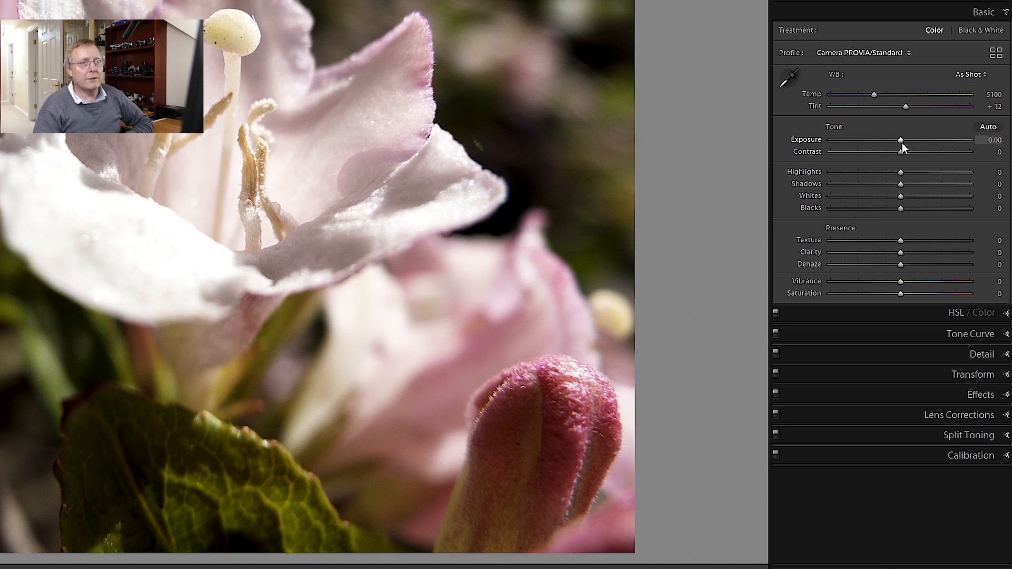
Set the flower photo's temperature to 6299, exposure −0.20, contrast +12, highlights −29, shadows +33, whites +28, blacks −20, texture +40 and vibrance +55
left_click_drag(902, 141, 890, 210)
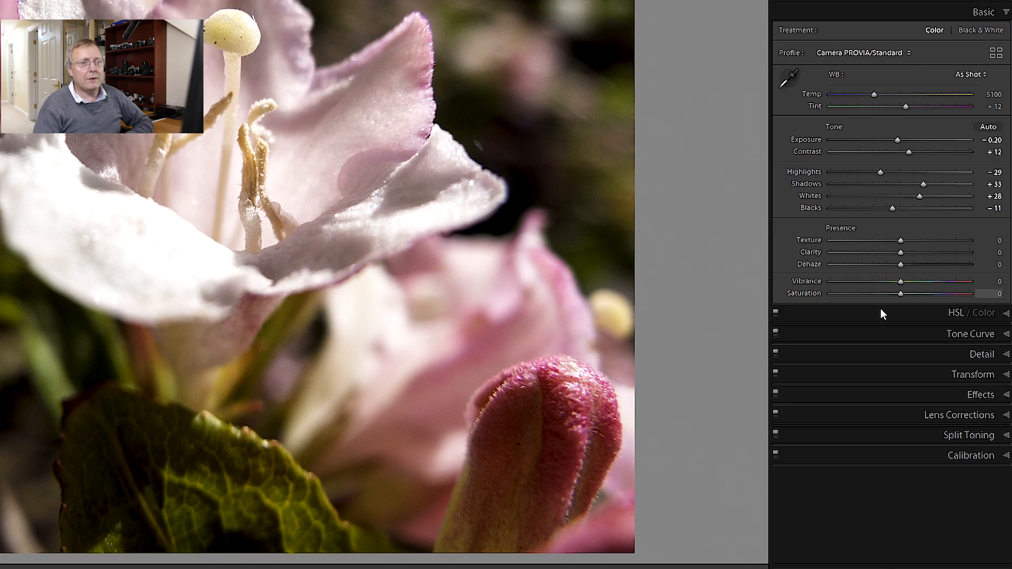
left_click_drag(901, 240, 921, 240)
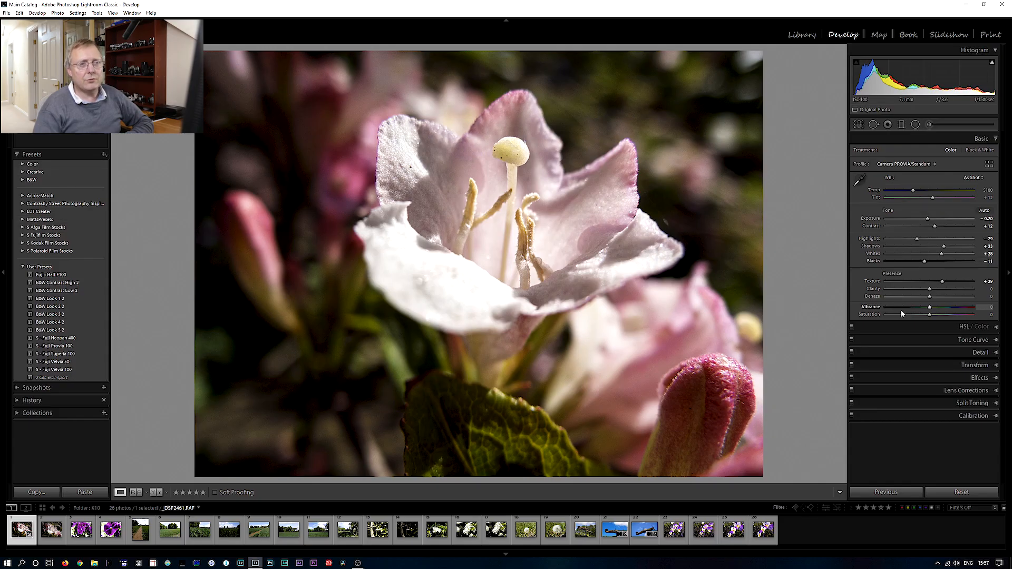
left_click_drag(941, 281, 947, 283)
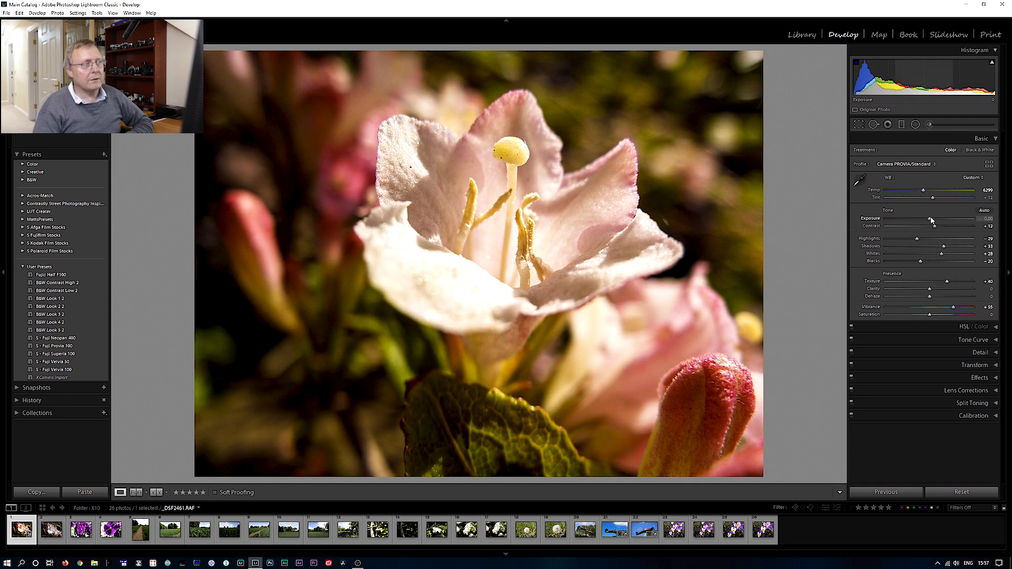
left_click_drag(932, 220, 928, 221)
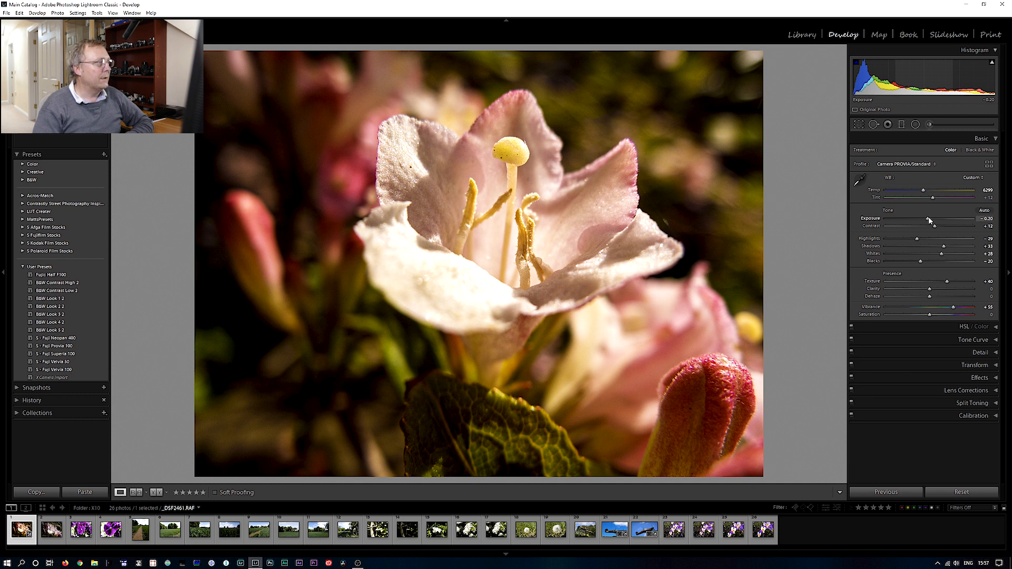
Create a develop preset named "Test" in the User Presets group with all settings included
left_click(104, 154)
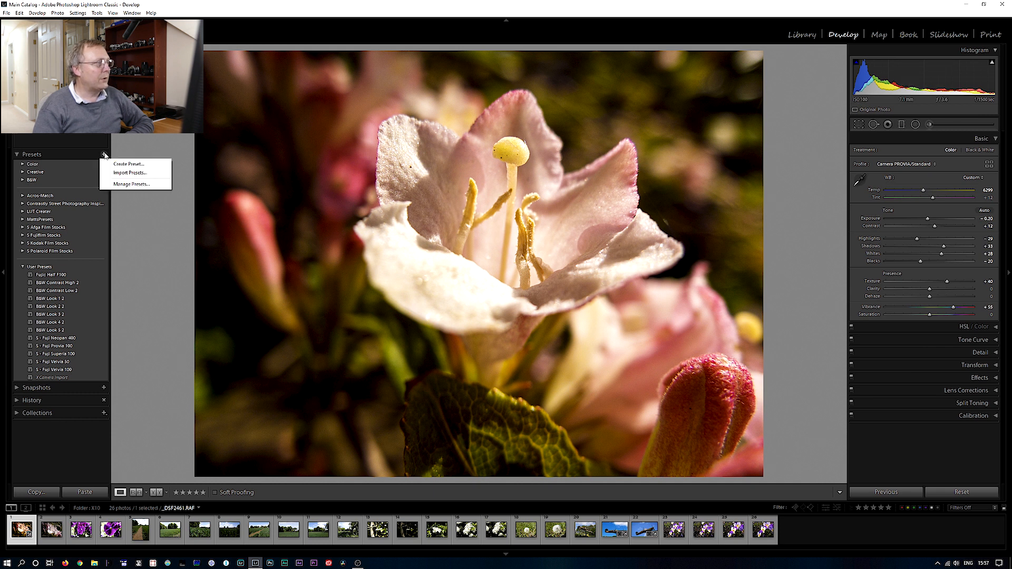
left_click(129, 164)
type("Test")
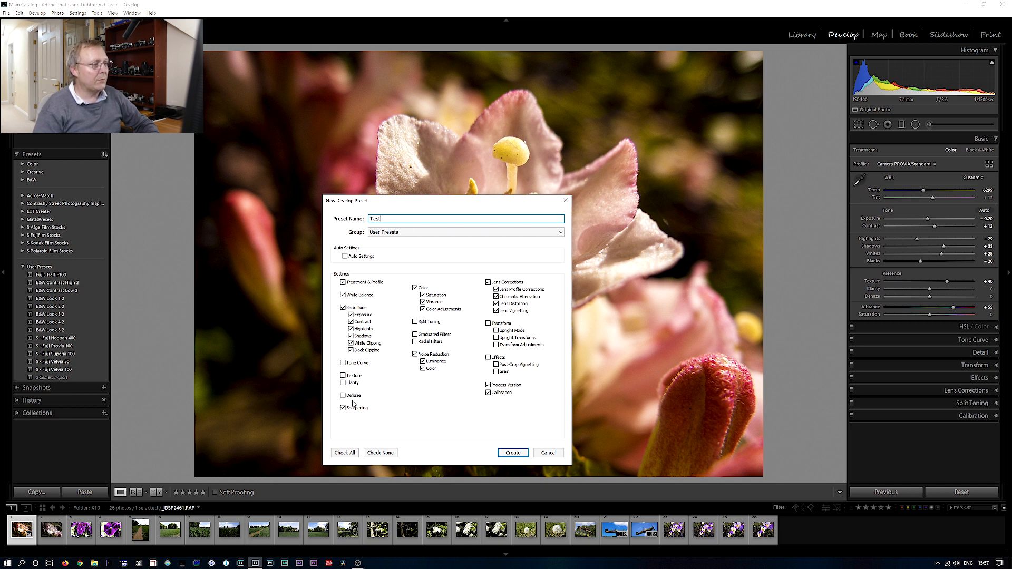
left_click(344, 453)
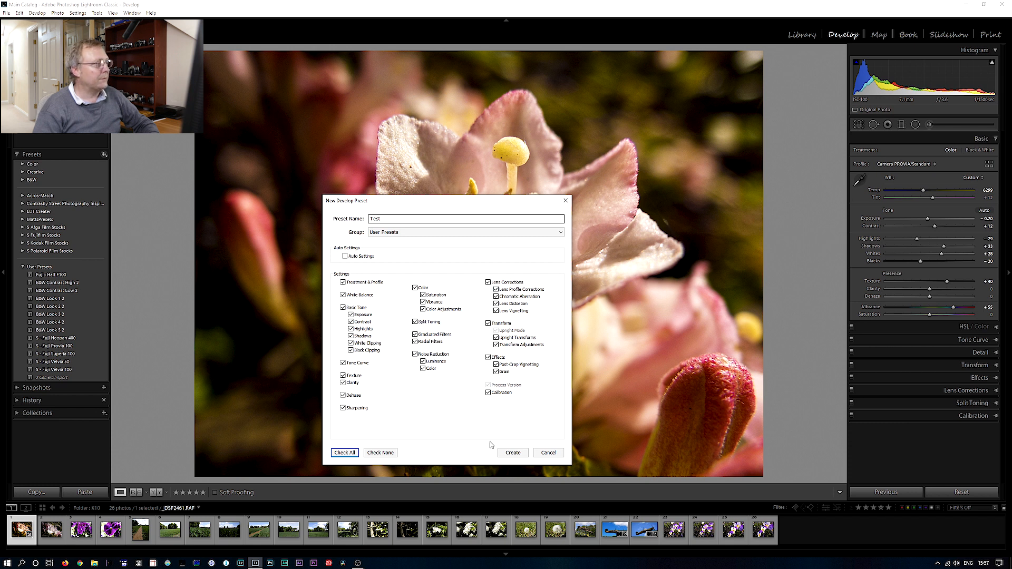
left_click(512, 453)
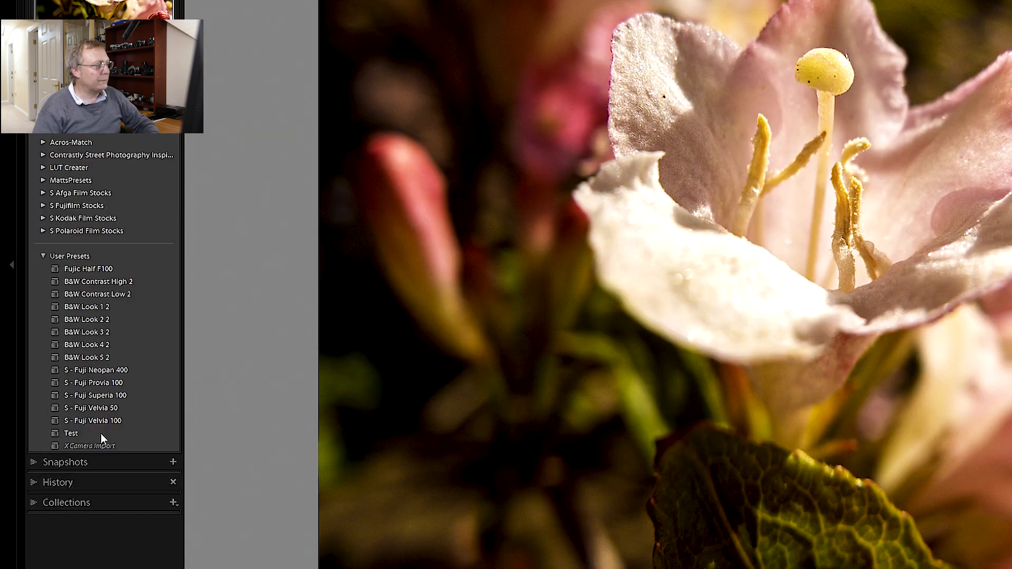
Reset the flower photo's develop settings and apply the Test preset to it
key("ctrl+shift+r")
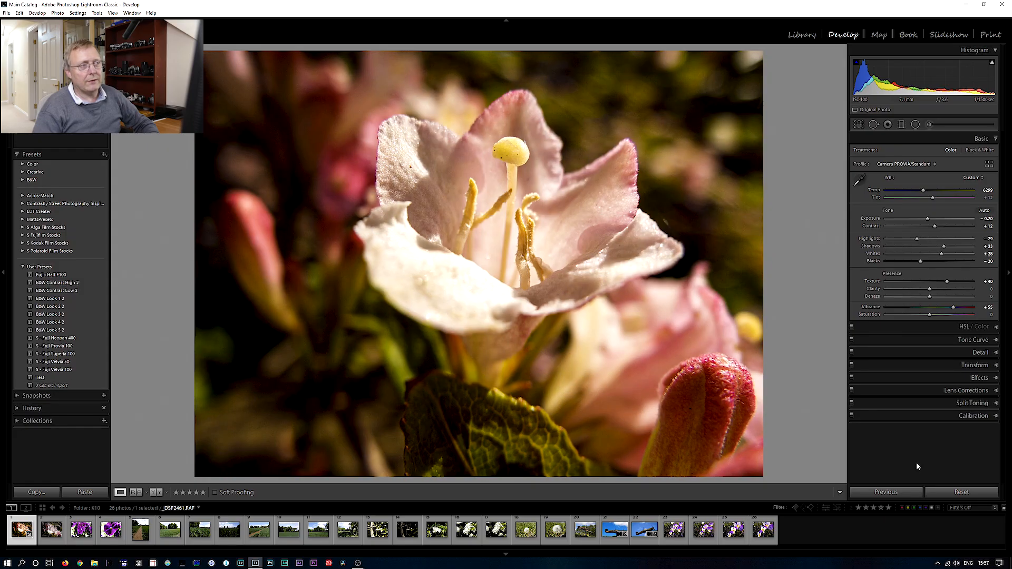
key("ctrl+shift+r")
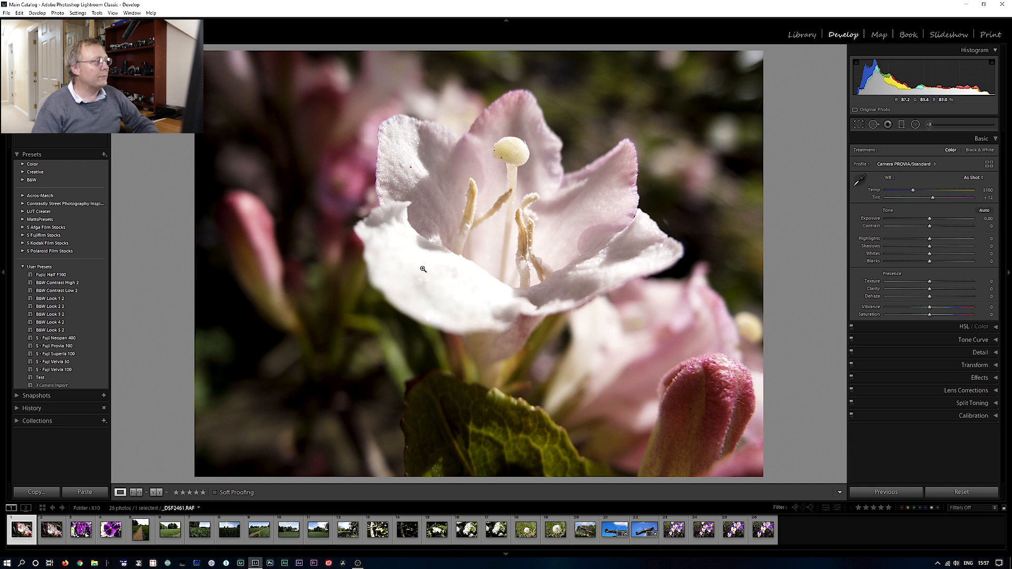
left_click(40, 377)
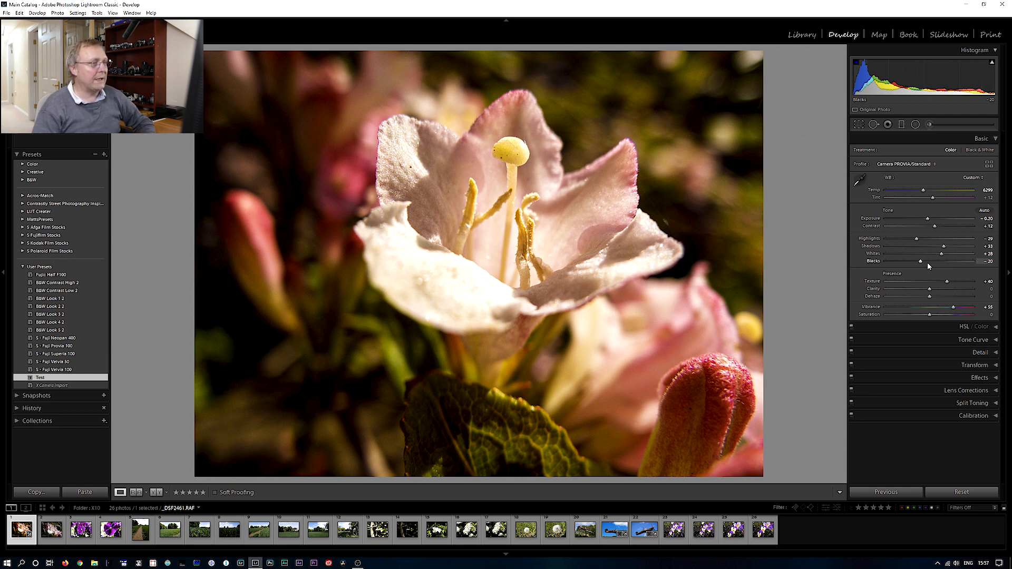
Reset the flower photo and apply the Adobe Monochrome profile from the Adobe Raw profile group
left_click(971, 493)
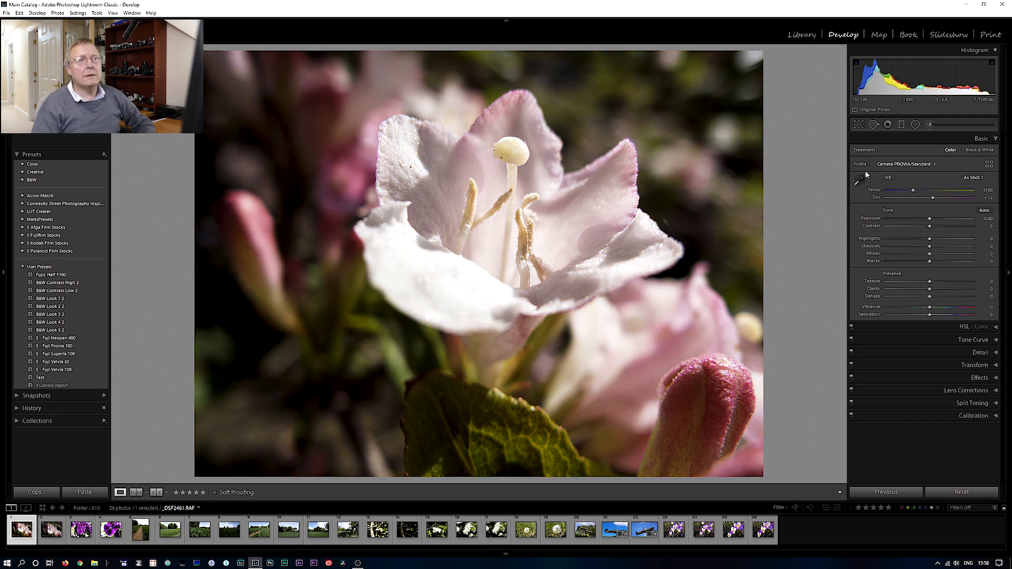
left_click(989, 163)
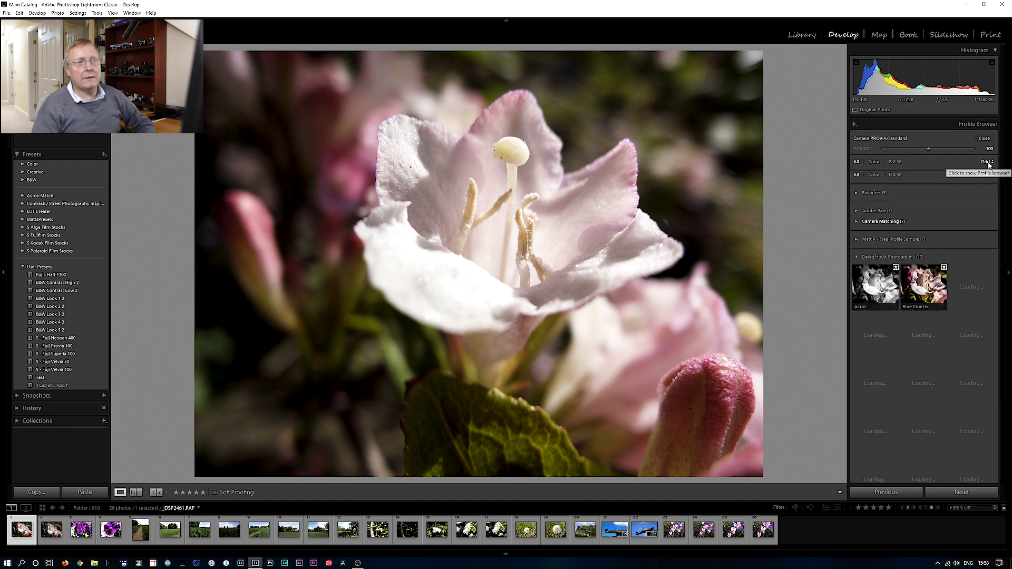
left_click(856, 243)
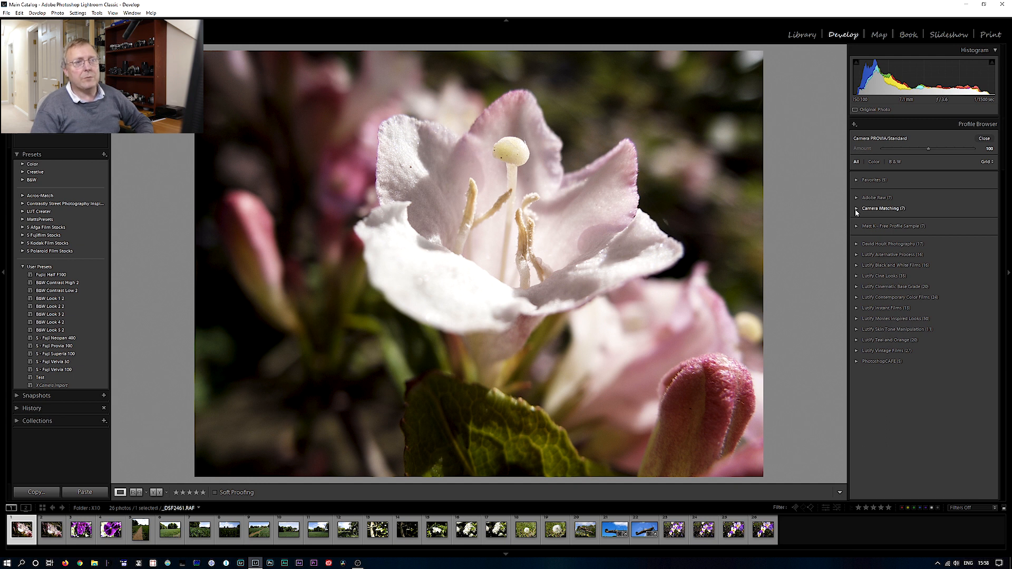
left_click(856, 208)
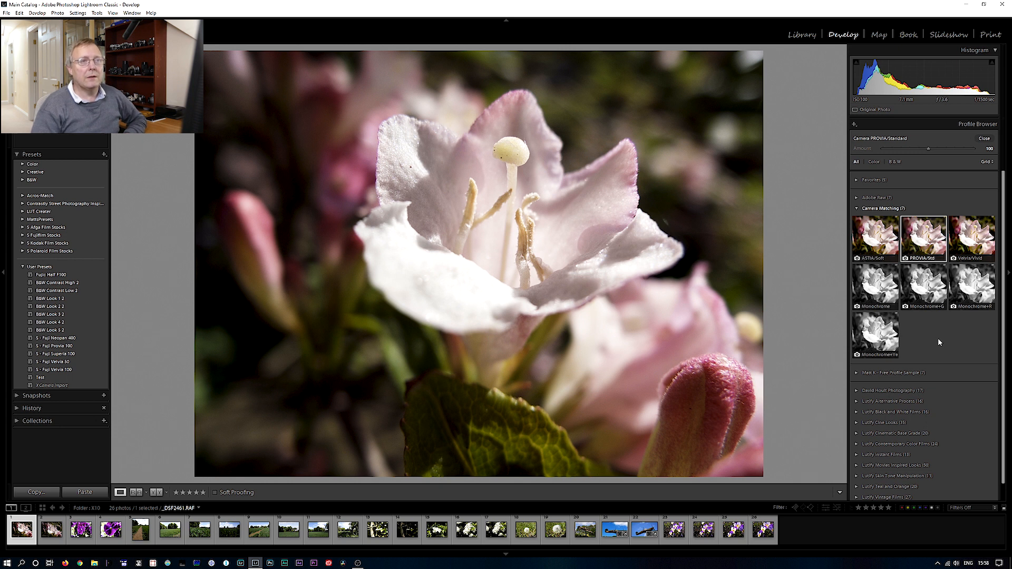
left_click(888, 199)
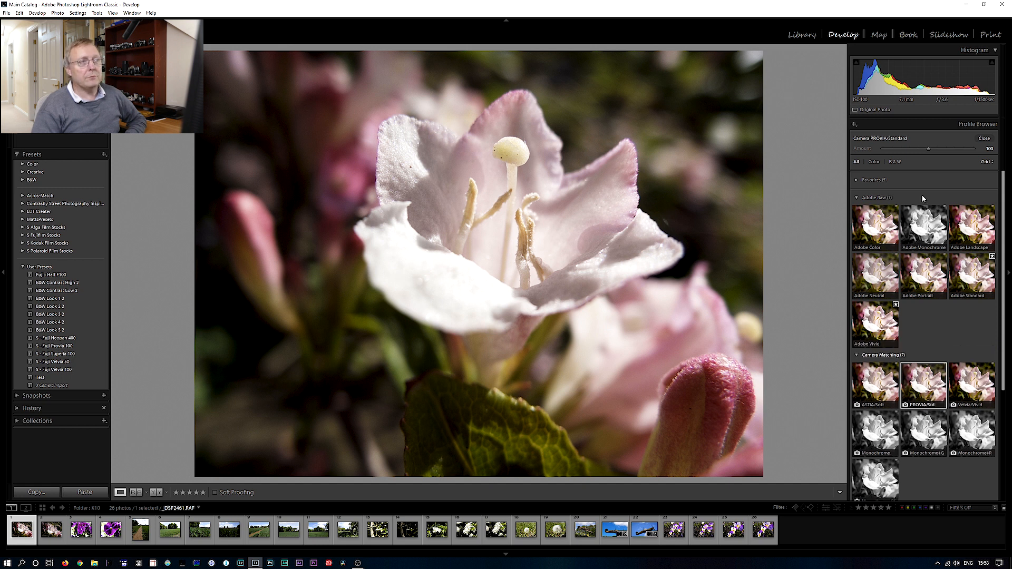
mouse_move(925, 230)
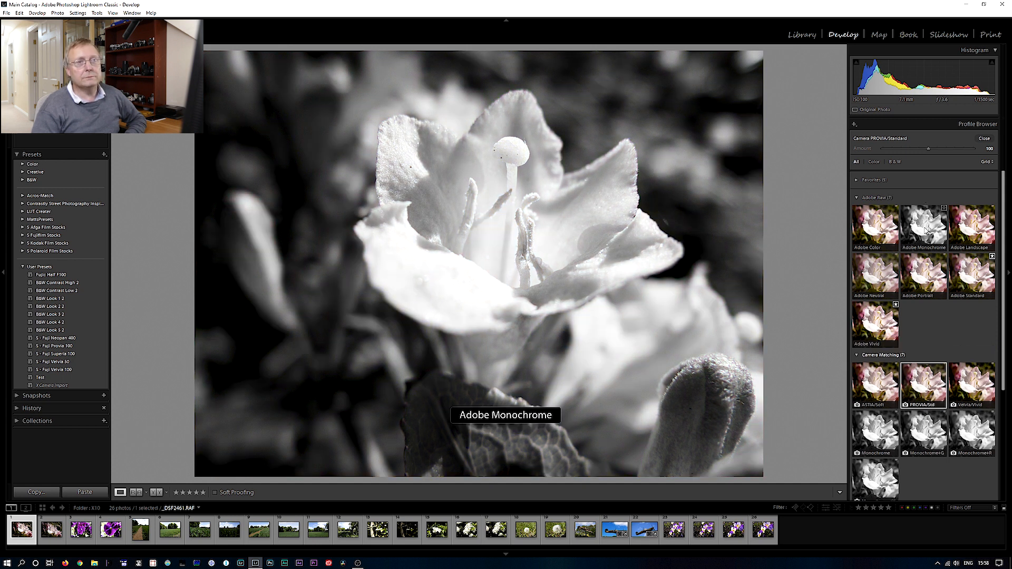
left_click(925, 231)
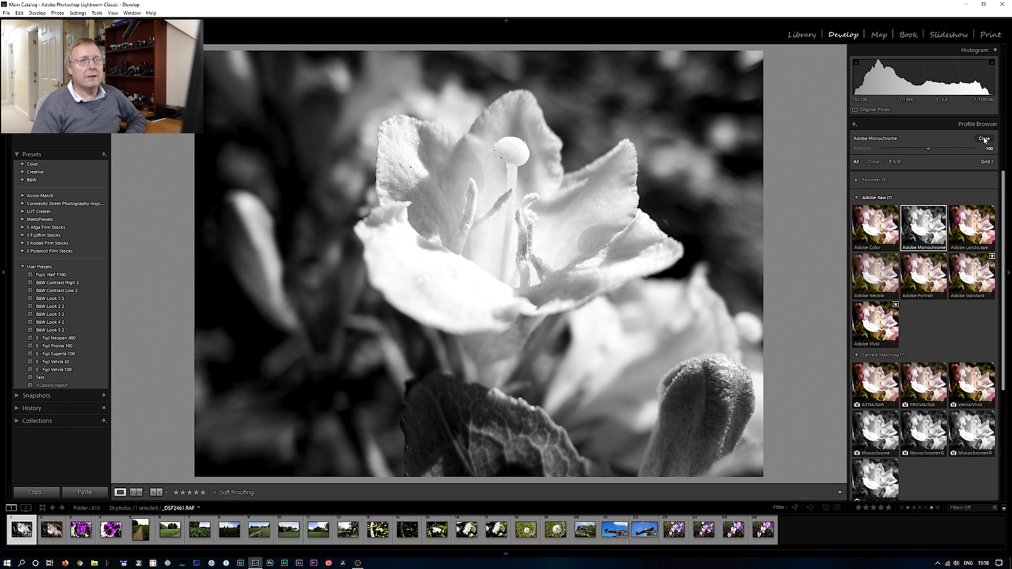
left_click(983, 139)
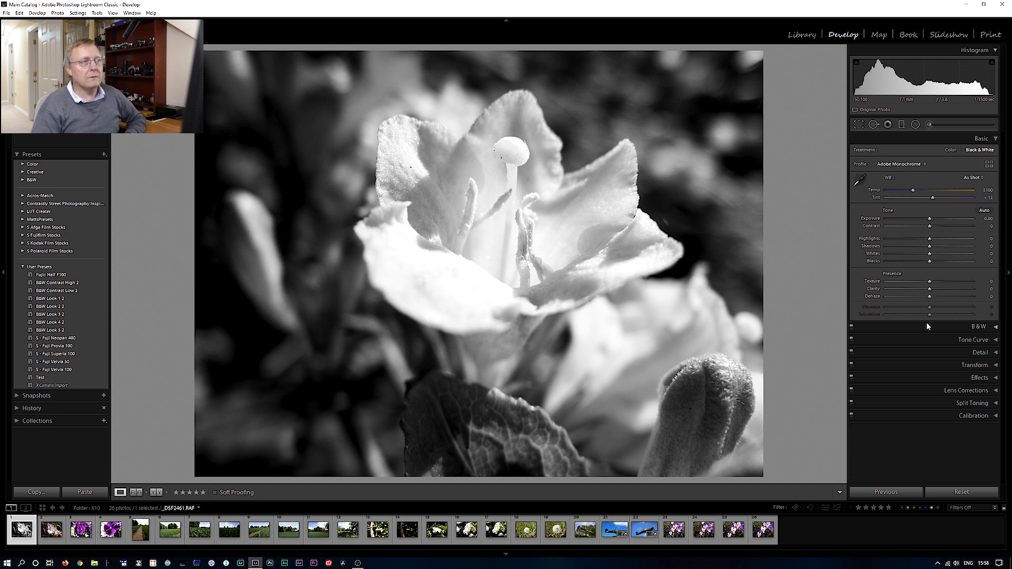
Set the monochrome photo's exposure to −0.70, highlights to −38 and shadows to +19, and reset all its settings
left_click_drag(929, 218, 922, 218)
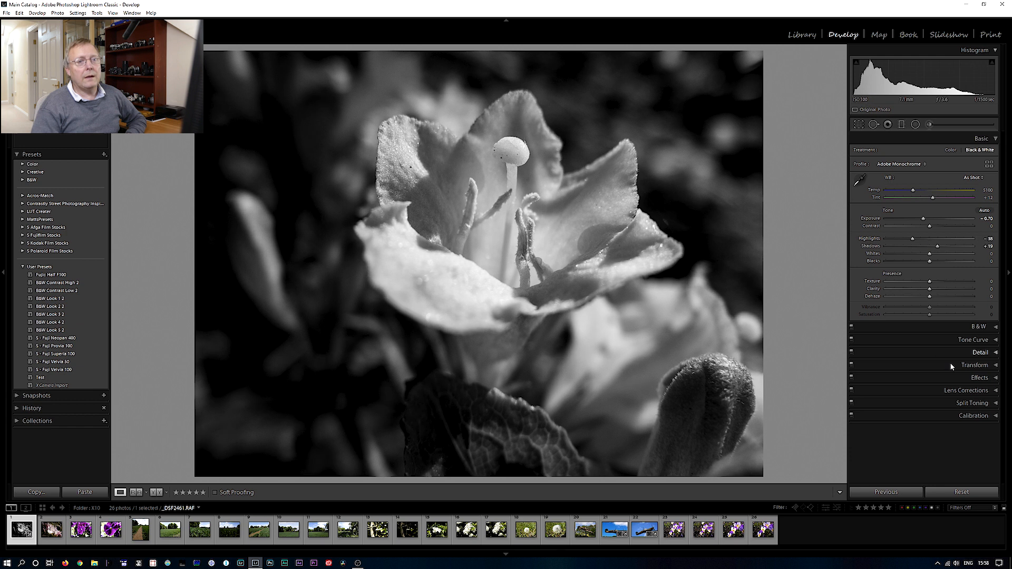
left_click(959, 492)
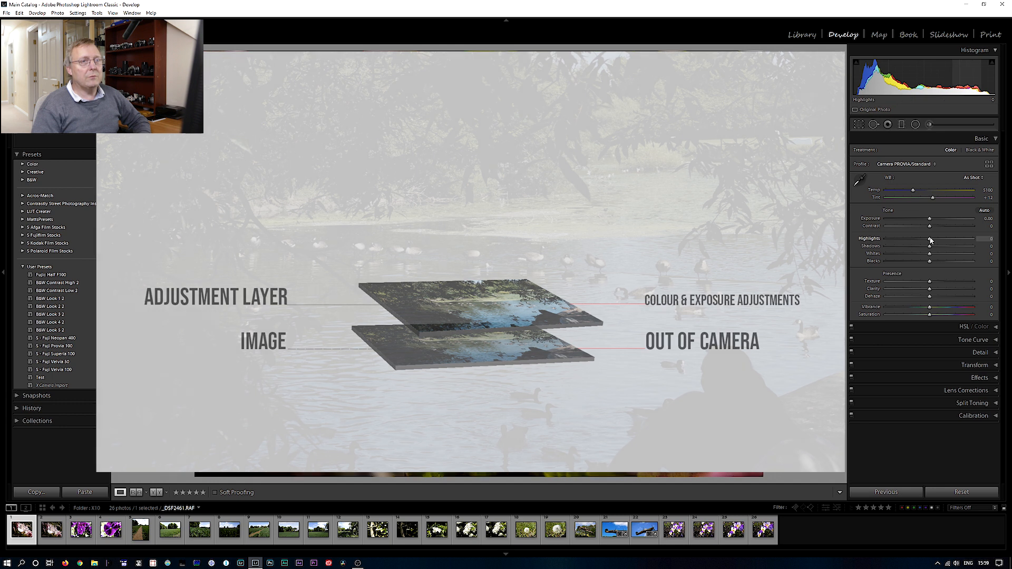
Set the flower photo's highlights to +13 and apply the Test preset over that adjustment
left_click_drag(930, 241, 936, 240)
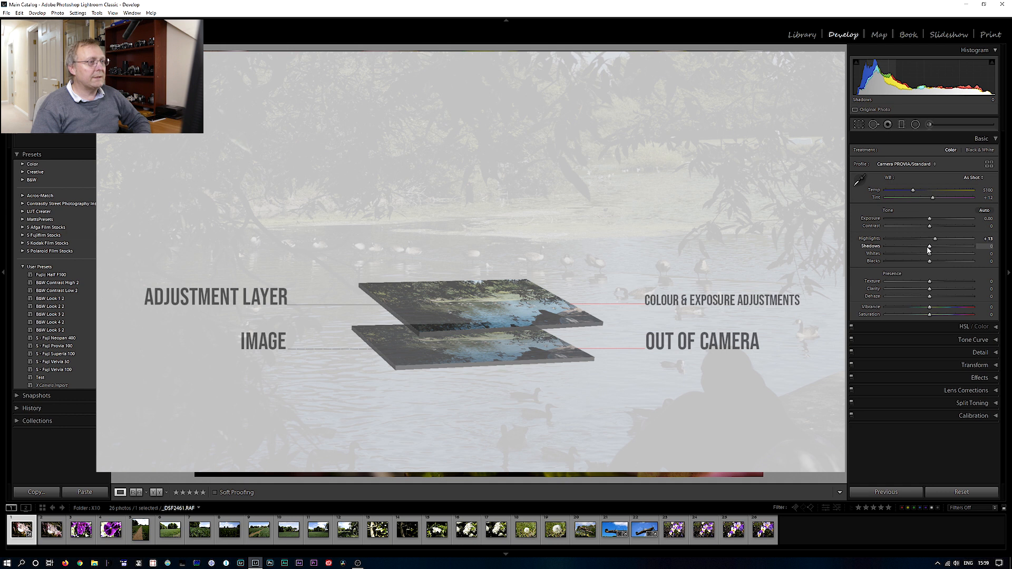
left_click(40, 377)
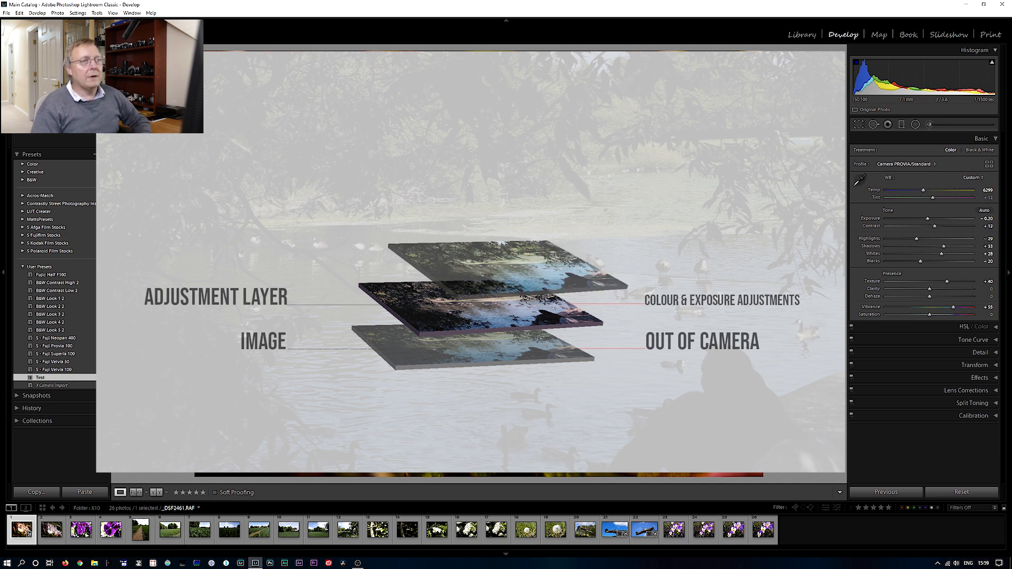
Apply the Adobe Monochrome profile on top of the Test preset's adjustments
left_click(988, 165)
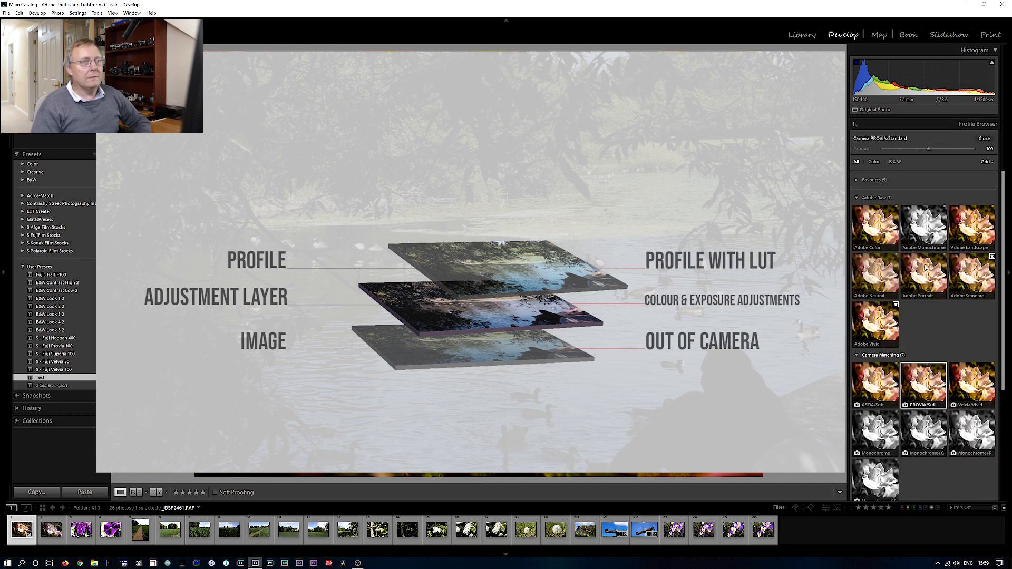
left_click(923, 226)
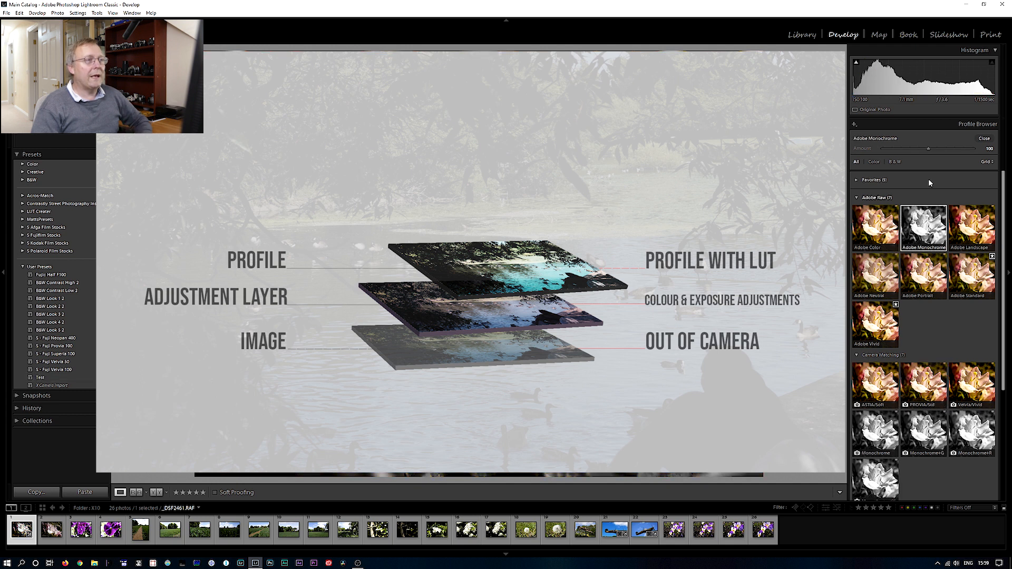
Apply the Crisp Warm Soft profile from the free profile sample group, try an amount of 52, and return it to 100
scroll(915, 363, "down", 3)
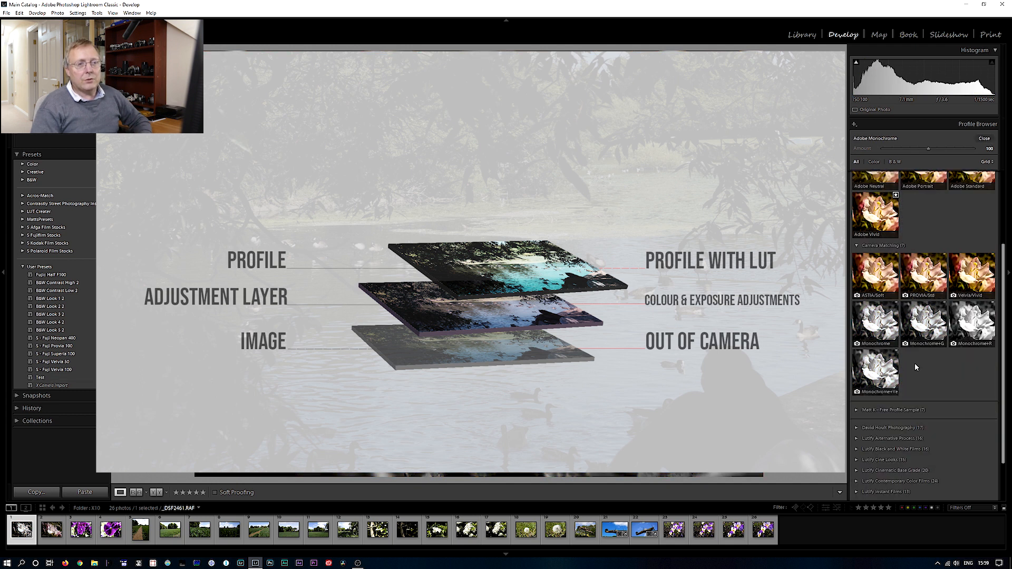
left_click(856, 410)
left_click(875, 387)
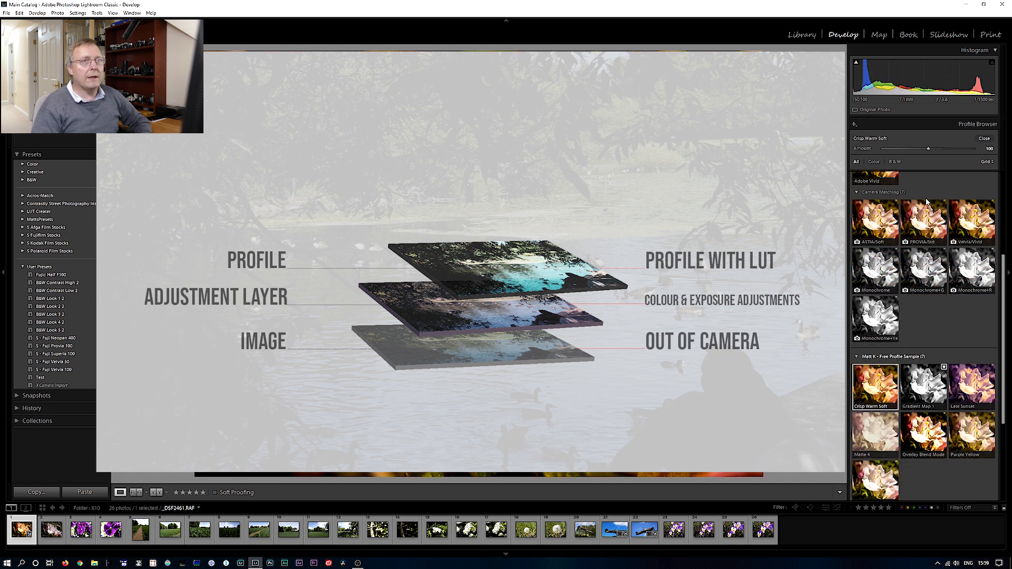
left_click_drag(929, 151, 907, 151)
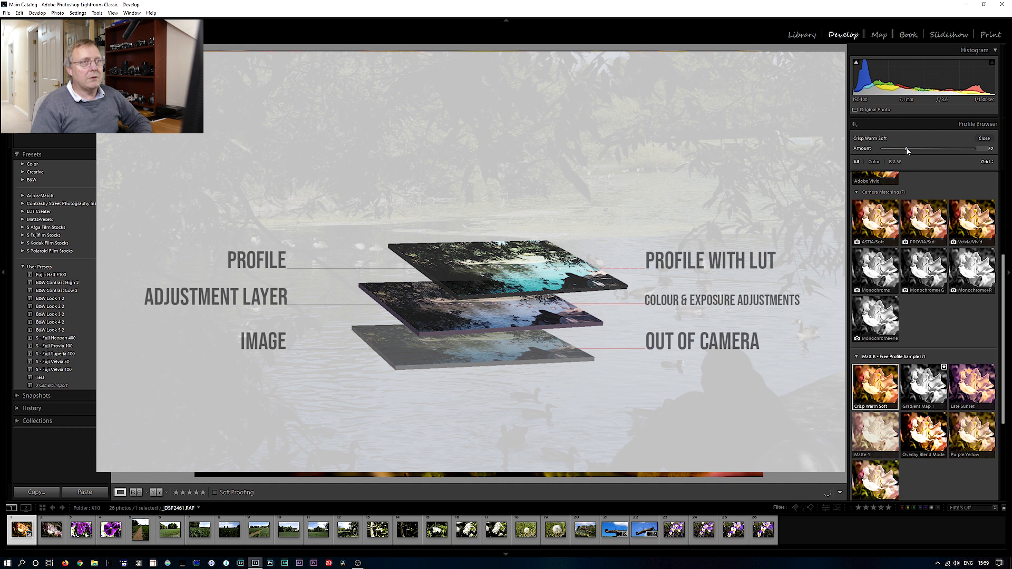
left_click_drag(907, 150, 930, 151)
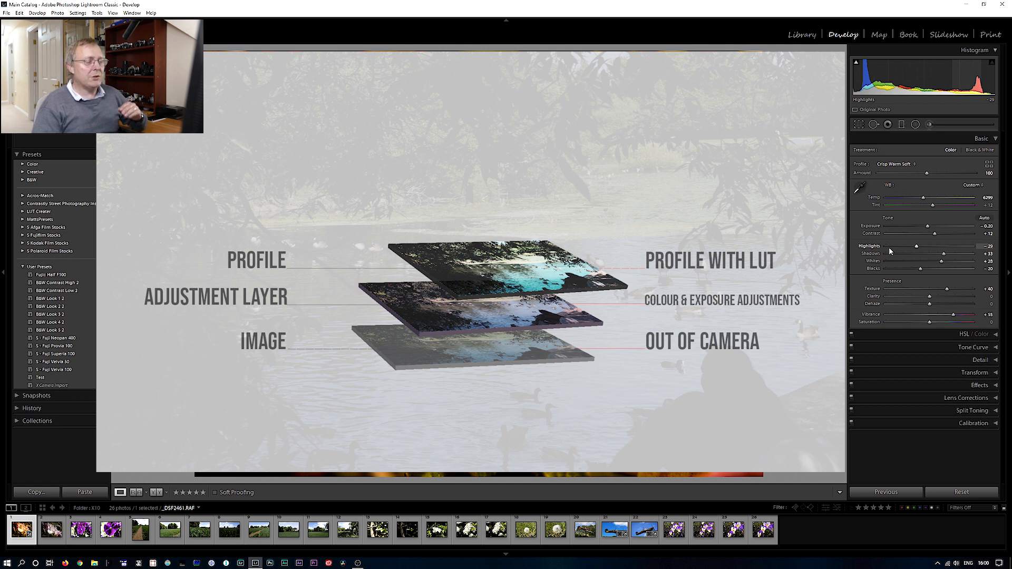
Set the highlights to +6 under the Crisp Warm Soft profile, and reset the photo's develop settings
left_click_drag(889, 246, 934, 248)
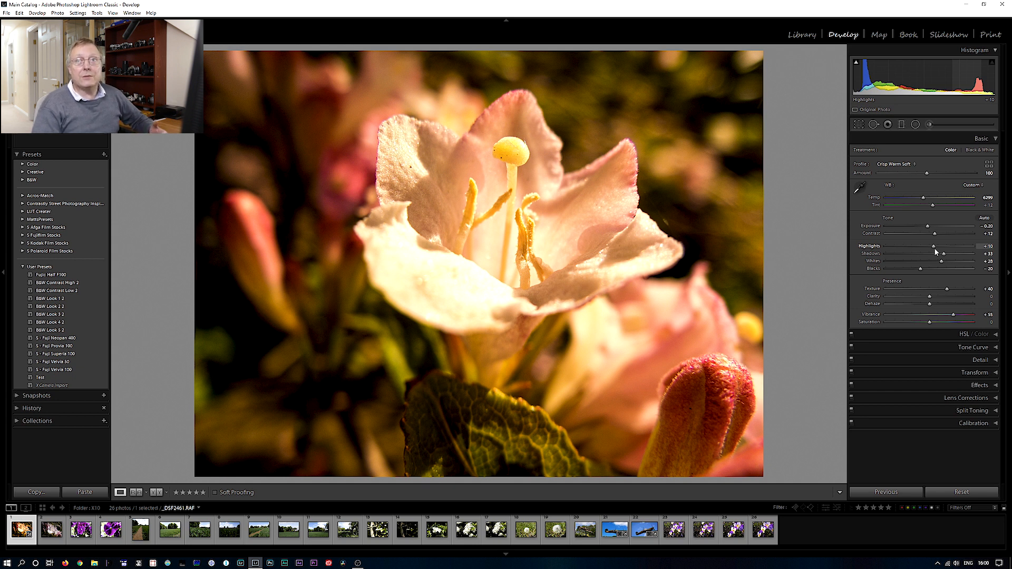
mouse_move(934, 247)
left_mouse_down()
mouse_move(921, 248)
mouse_move(931, 248)
left_mouse_up()
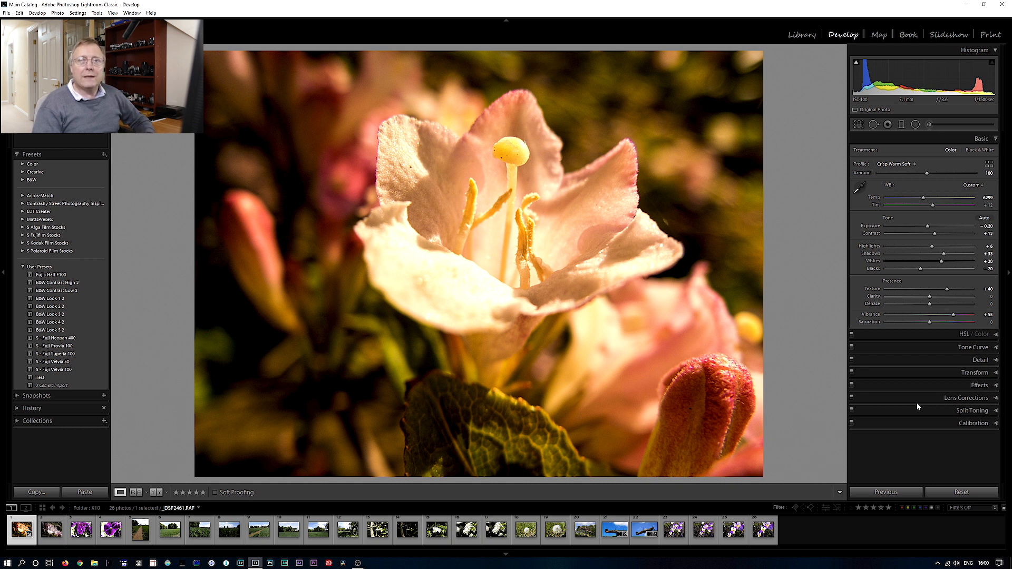
key("ctrl+shift+r")
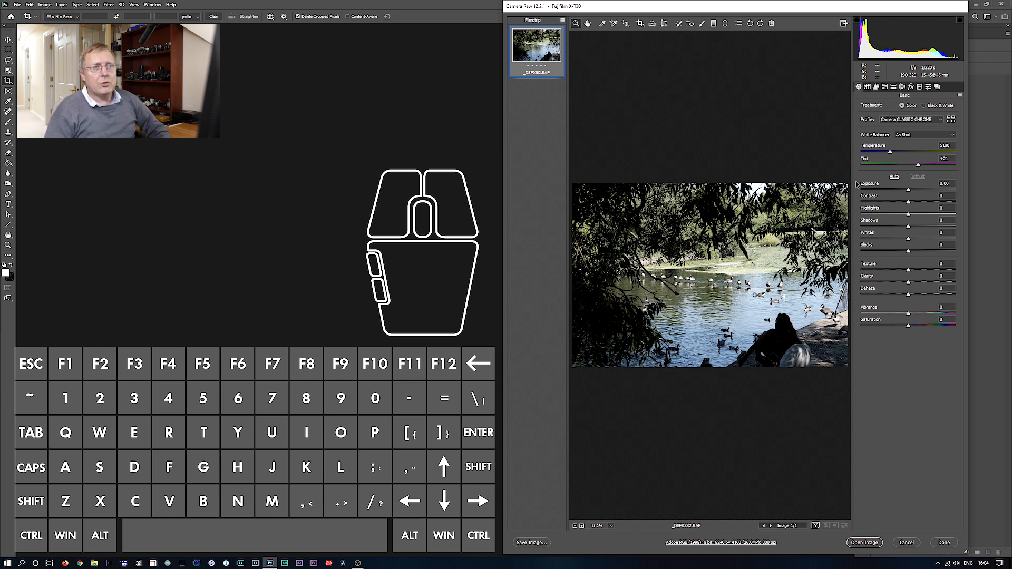
Set exposure +0.45, contrast +18, highlights -3, shadows +20, blacks -20, texture +26, temperature 8400, tint +13 and vibrance +28
left_click(908, 191)
left_click_drag(908, 190, 912, 191)
left_click_drag(908, 203, 916, 203)
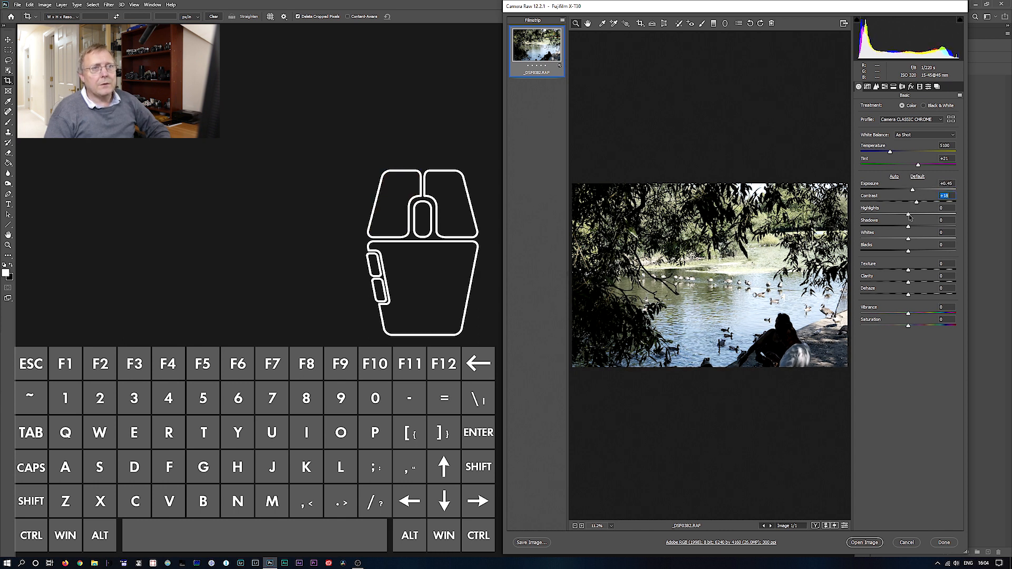
left_click(907, 215)
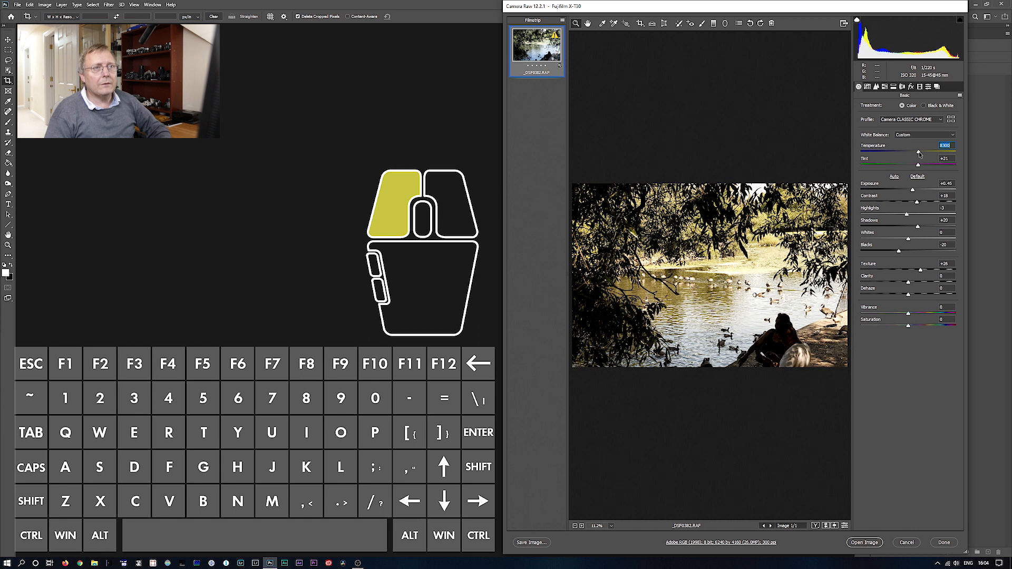
left_click_drag(918, 152, 914, 166)
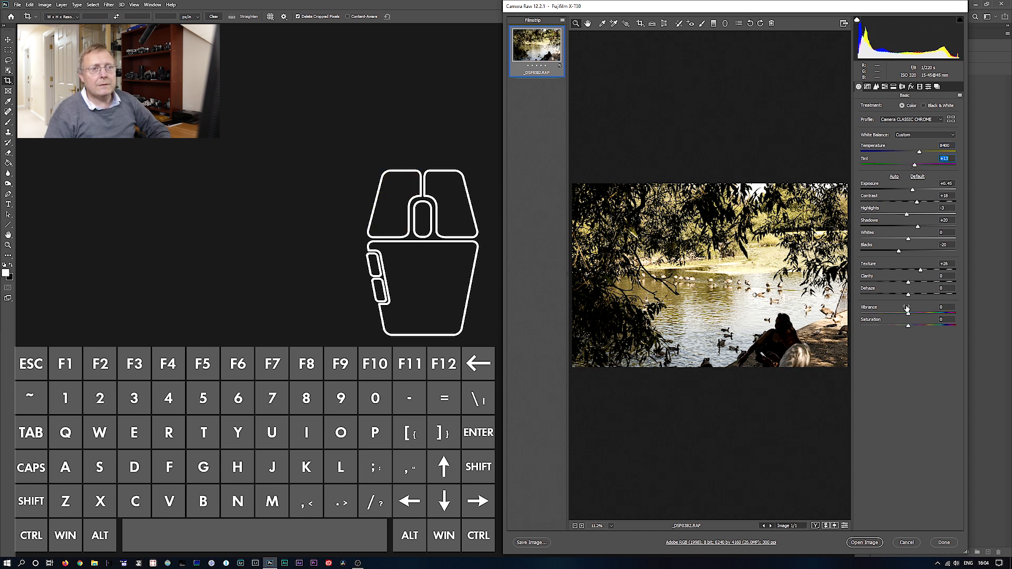
left_click_drag(907, 315, 921, 315)
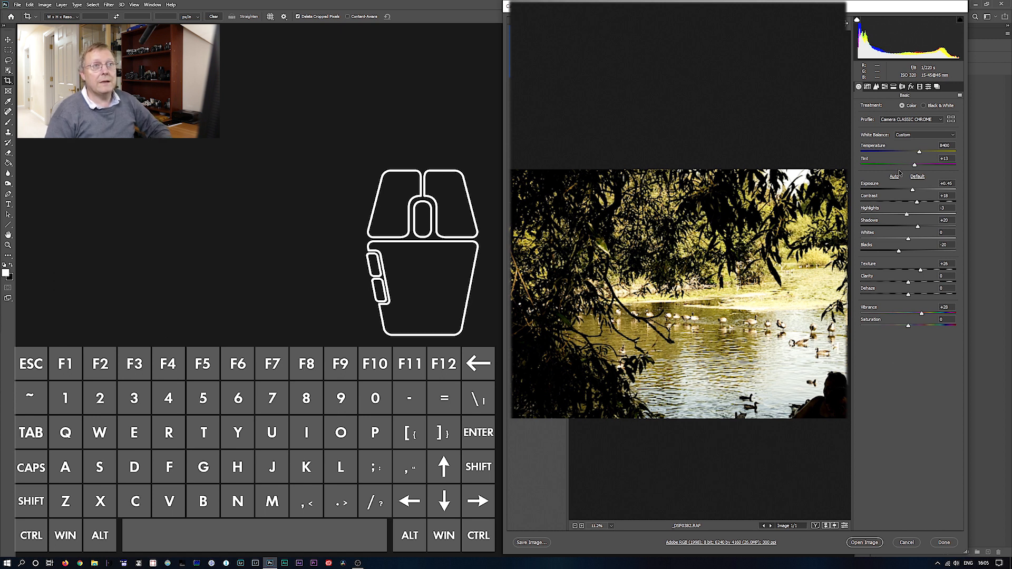
Create a new profile, rather than a preset, from the current image settings and name it Test
left_click(928, 87)
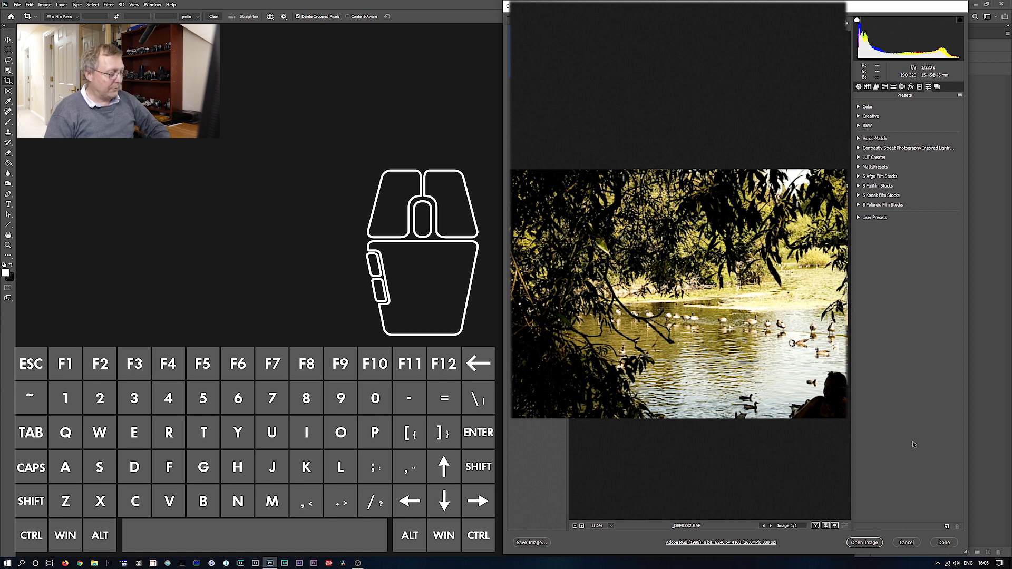
key("alt")
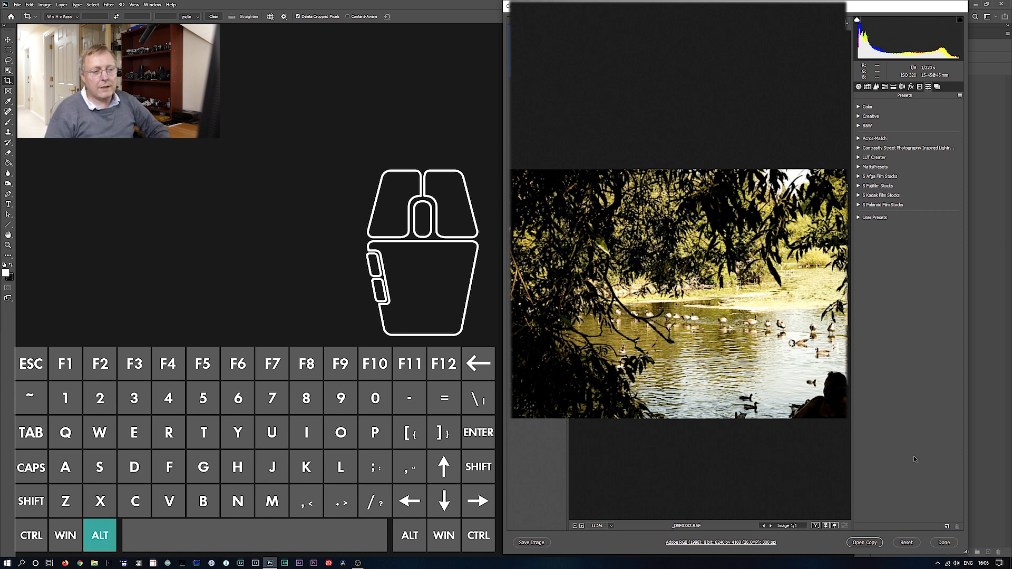
left_click(947, 527, "alt")
left_click_drag(421, 93, 536, 4)
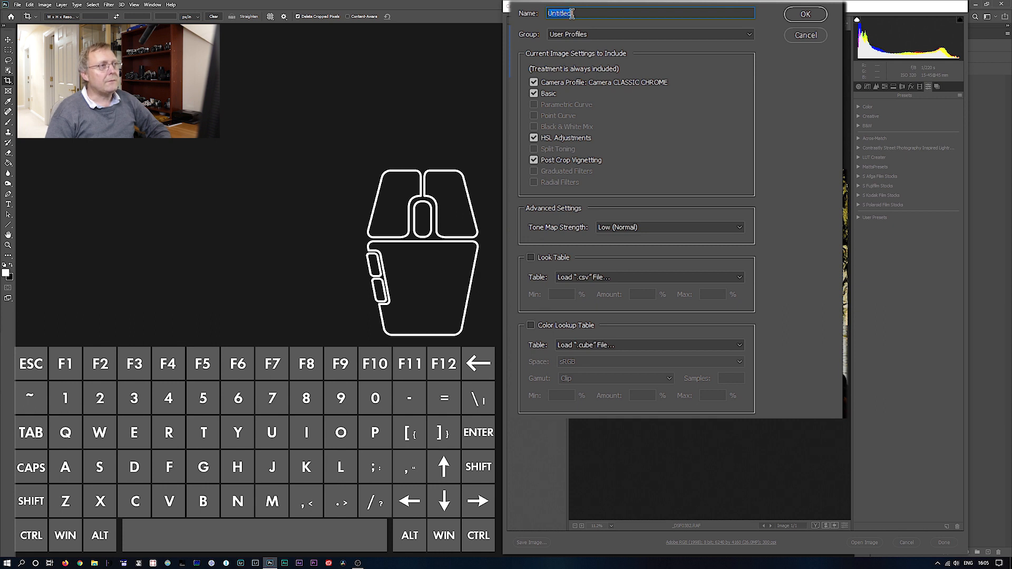
type("Tse")
key("BackSpace")
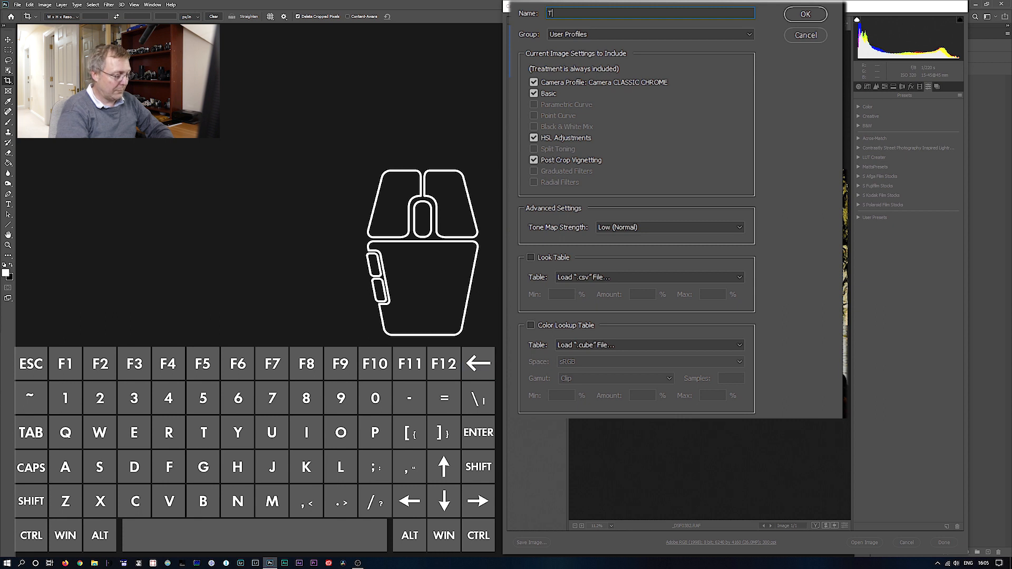
type("st")
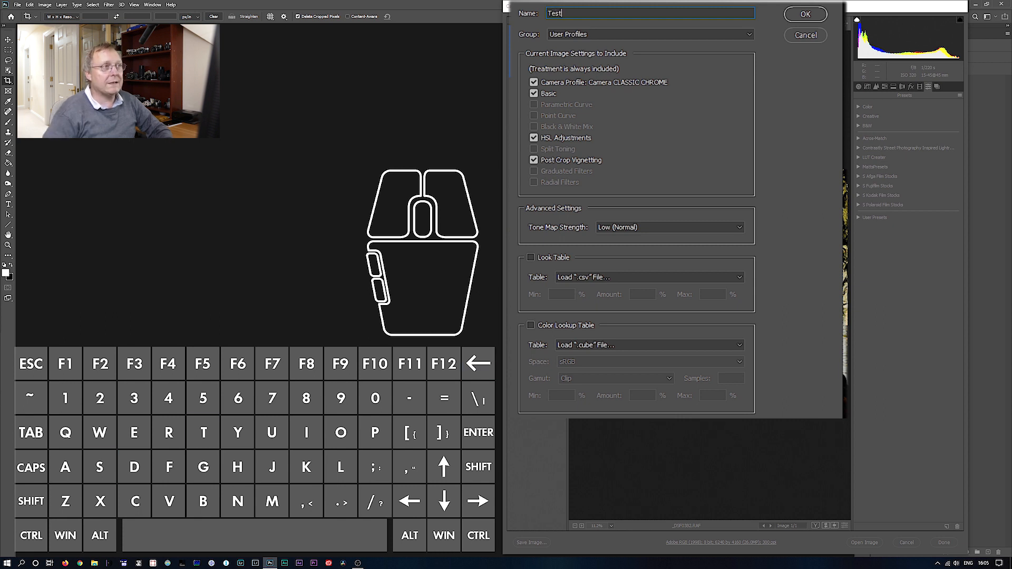
Assign the Test profile to the photographer's own profile group and save it
left_click(750, 36)
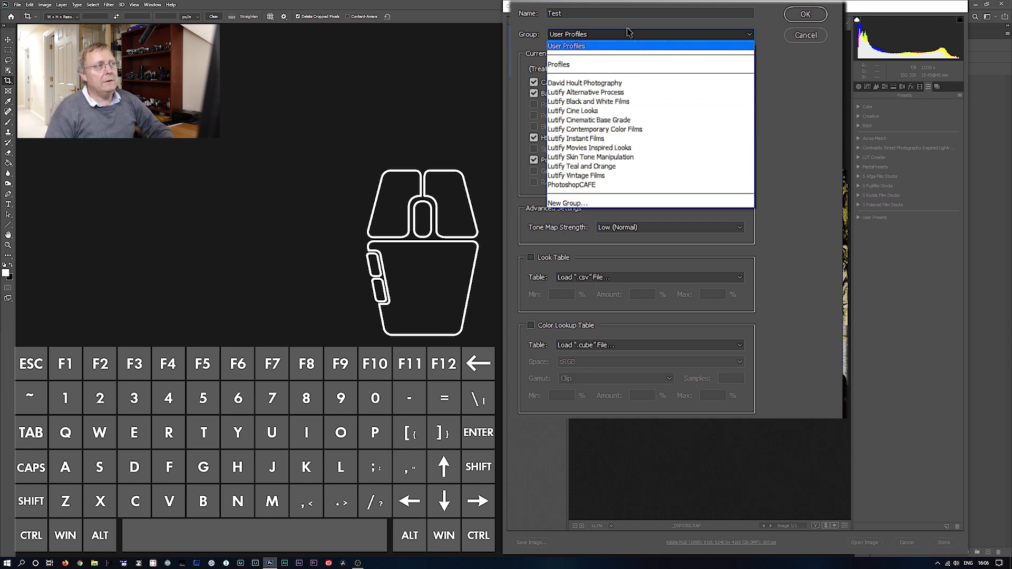
left_click(616, 84)
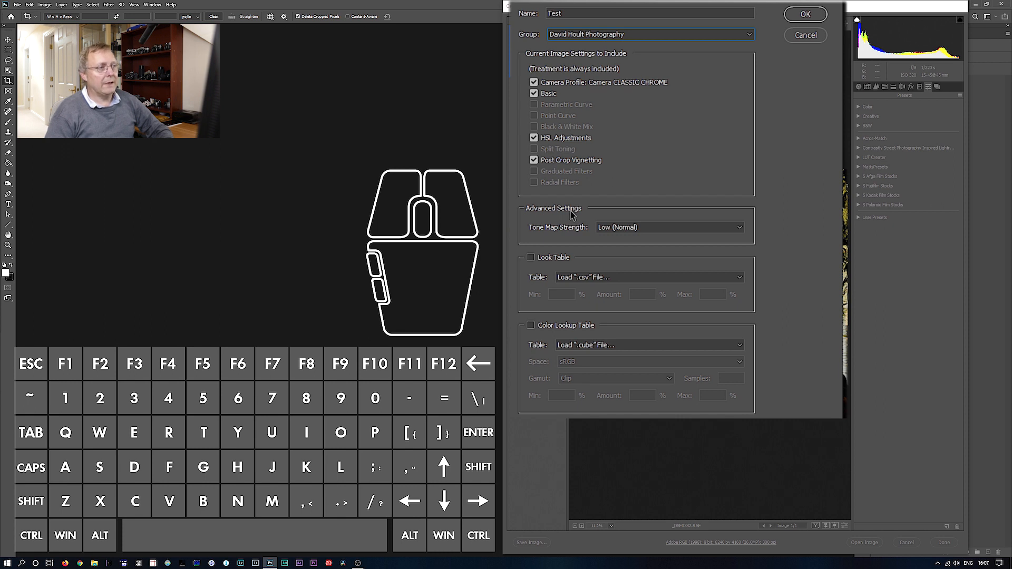
left_click(805, 14)
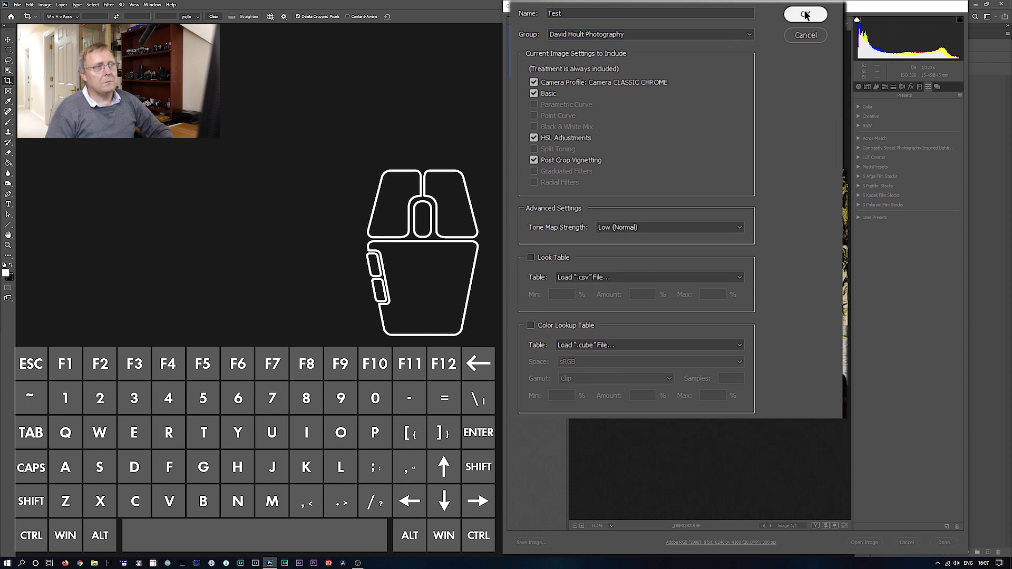
Reset the photo's settings and apply the Test profile from the photographer's own group at an amount of 100
key("alt")
left_click(906, 544, "alt")
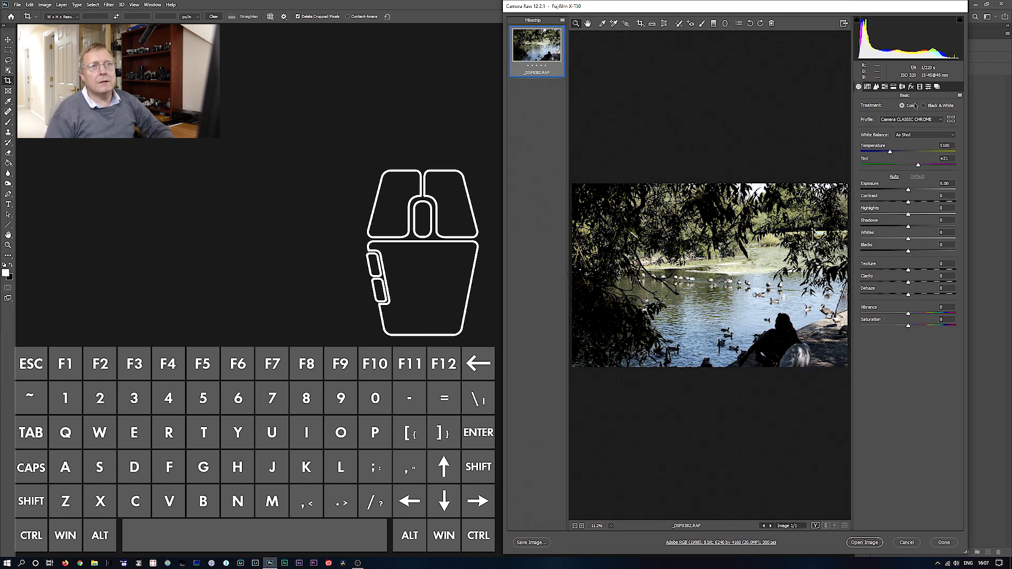
left_click(950, 121)
left_click(857, 168)
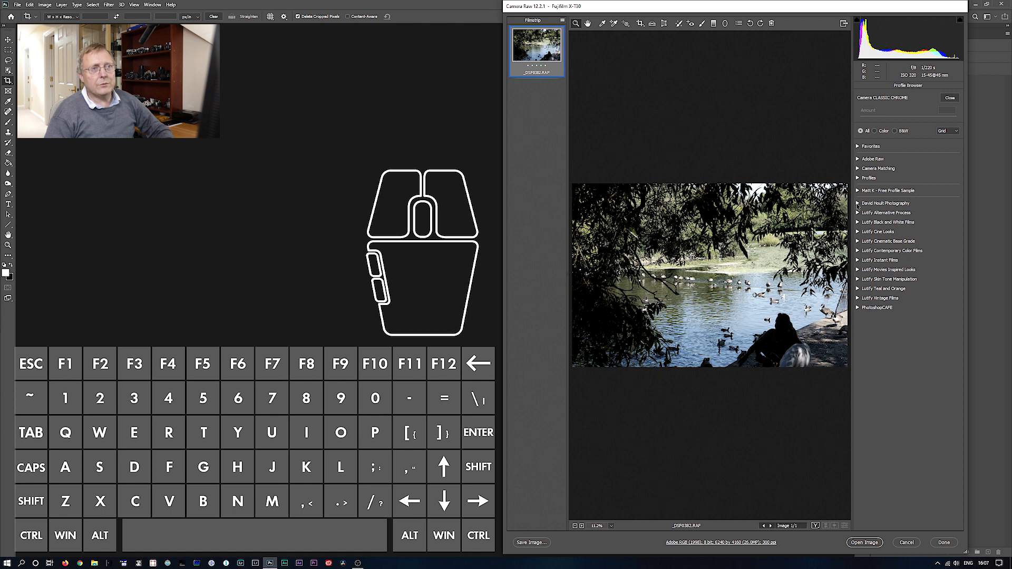
left_click(857, 203)
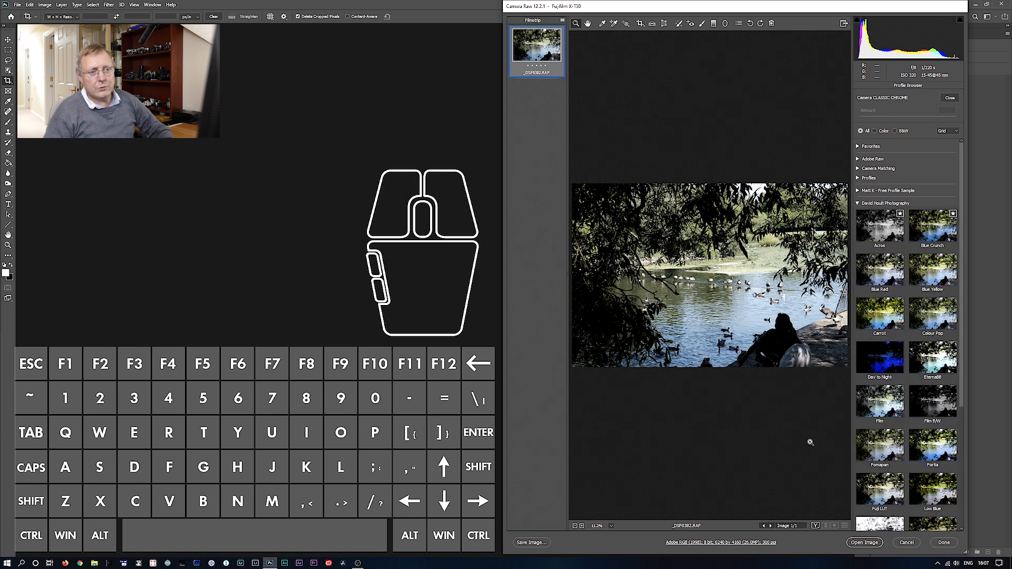
scroll(933, 358, "down", 3)
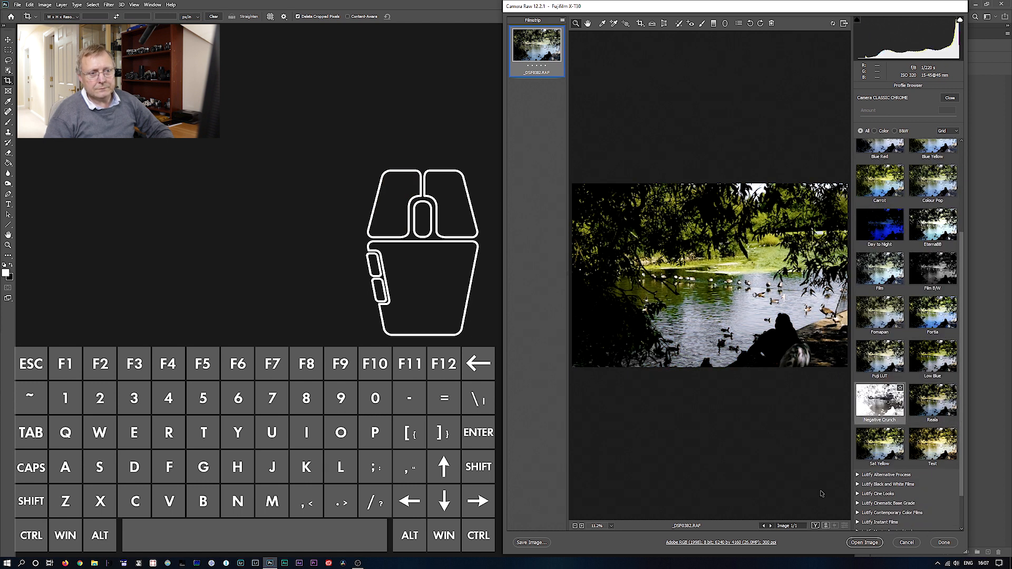
left_click(943, 439)
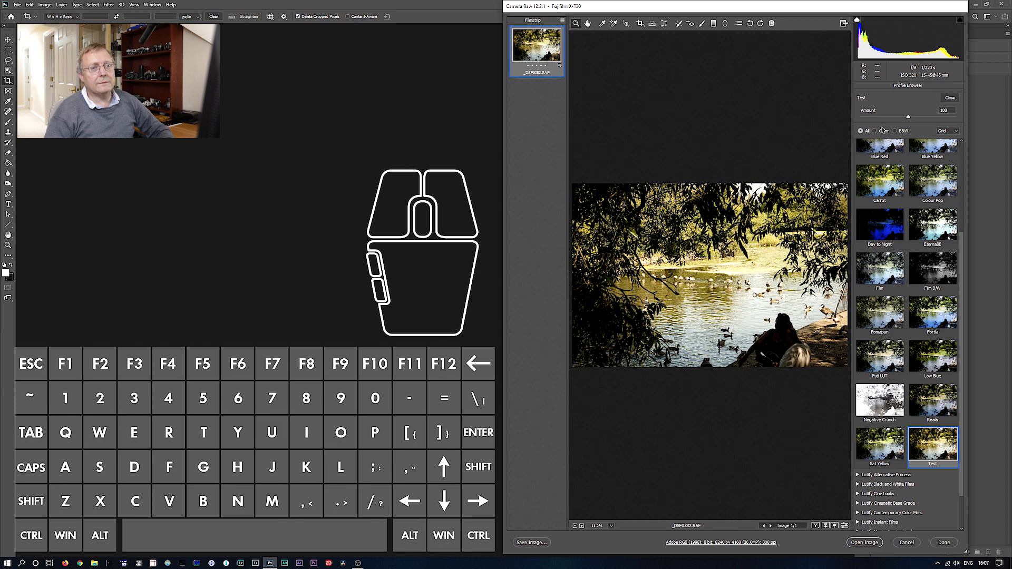
left_click_drag(908, 118, 907, 117)
Open the Test profile's extended rename settings, which include its applicability options
scroll(894, 417, "down", 1)
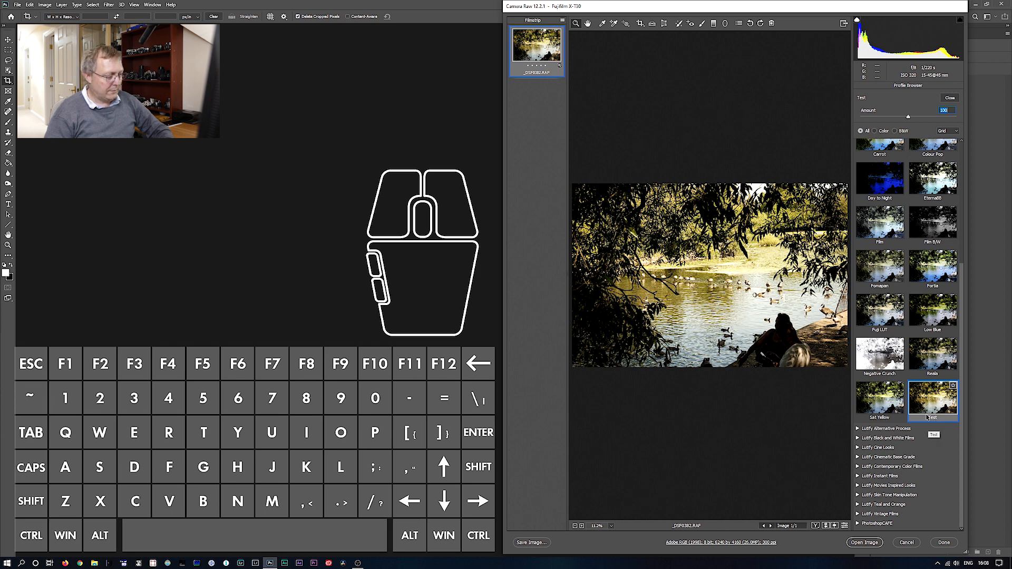
key("alt")
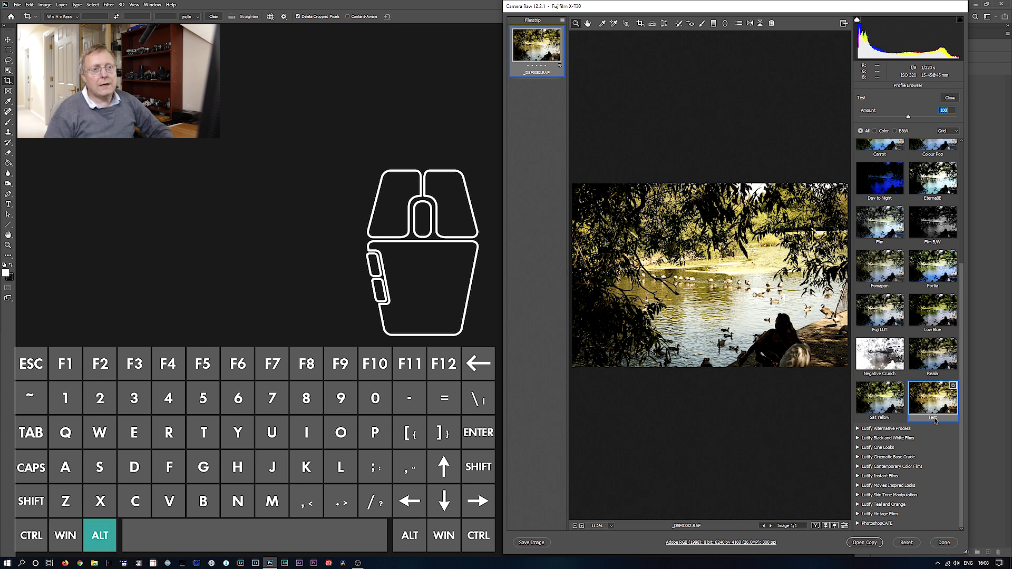
right_click(934, 420)
right_click(934, 420)
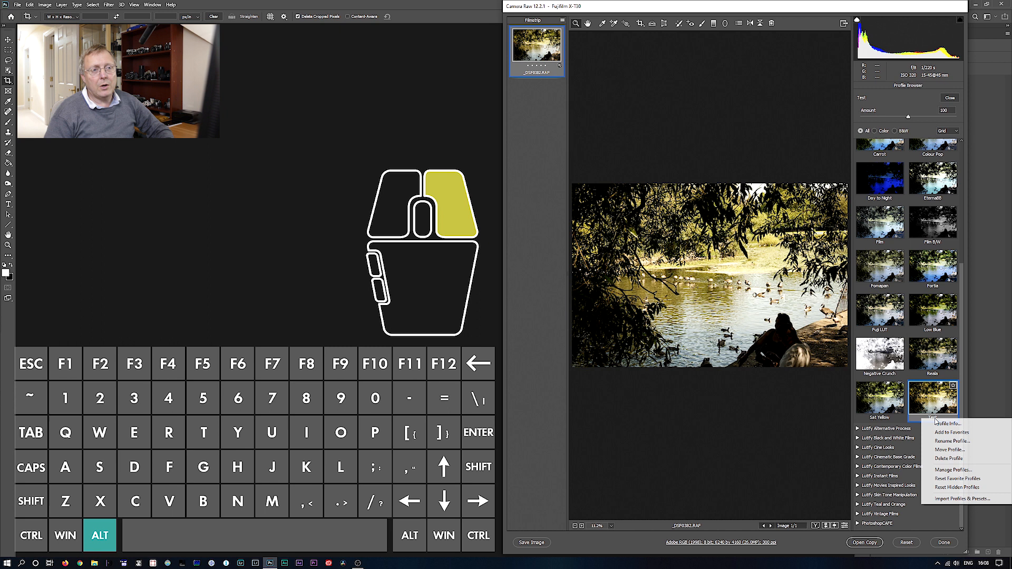
left_click(947, 441)
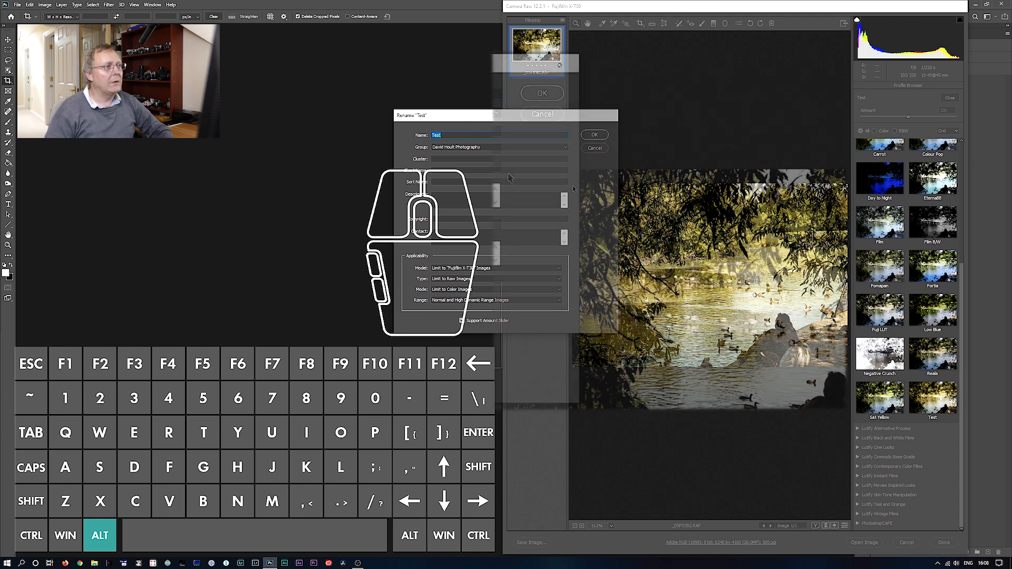
left_click_drag(473, 119, 643, 120)
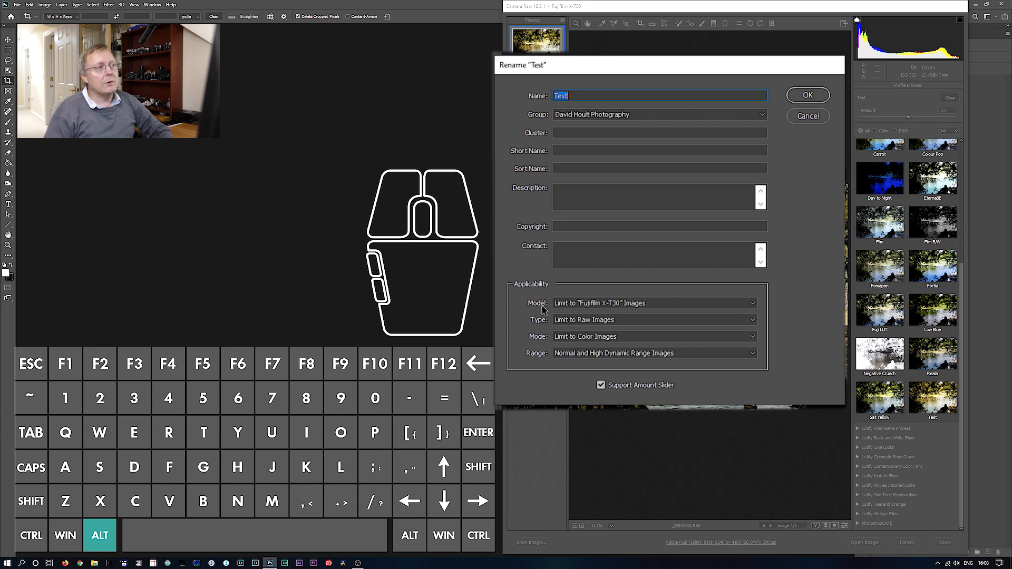
Make the profile applicable to raw and non-raw images, keeping the model limited to Fujifilm X-T30 images
left_click(753, 308)
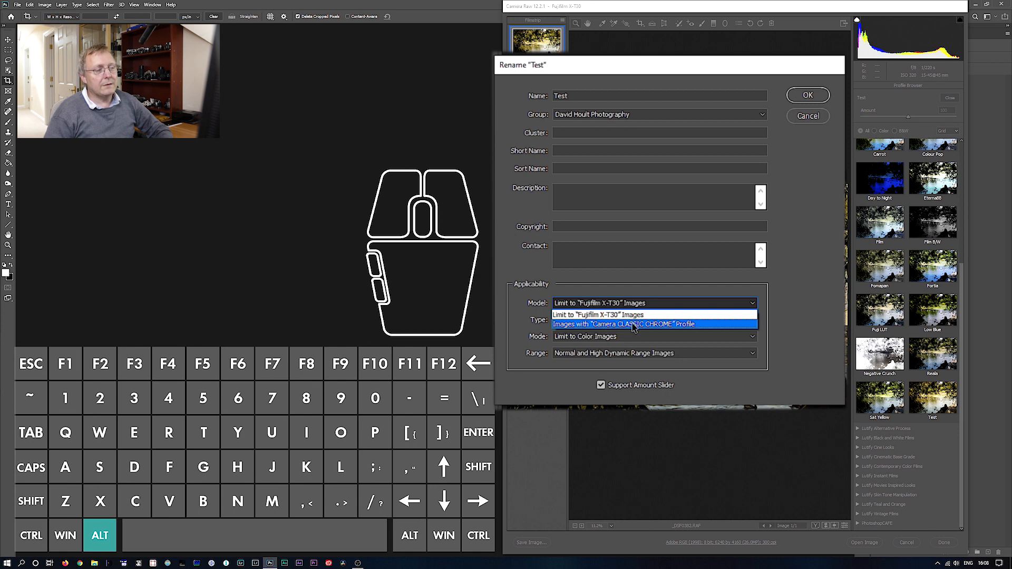
left_click(669, 304)
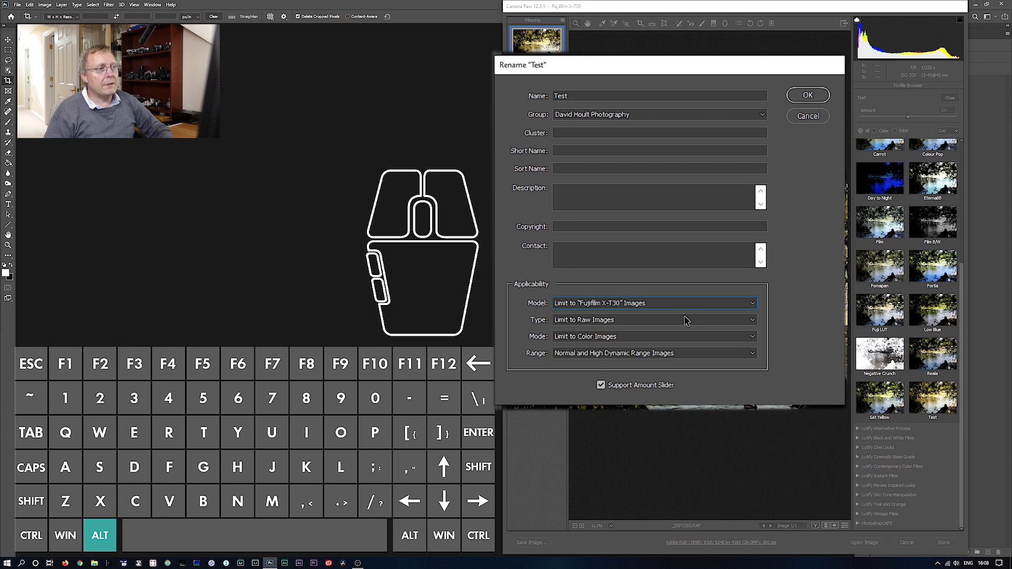
left_click(686, 321)
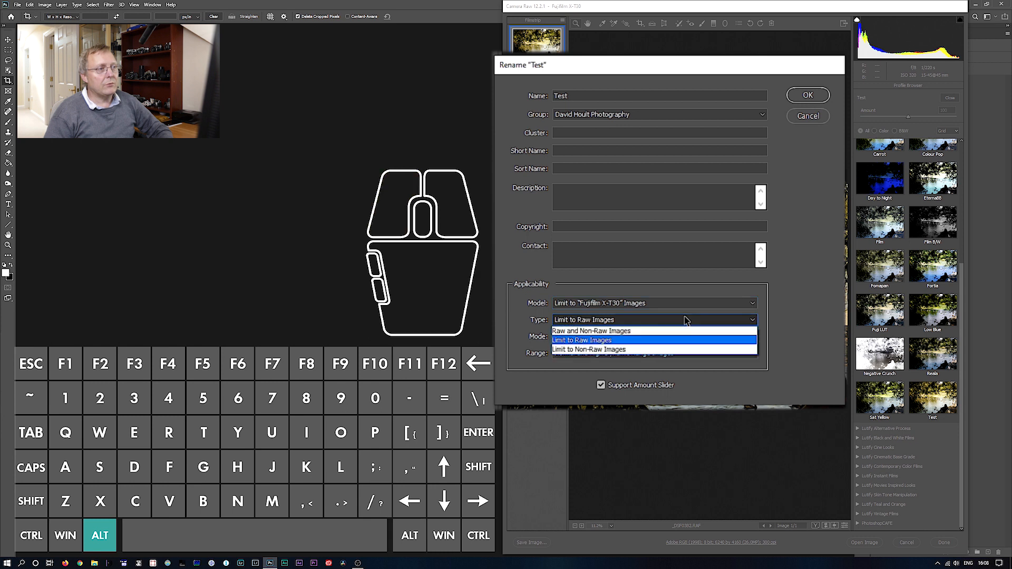
left_click(607, 332)
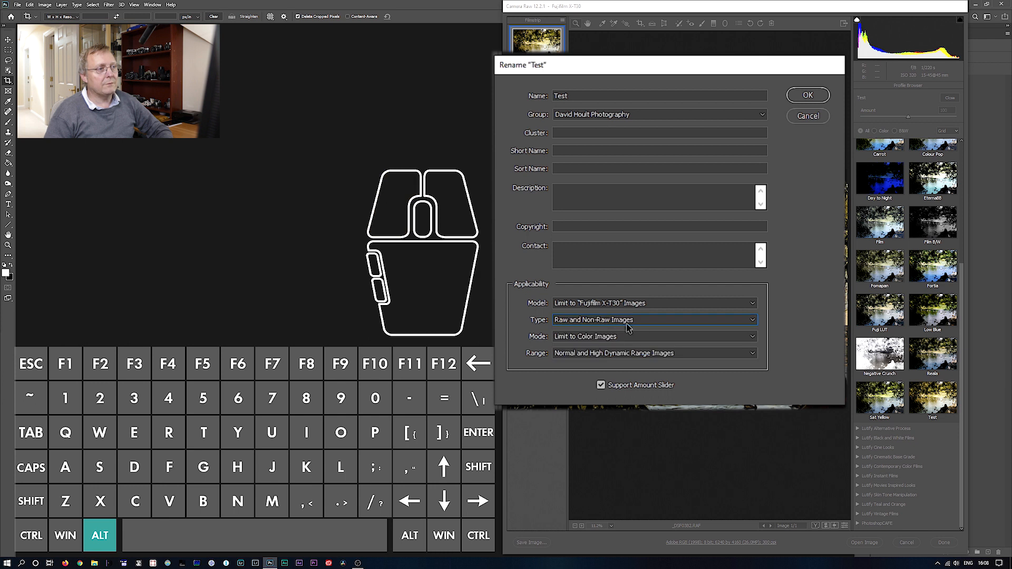
left_click(662, 305)
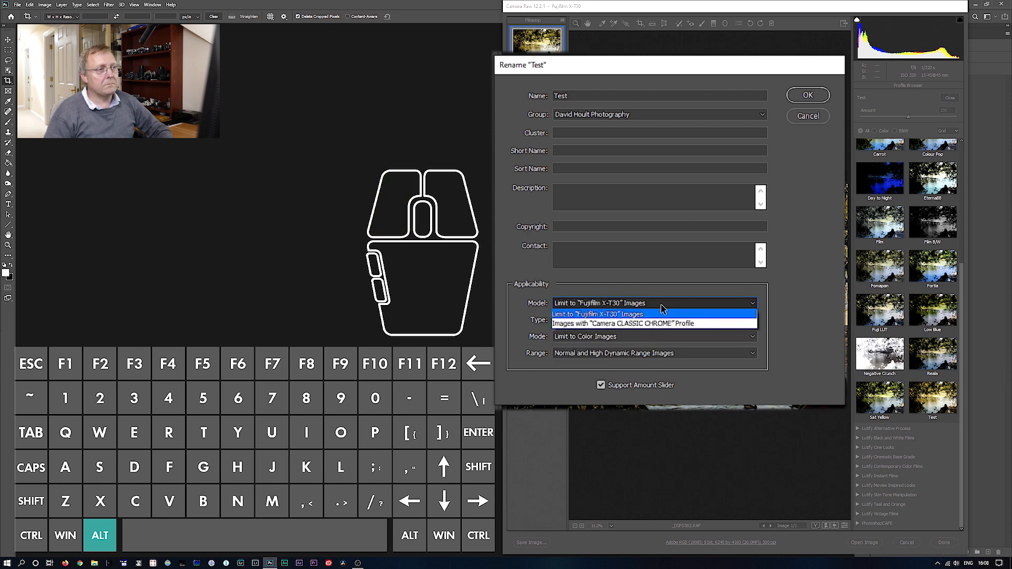
left_click(662, 306)
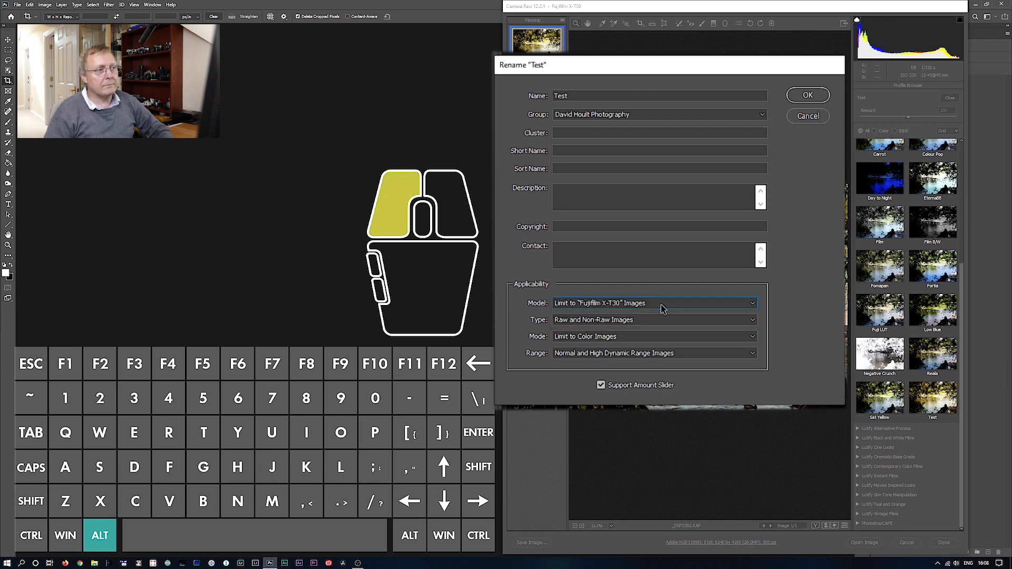
Set the profile's mode to color and monochrome images and its range to normal and high dynamic range images
left_click(612, 337)
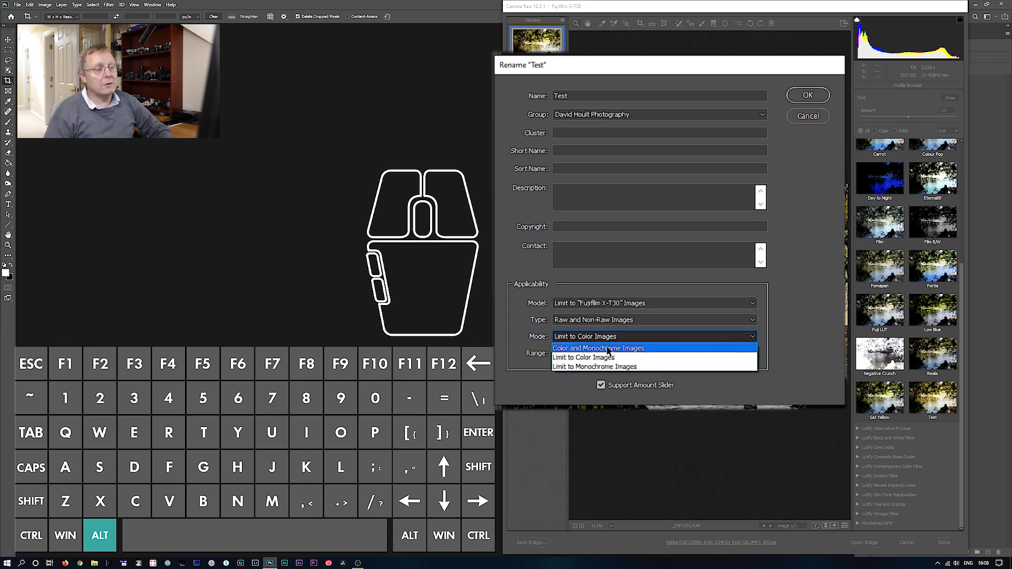
left_click(609, 348)
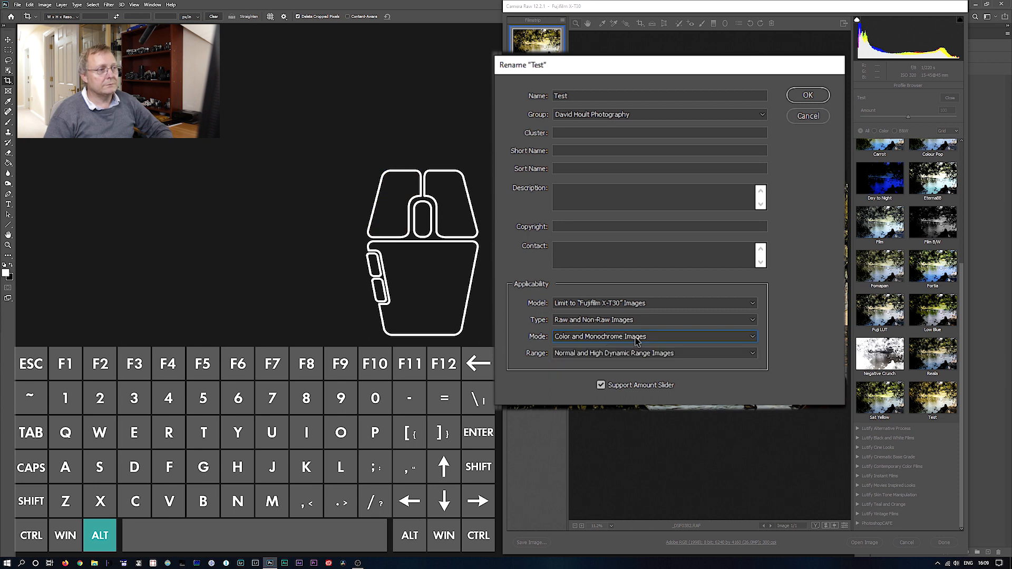
left_click(675, 354)
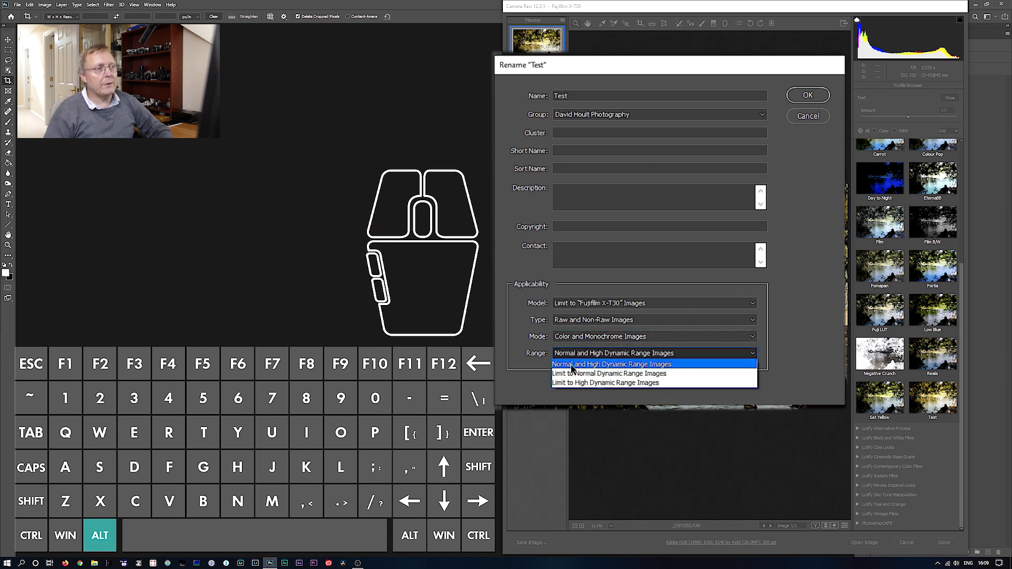
left_click(611, 367)
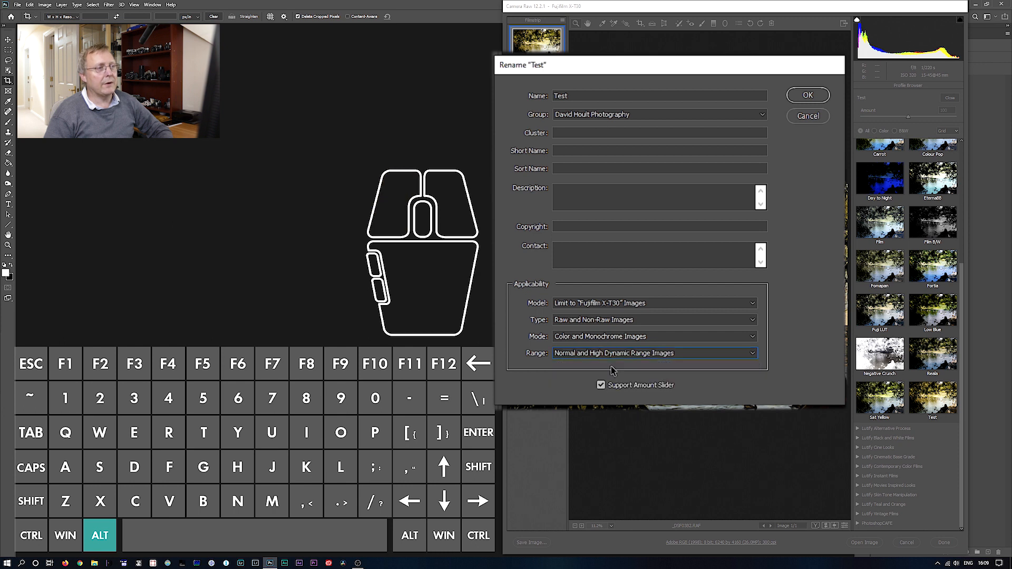
Keep the profile's model limited to Fujifilm X-T30 images, rename the profile as Test2 and save it
left_click(755, 304)
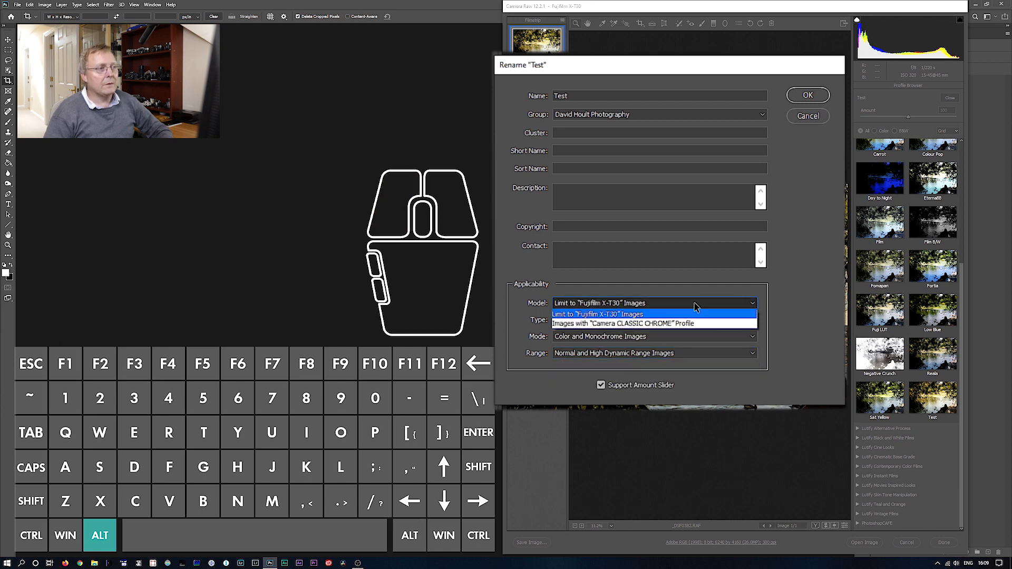
left_click(655, 314)
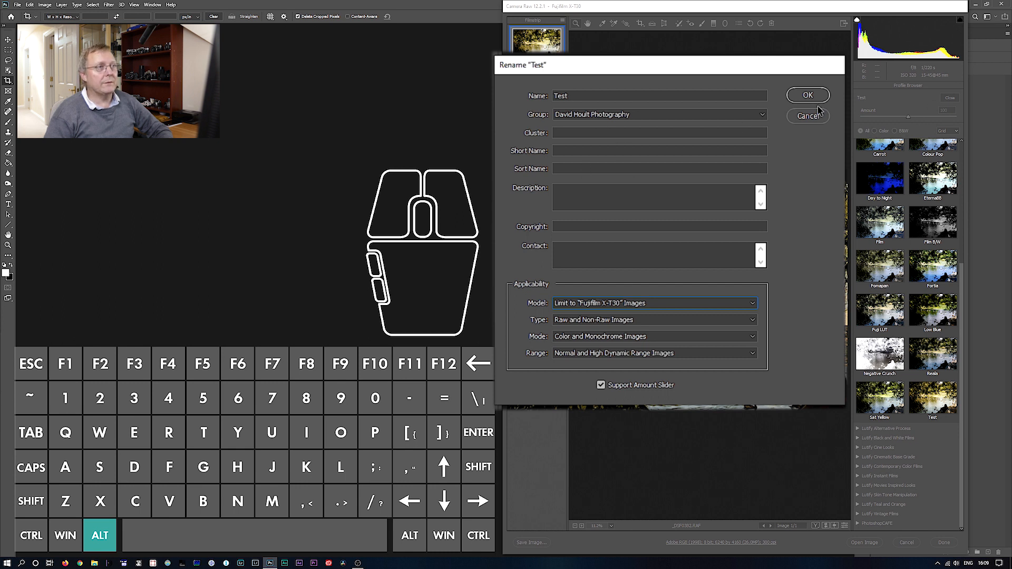
type("2")
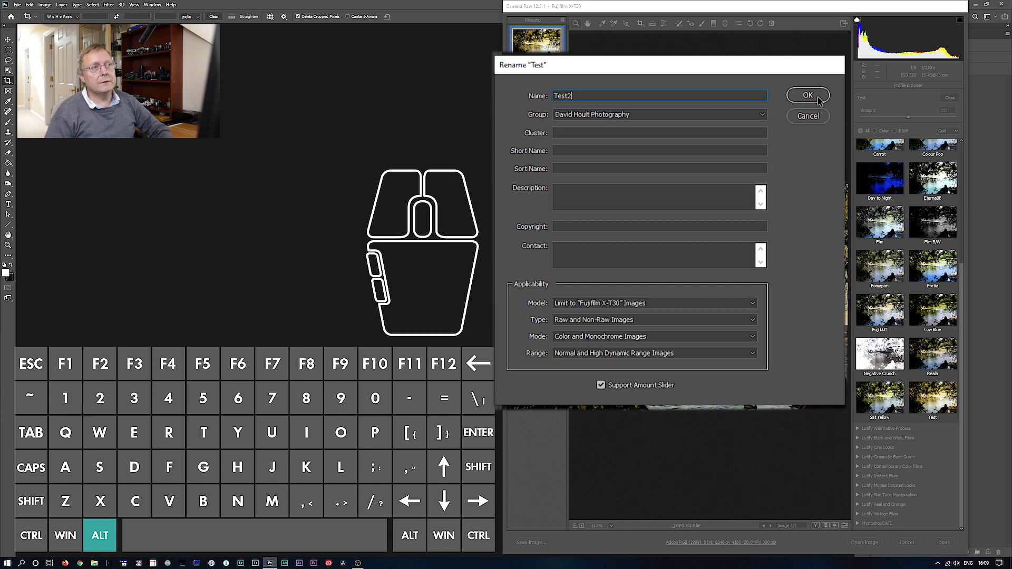
left_click(820, 98)
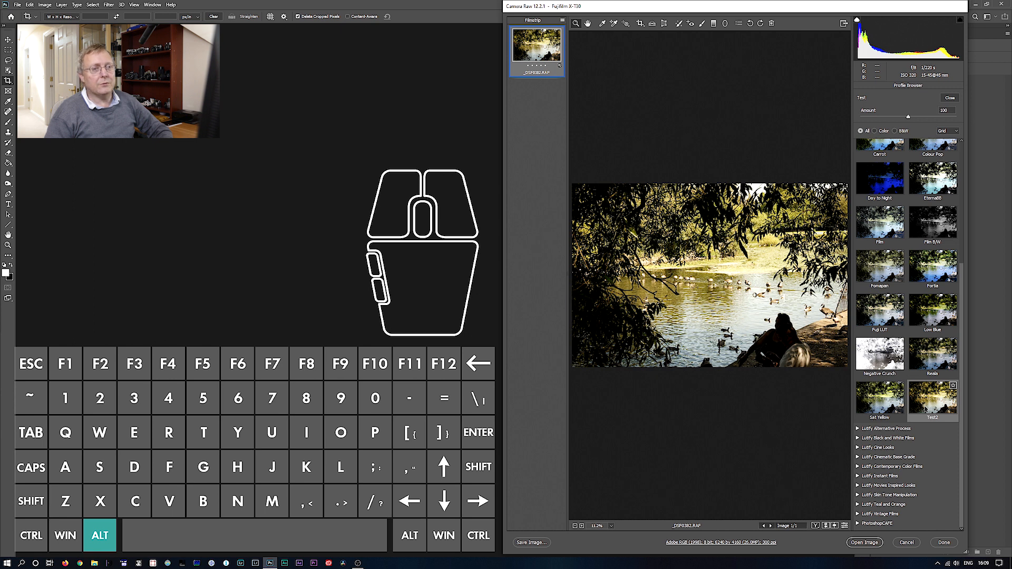
Reset the photo and set exposure -0.80, contrast +23, highlights -14, shadows +61, whites +32, blacks -13, texture +35, clarity +22, dehaze +8, vibrance +34, saturation +35
left_click(950, 97)
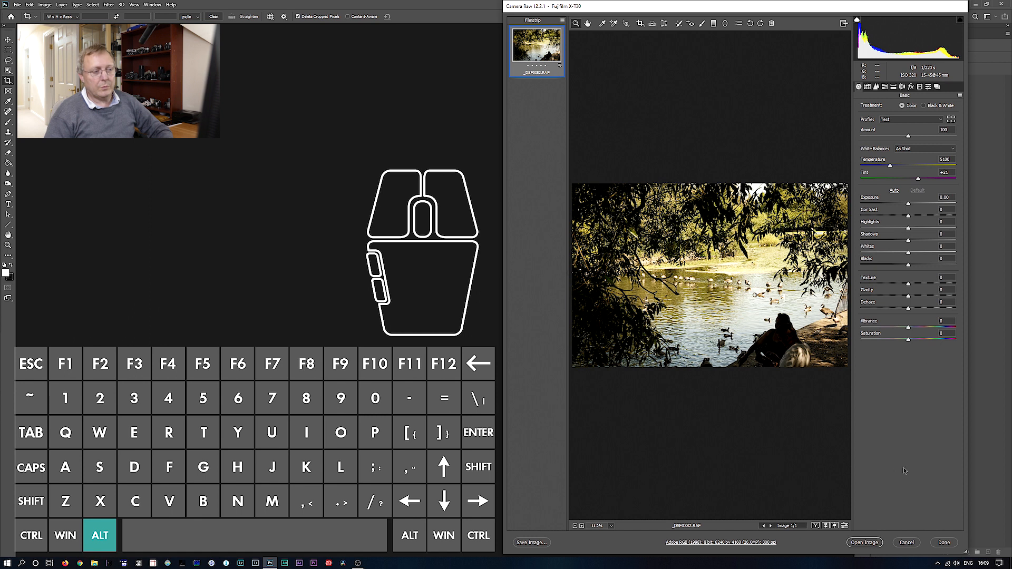
left_click(908, 542, "alt")
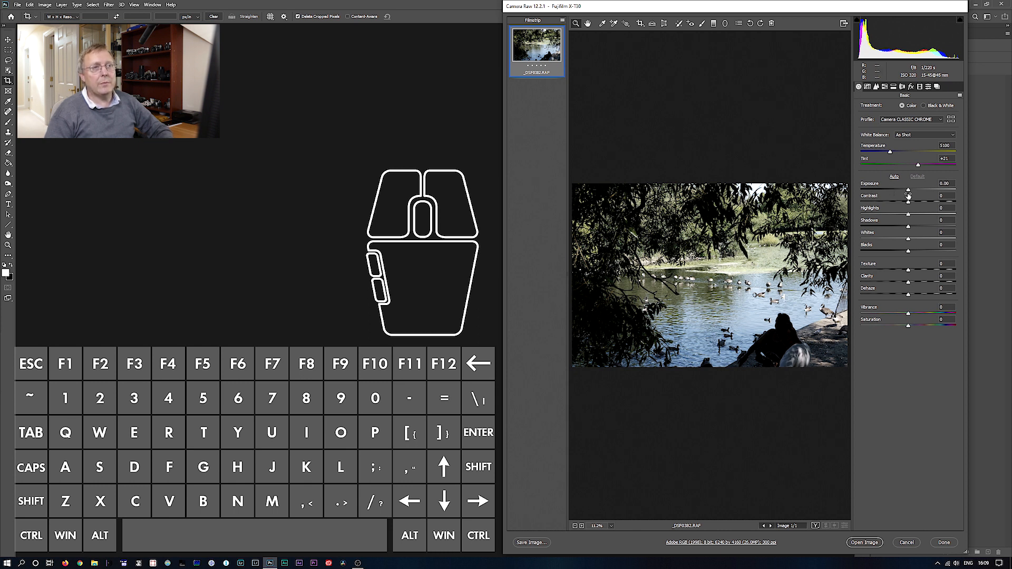
left_click_drag(908, 191, 937, 227)
left_click(937, 227)
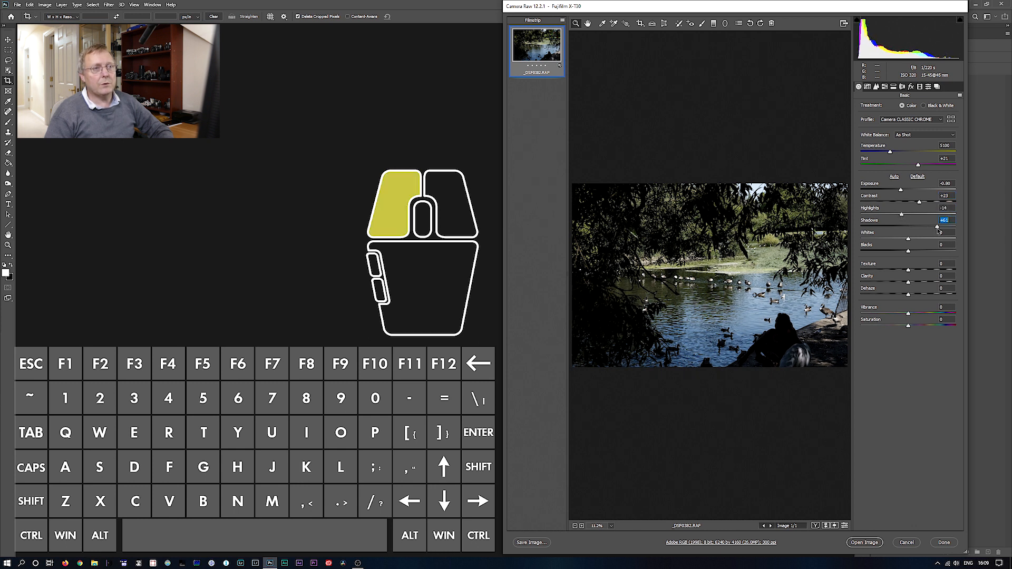
left_click_drag(908, 238, 924, 314)
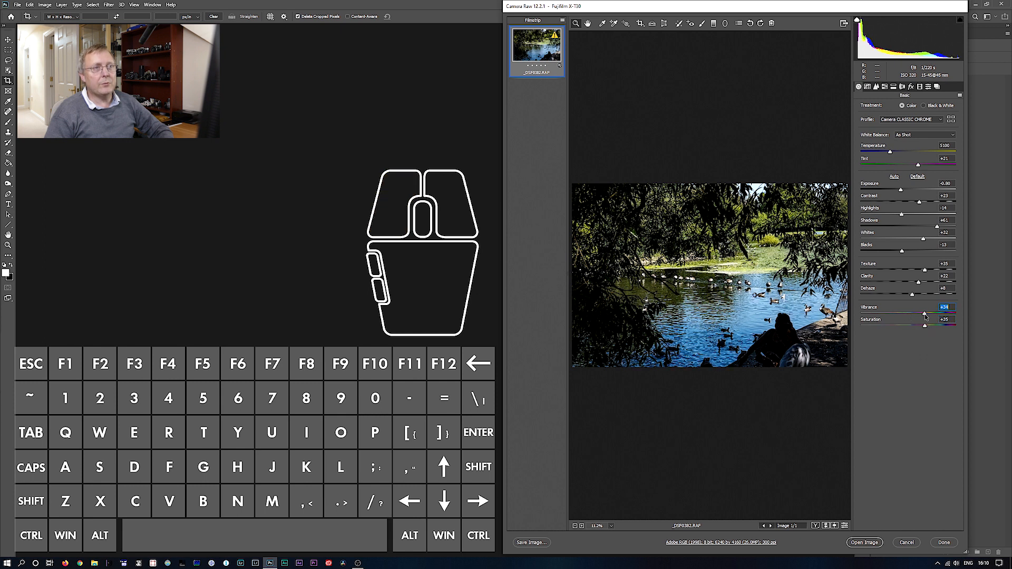
Add a midtone point to the RGB point curve at input 129, output 122, and set the sharpening amount to 60
left_click(876, 87)
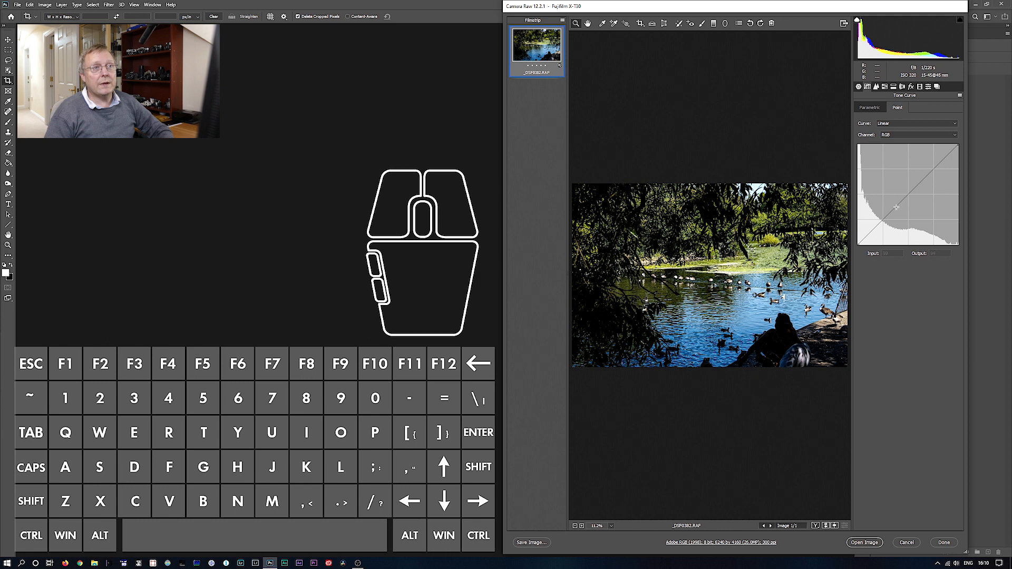
left_click_drag(906, 194, 908, 197)
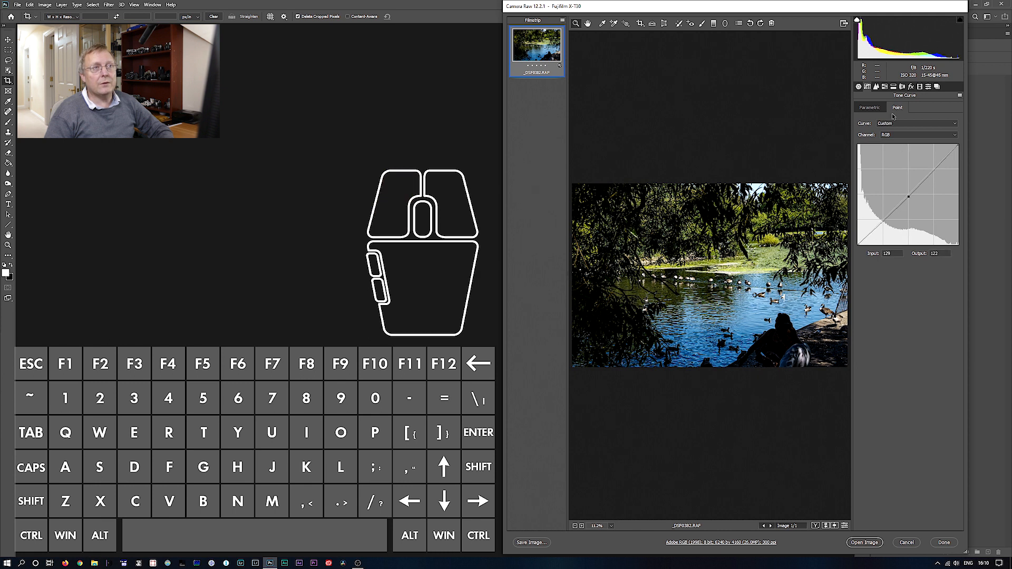
left_click(877, 88)
left_click_drag(887, 120, 898, 120)
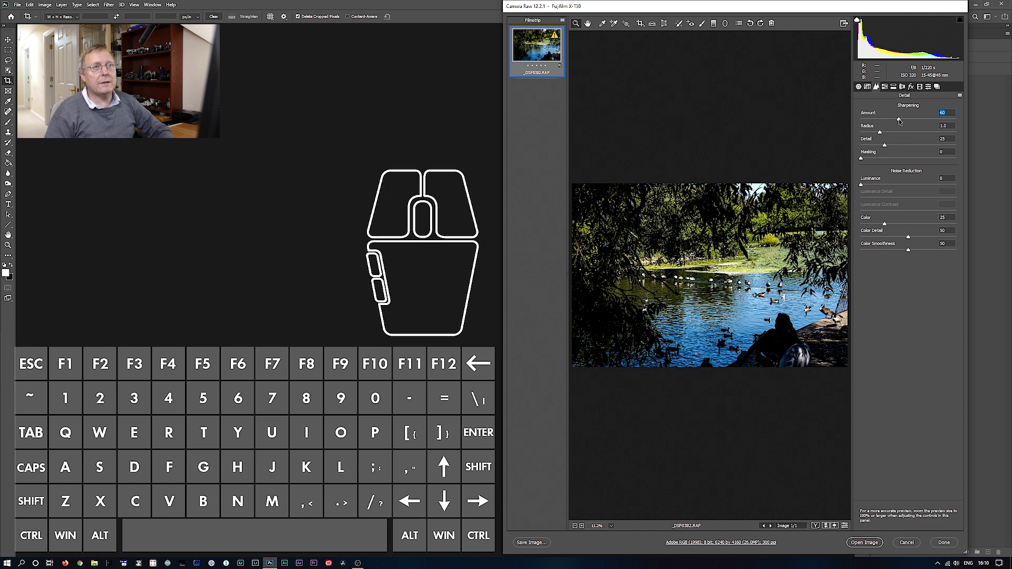
Set the HSL hue adjustments to +15 for reds and +25 for greens
left_click(887, 88)
left_click_drag(908, 136, 916, 137)
left_click_drag(908, 177, 920, 177)
Set split toning's highlights hue to about 25, raise its shadows hue and saturation, and set the post-crop vignetting amount to +13
left_click(893, 88)
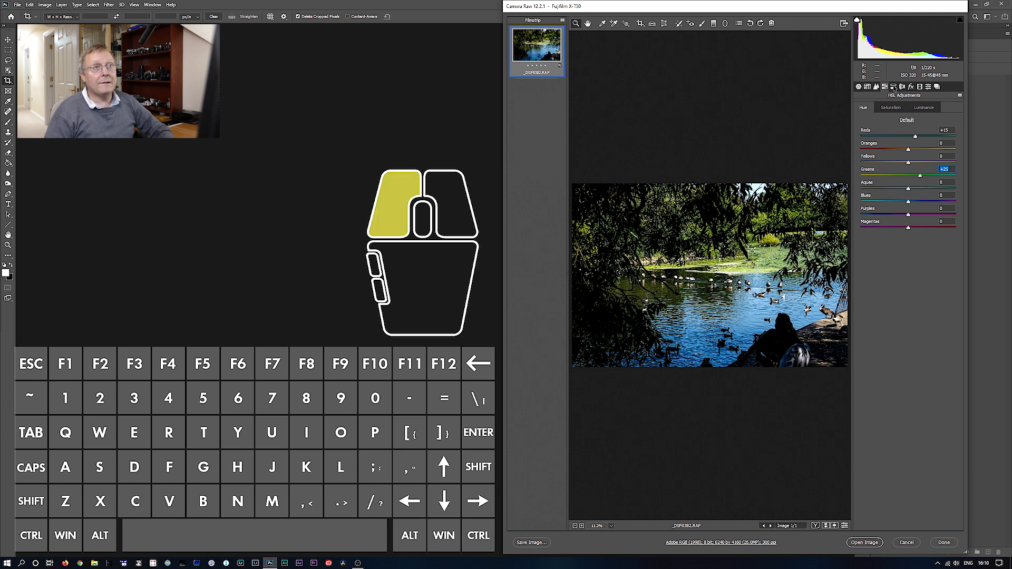
left_click_drag(861, 119, 867, 120)
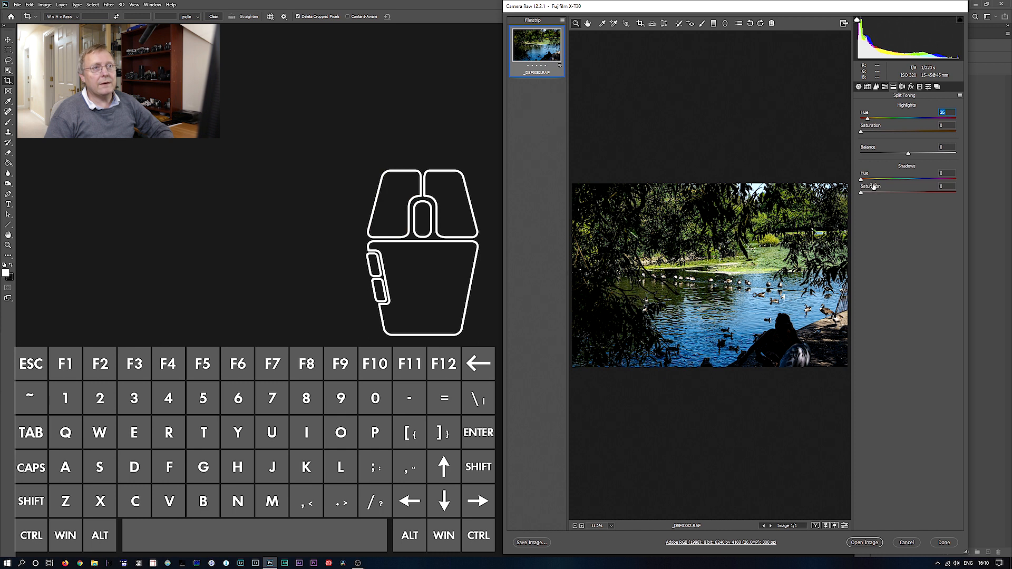
left_click_drag(896, 179, 923, 186)
left_click_drag(861, 194, 880, 194)
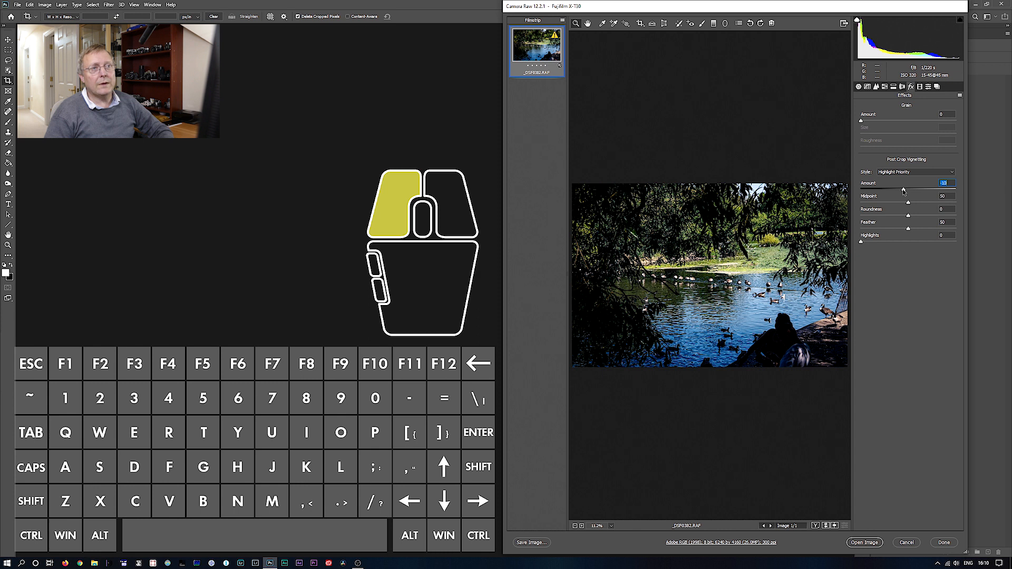
left_click_drag(904, 191, 914, 192)
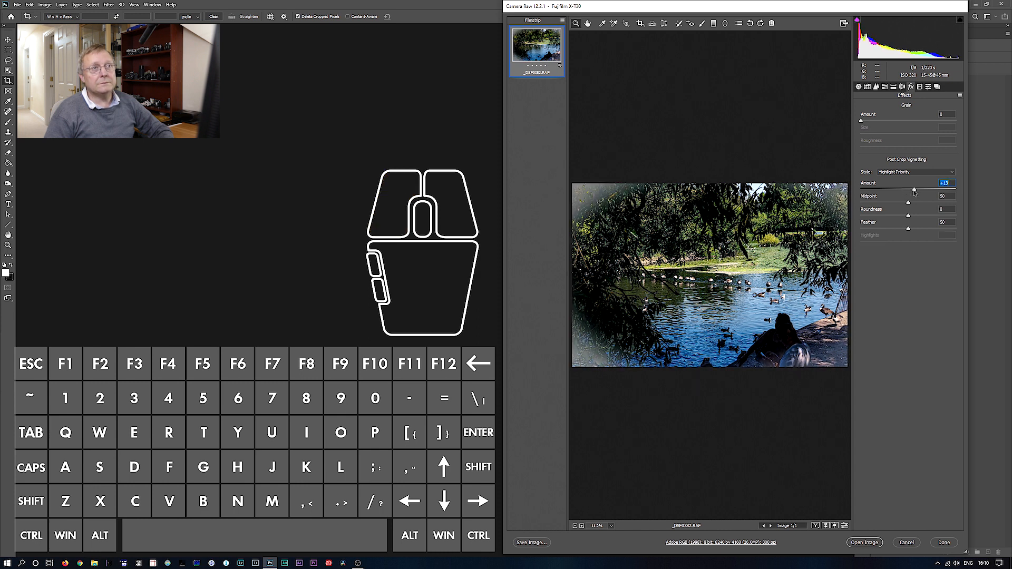
Start a new profile from the current image settings, keeping the tone map strength at Low (Normal)
left_click(919, 86)
left_click(928, 86)
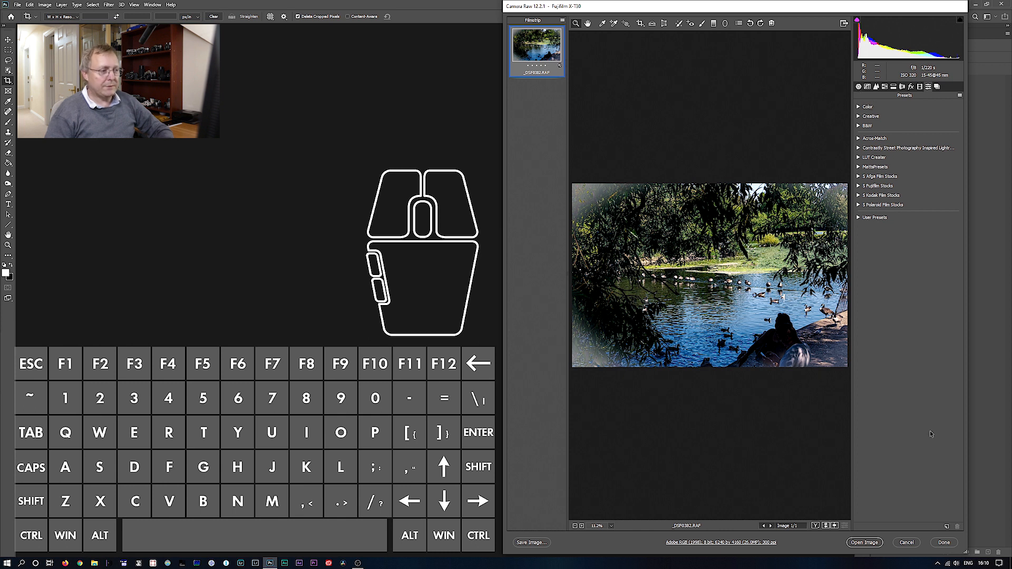
key("alt")
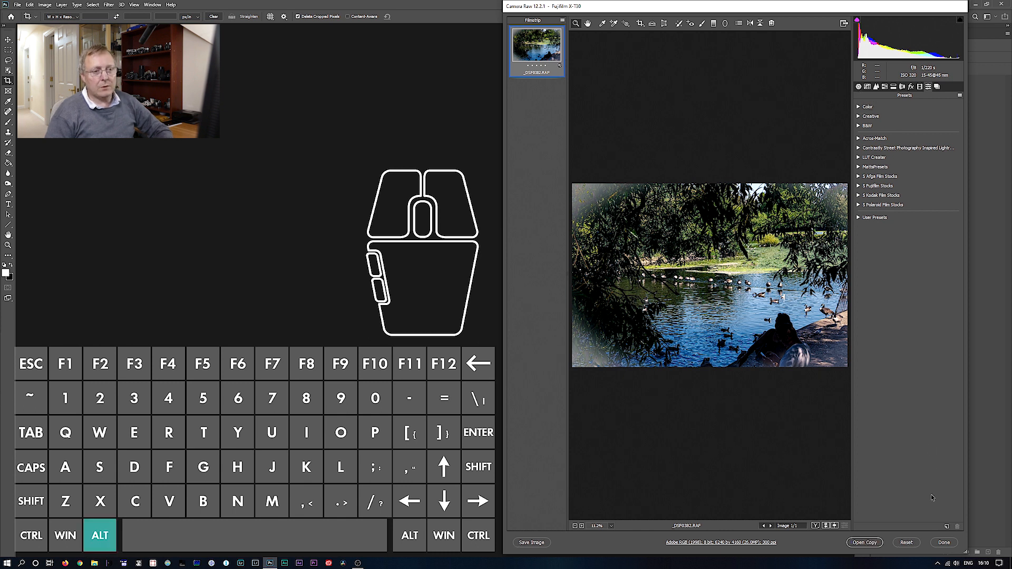
left_click(946, 526, "alt")
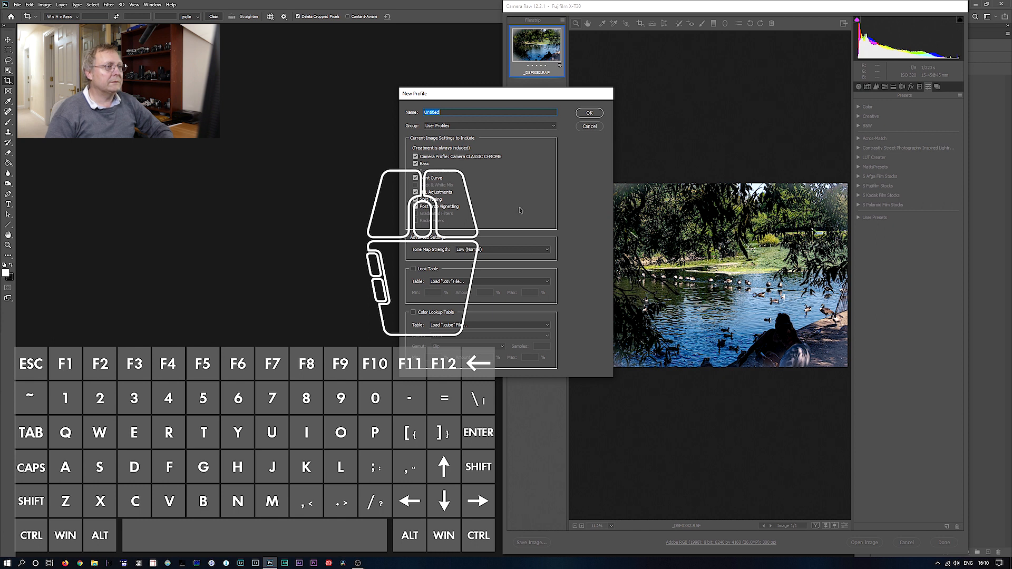
left_click_drag(499, 102, 626, 159)
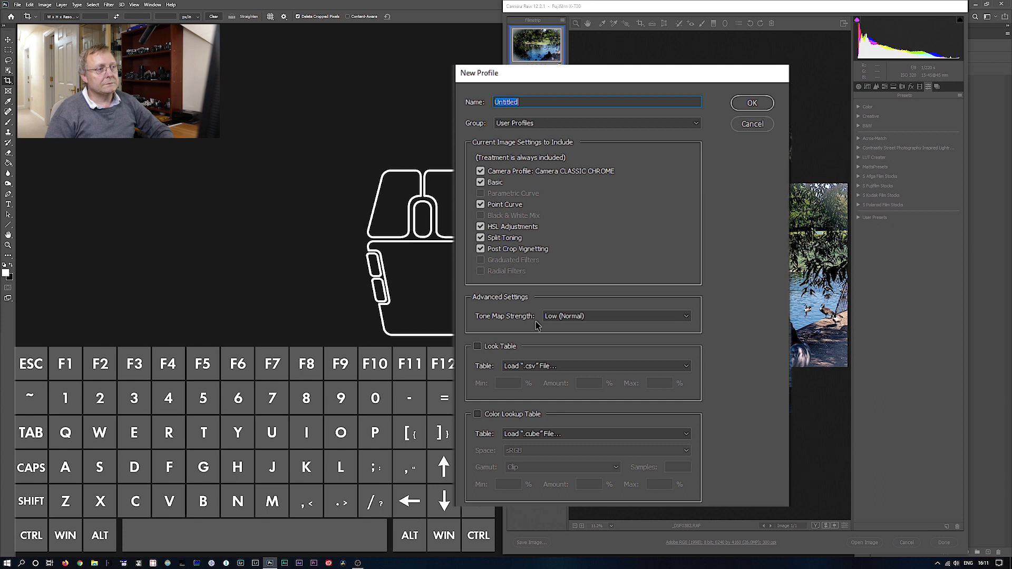
left_click(599, 317)
left_click(601, 319)
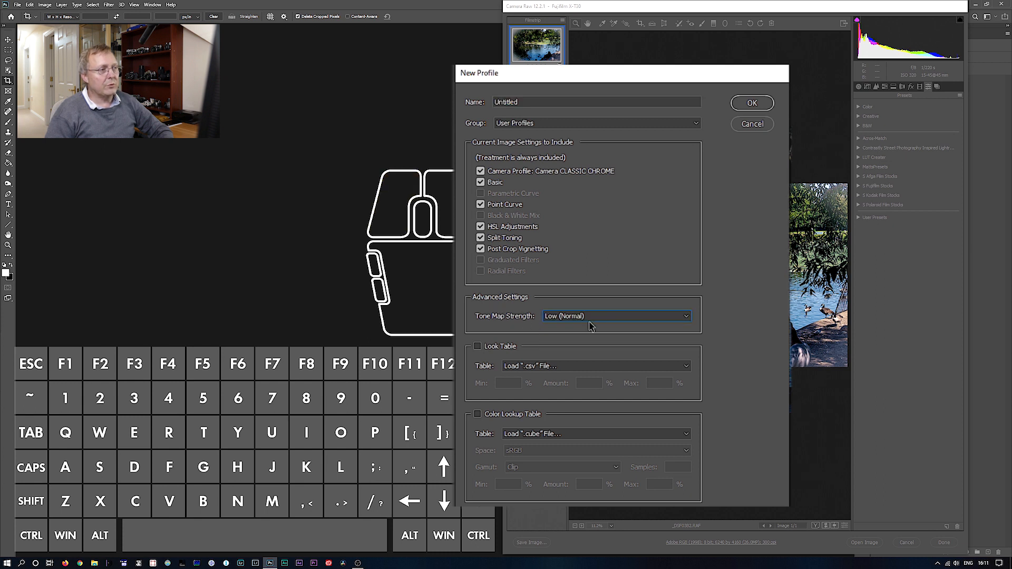
Name the new profile Test3 and create it in the User Profiles group
double_click(522, 102)
type("Test3")
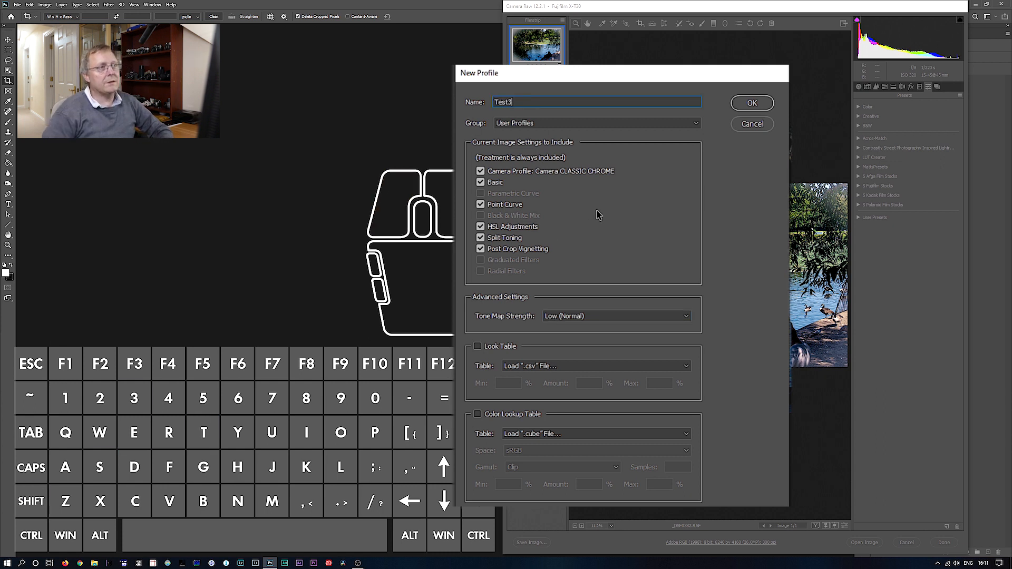
left_click(747, 105)
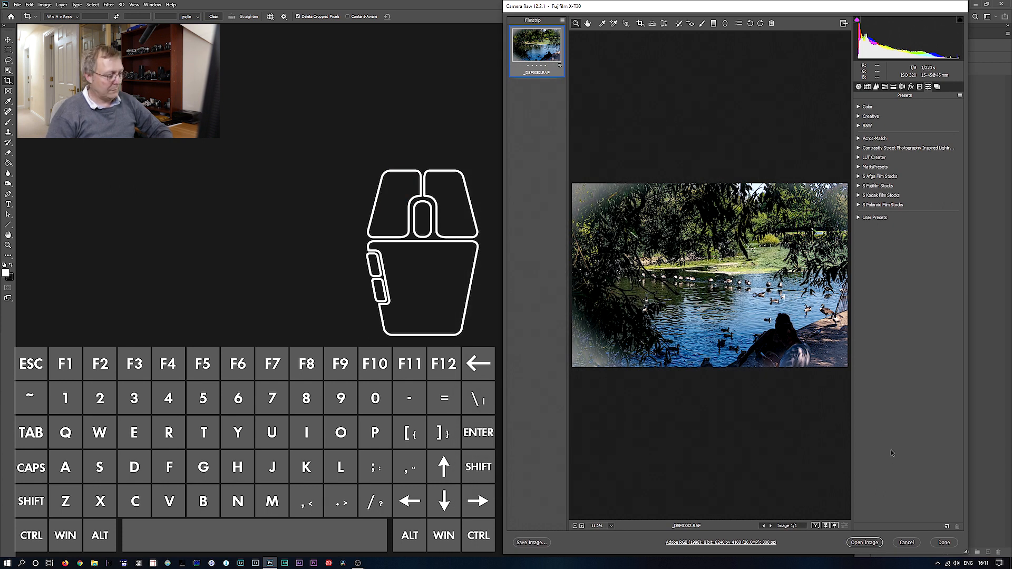
Reset the photo's settings and apply the Test3 profile from the User Profiles group
key("alt")
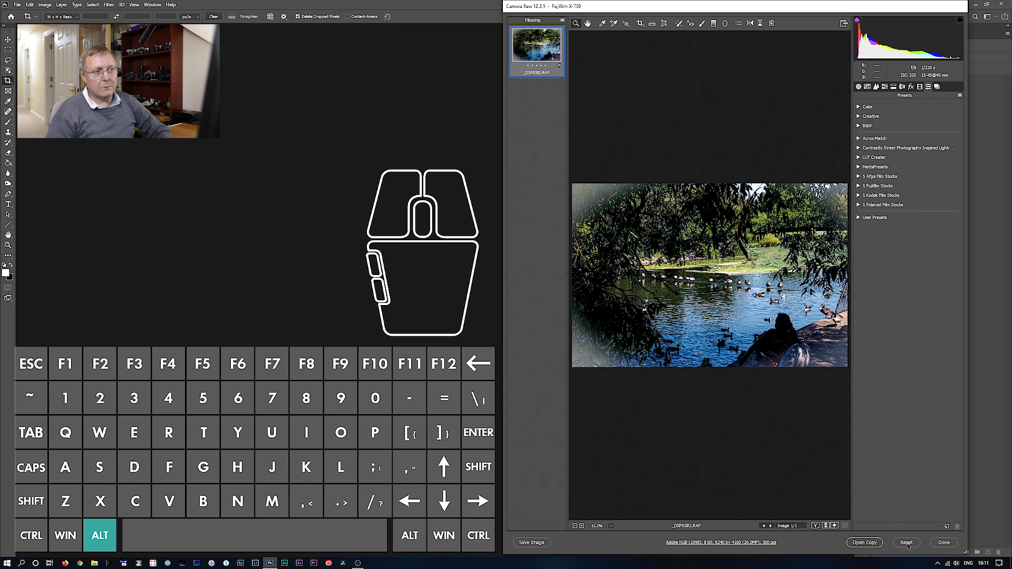
left_click(906, 542, "alt")
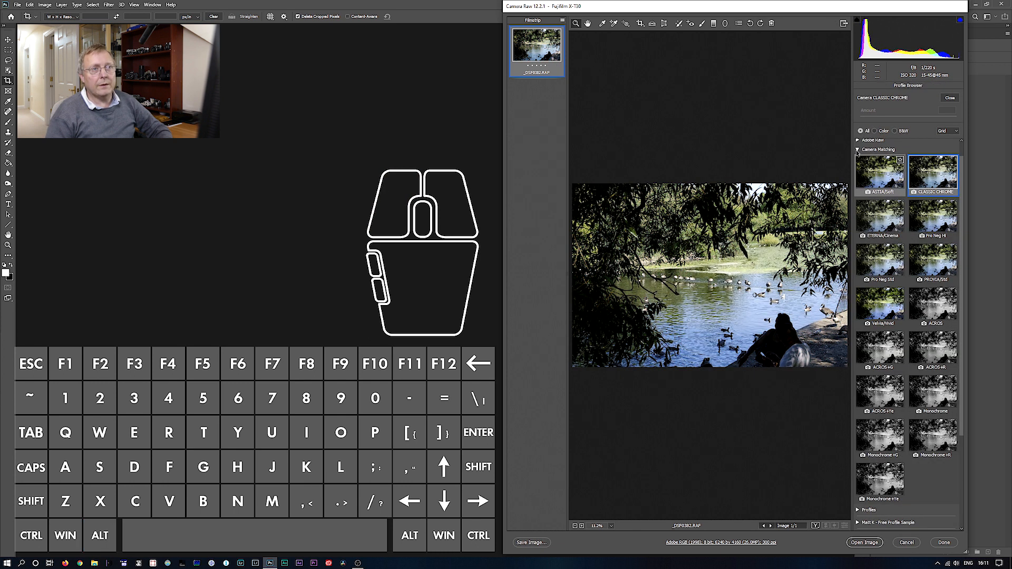
left_click(857, 150)
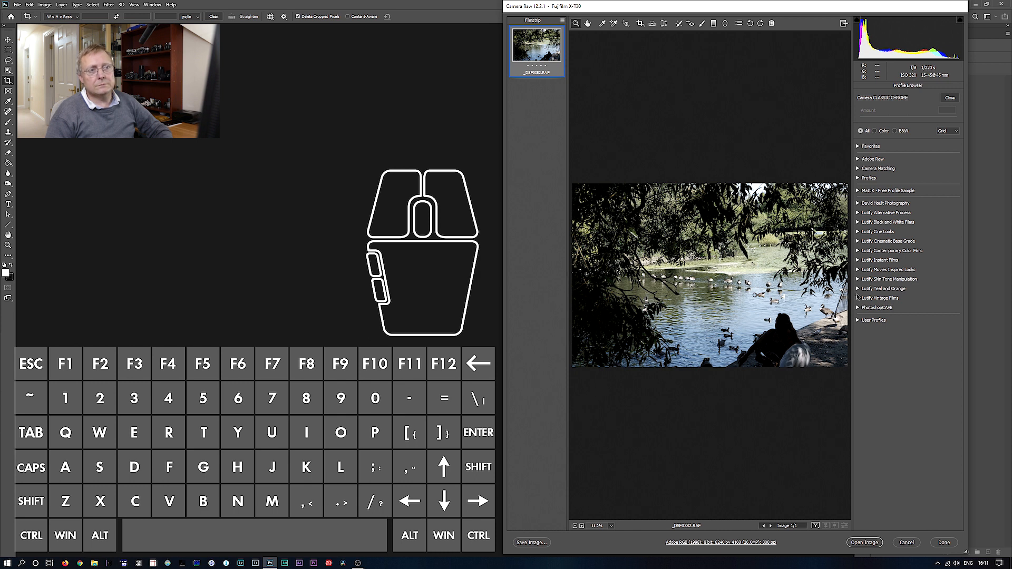
left_click(858, 320)
left_click(879, 346)
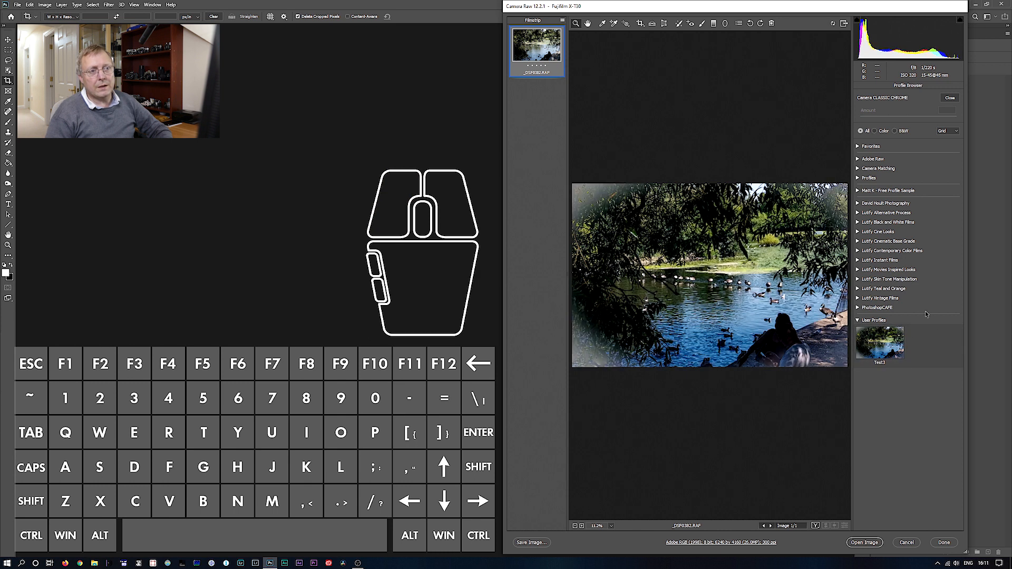
left_click(880, 348)
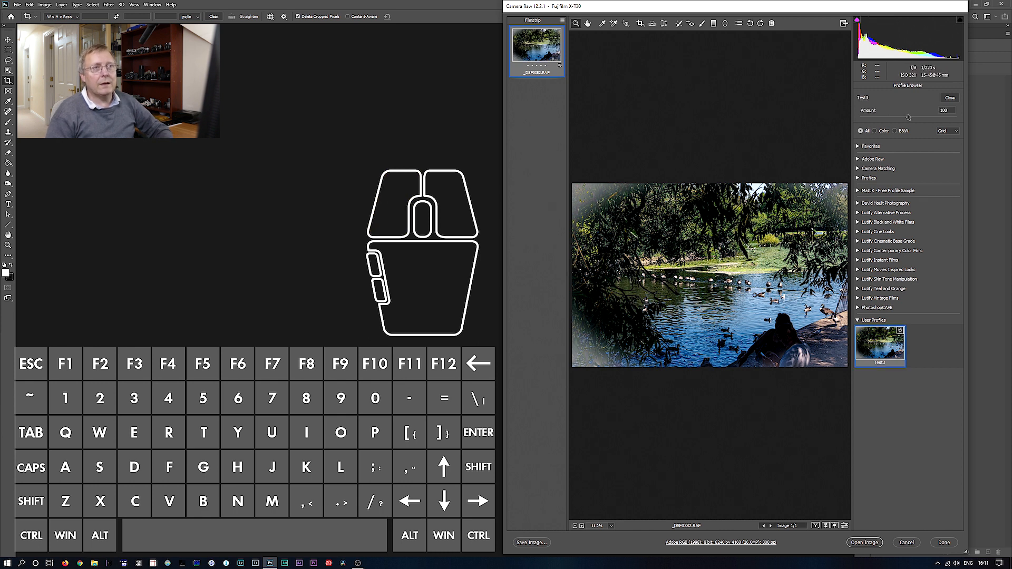
Try the Test3 profile at lower amounts and return its amount to 100
left_click_drag(908, 119, 886, 118)
mouse_move(894, 118)
left_mouse_down()
mouse_move(939, 119)
mouse_move(891, 118)
mouse_move(907, 119)
left_mouse_up()
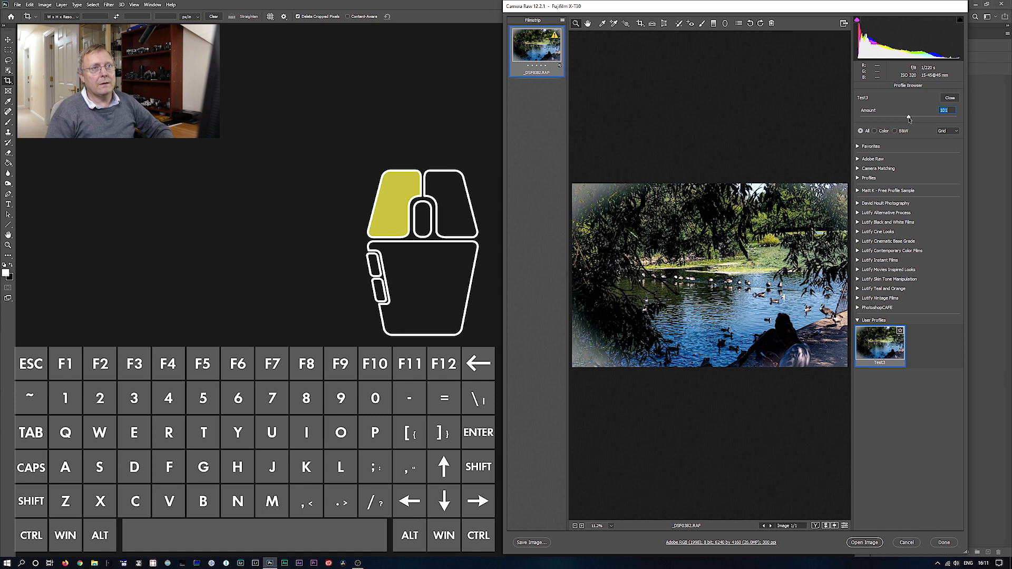
left_click_drag(907, 119, 908, 119)
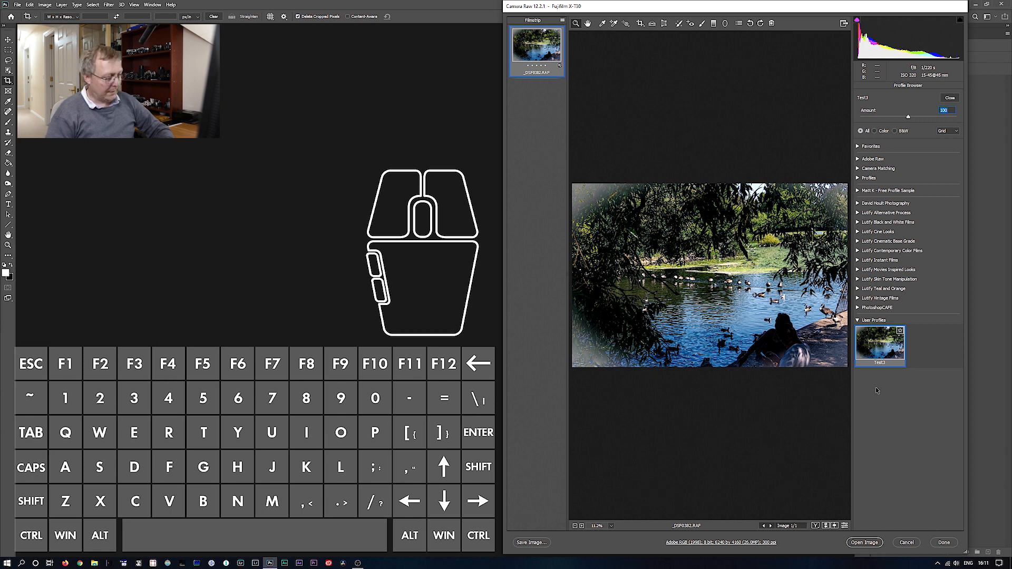
Review the applicability options in the Test3 profile's extended rename settings and leave without saving
key("alt")
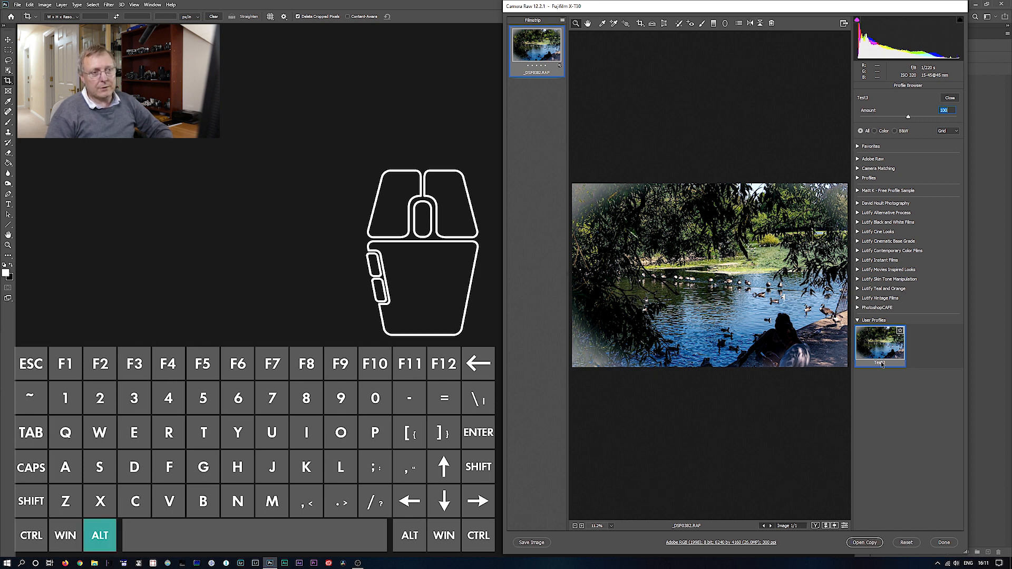
right_click(881, 364)
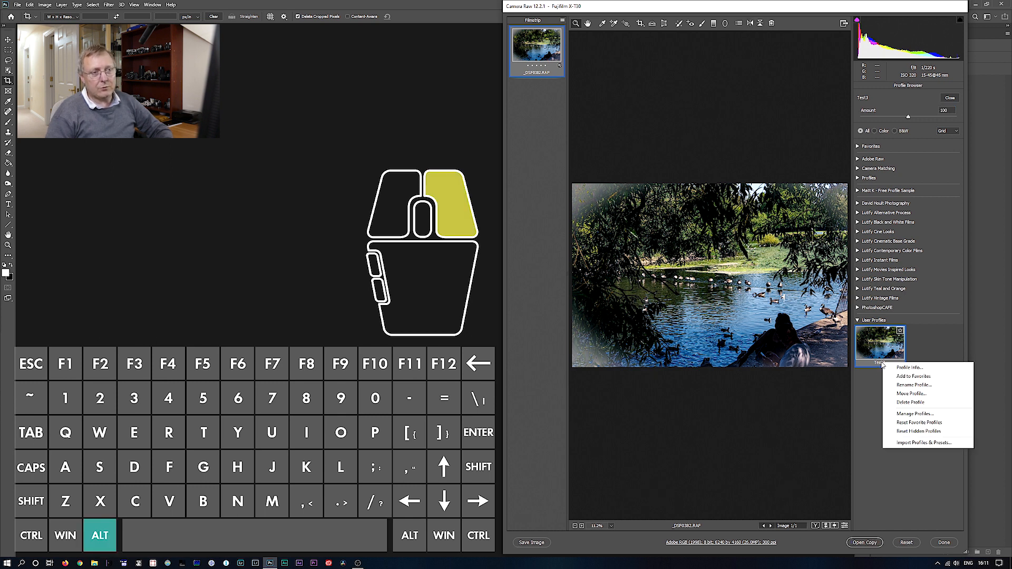
left_click(911, 385)
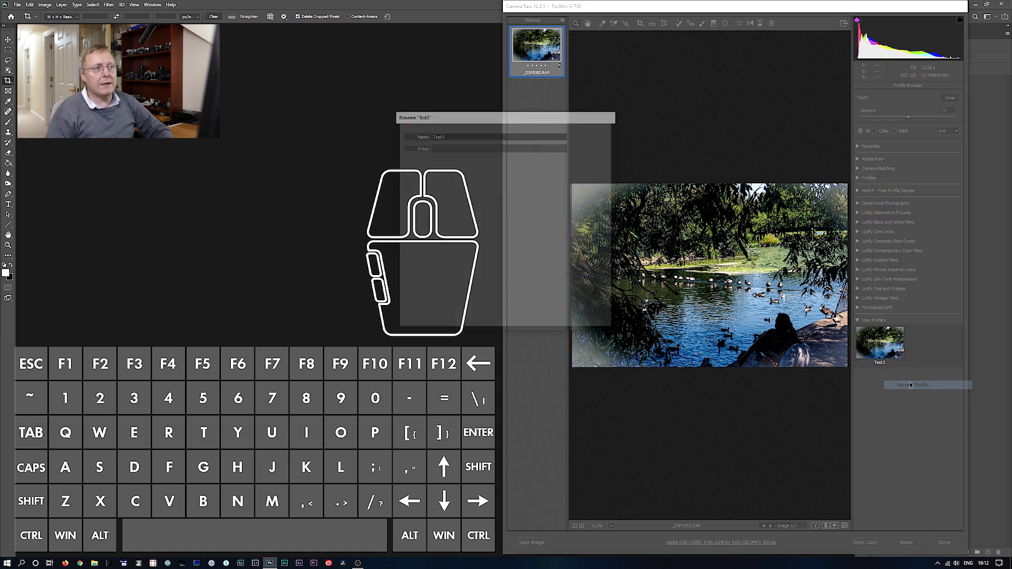
left_click(525, 267)
left_click(520, 271)
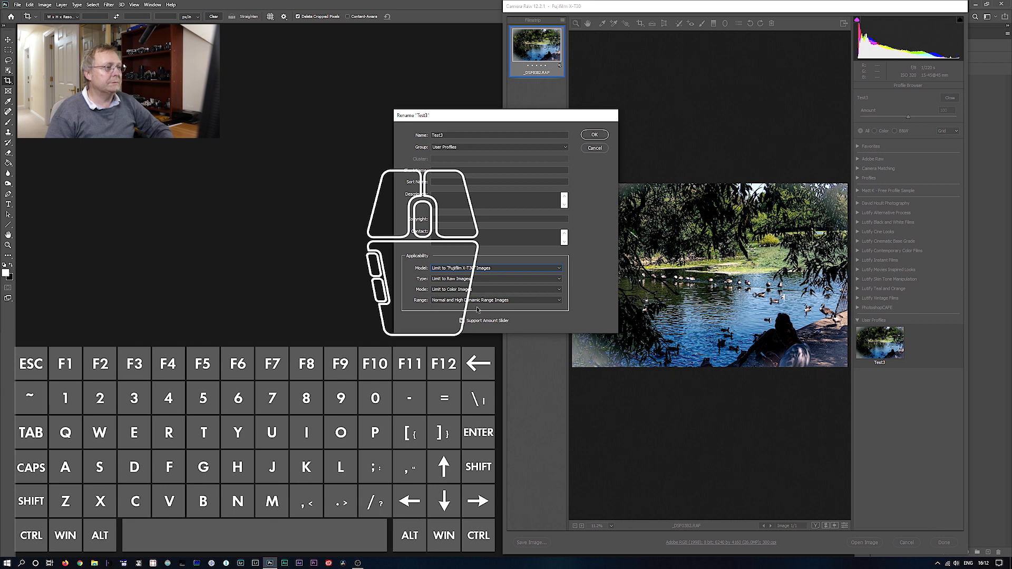
left_click(594, 149)
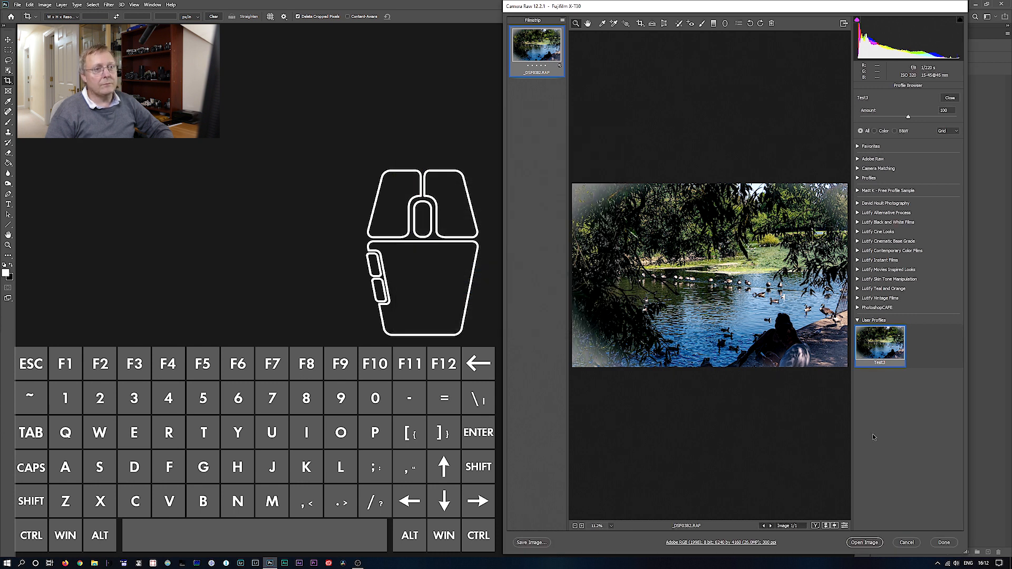
Delete the Test3 profile from the User Profiles group
right_click(884, 366, "alt")
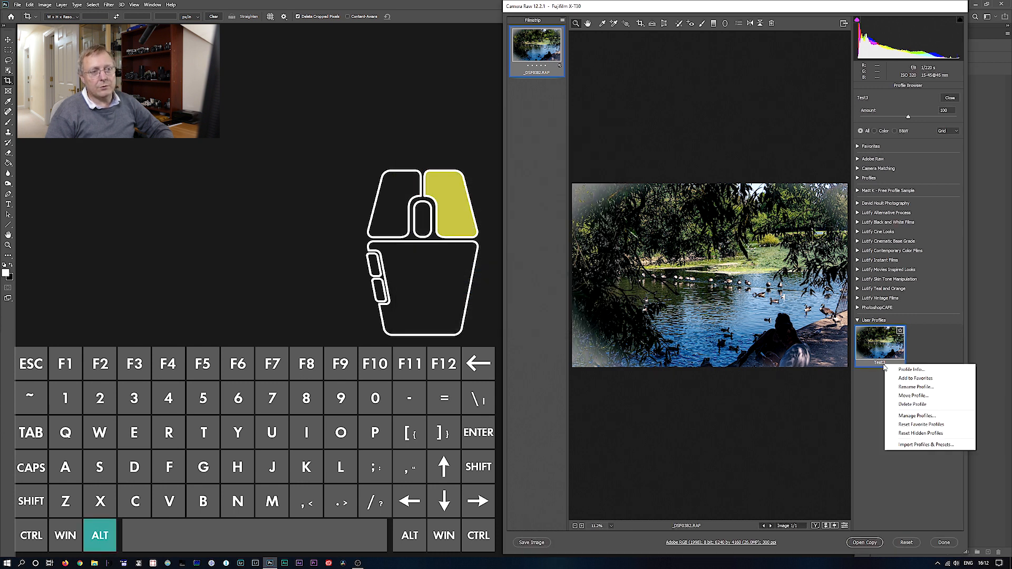
left_click(916, 404)
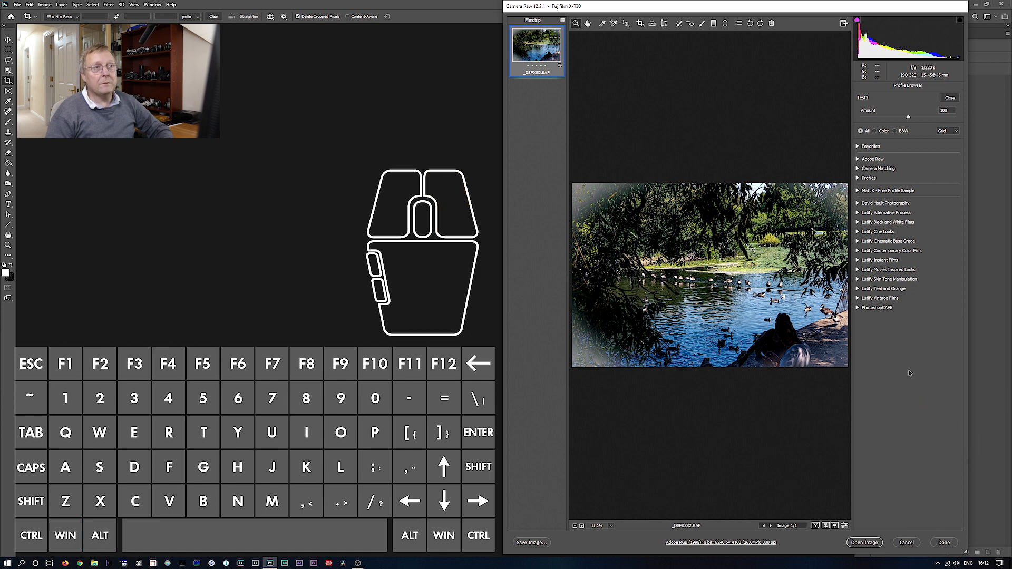
Examine which management options are offered for built-in profiles in the Adobe Raw and Camera Matching groups
left_click(857, 204)
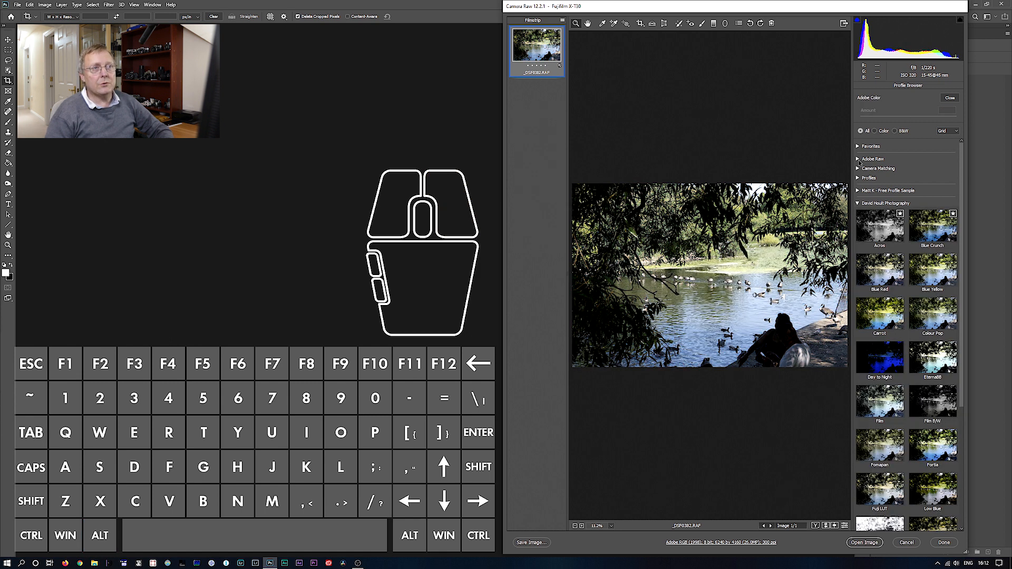
left_click(858, 159)
right_click(882, 204, "alt")
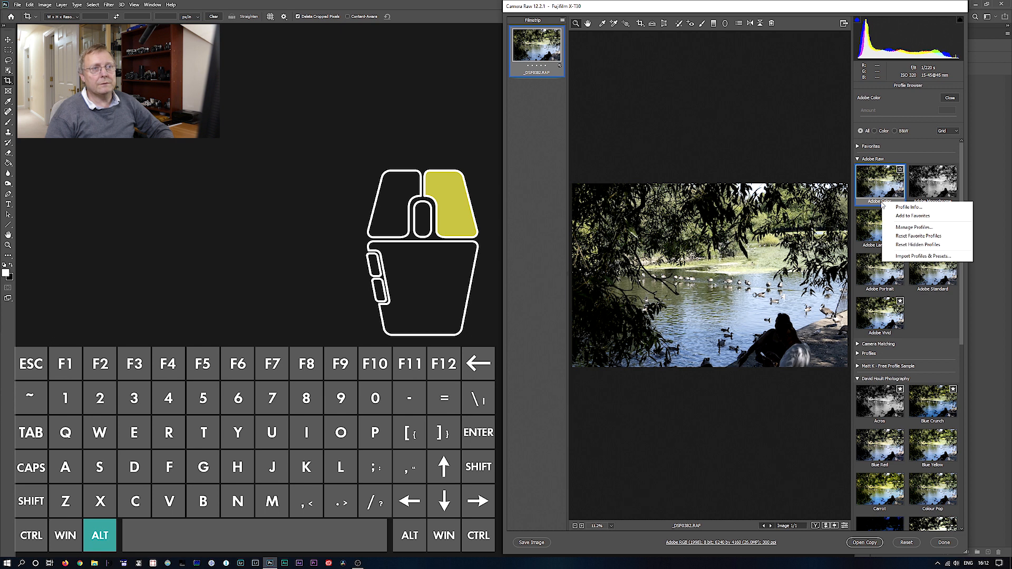
left_click(881, 187)
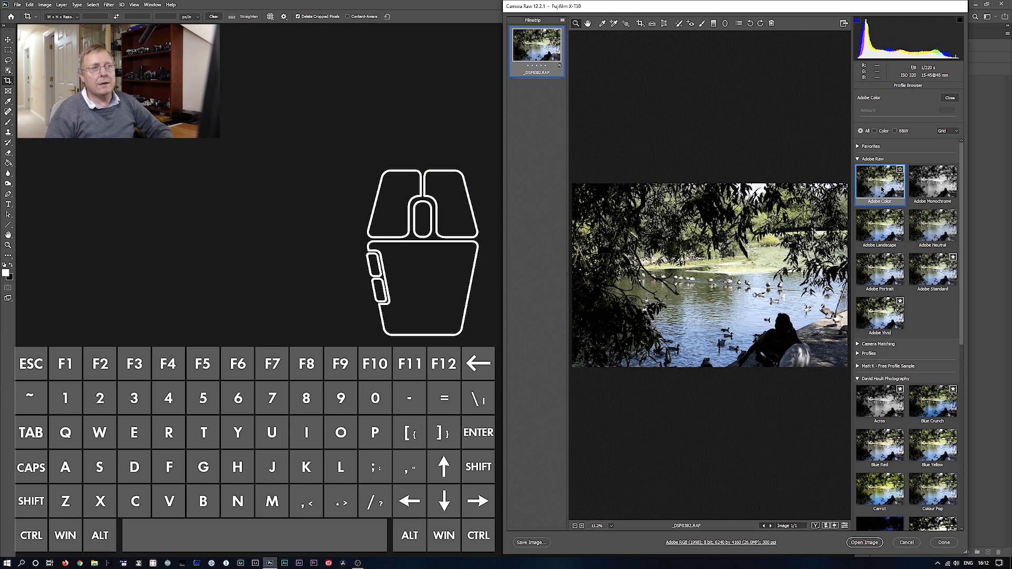
left_click(858, 344)
right_click(876, 381, "alt")
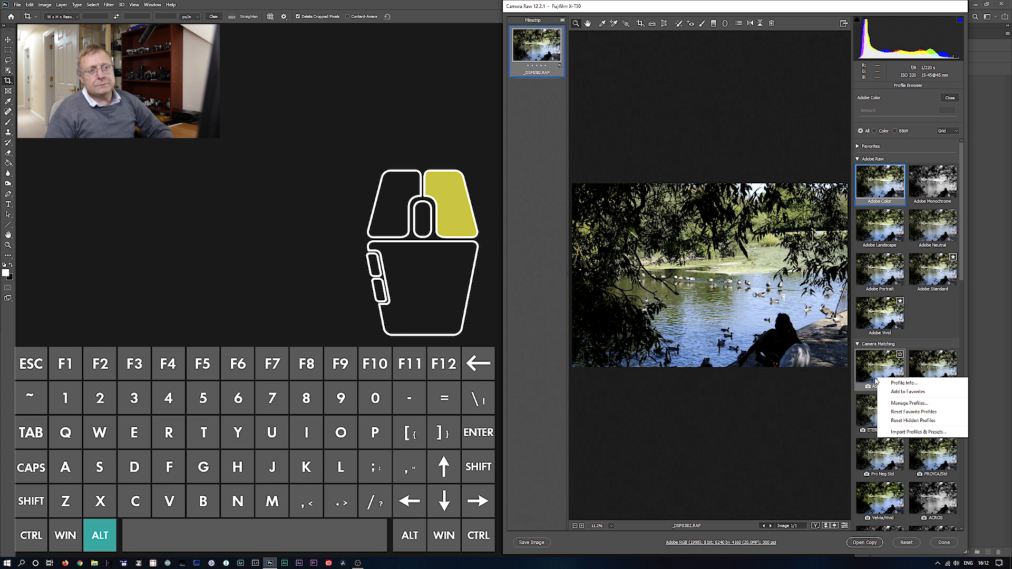
left_click(858, 343)
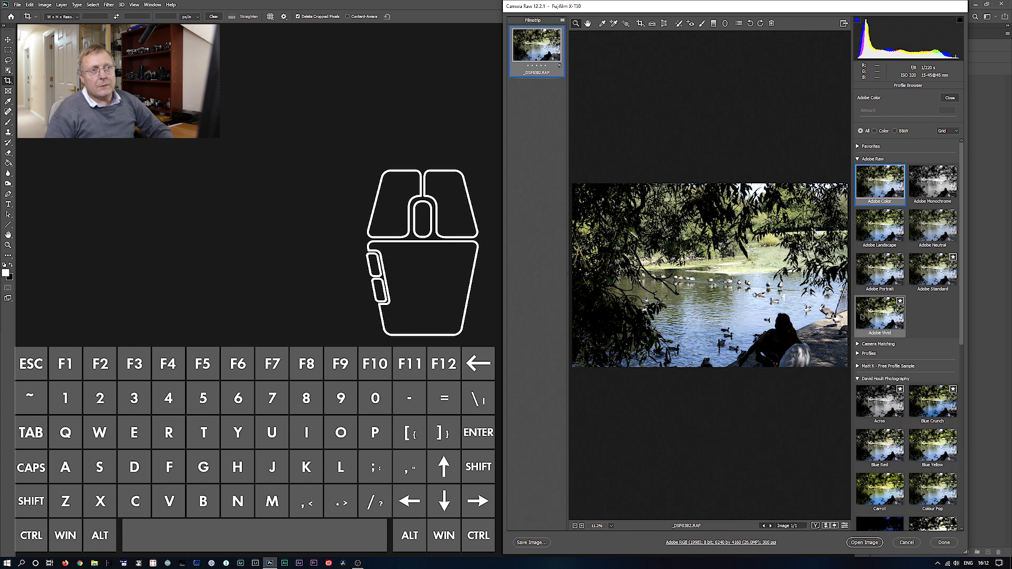
left_click(858, 159)
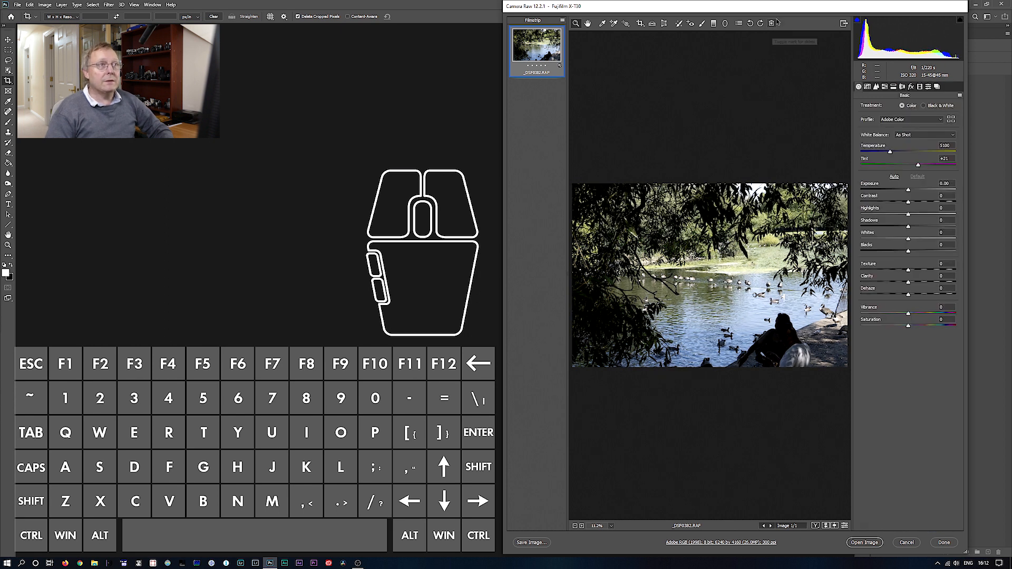
Close the raw photo without opening it and open _DSF0382.JPG from the Abbey Park 26-08-19 JPG folder
mouse_move(782, 8)
left_mouse_down()
mouse_move(715, 18)
mouse_move(788, 12)
left_mouse_up()
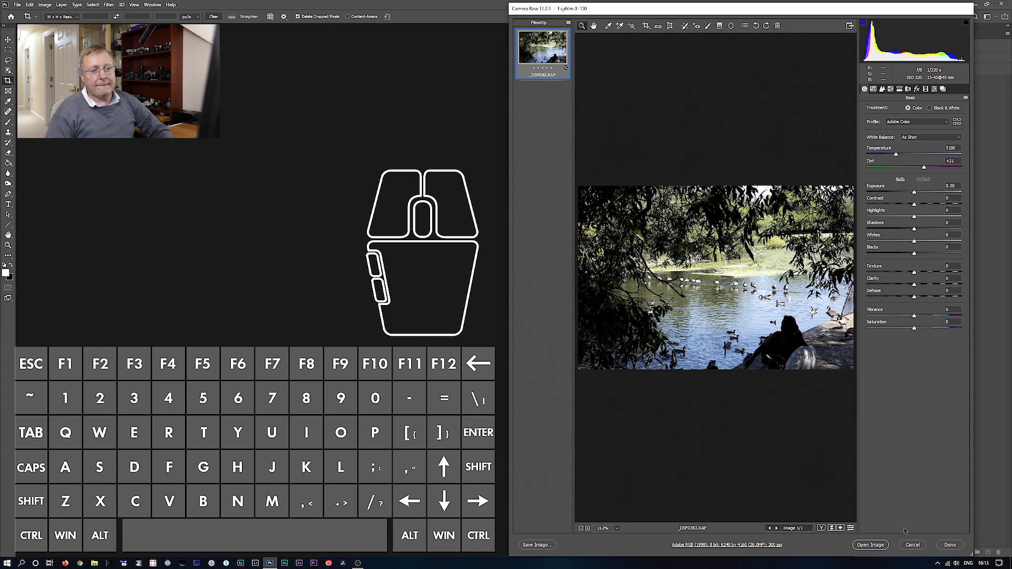
left_click(911, 546)
left_click(17, 5)
left_click(26, 21)
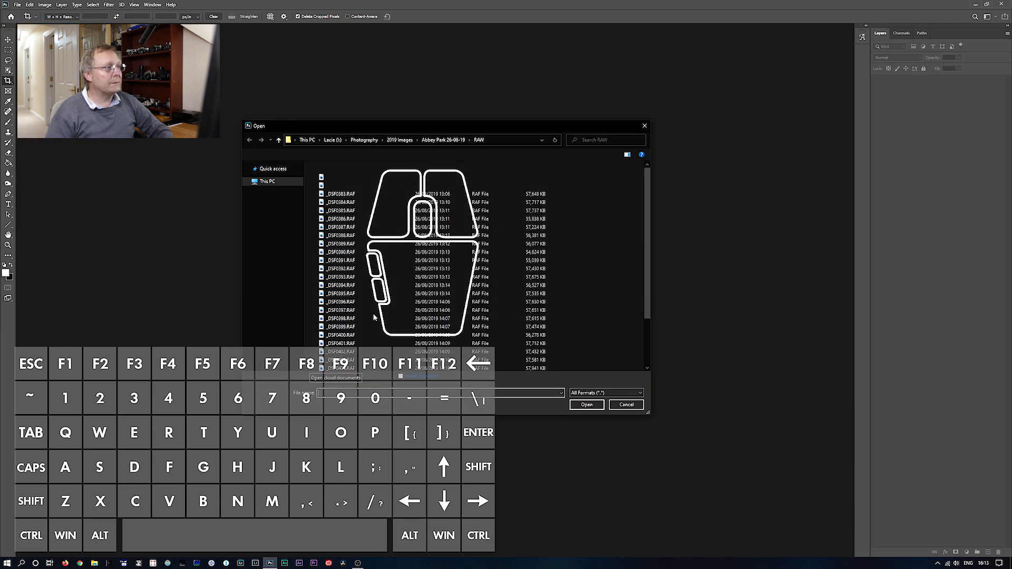
left_click(278, 140)
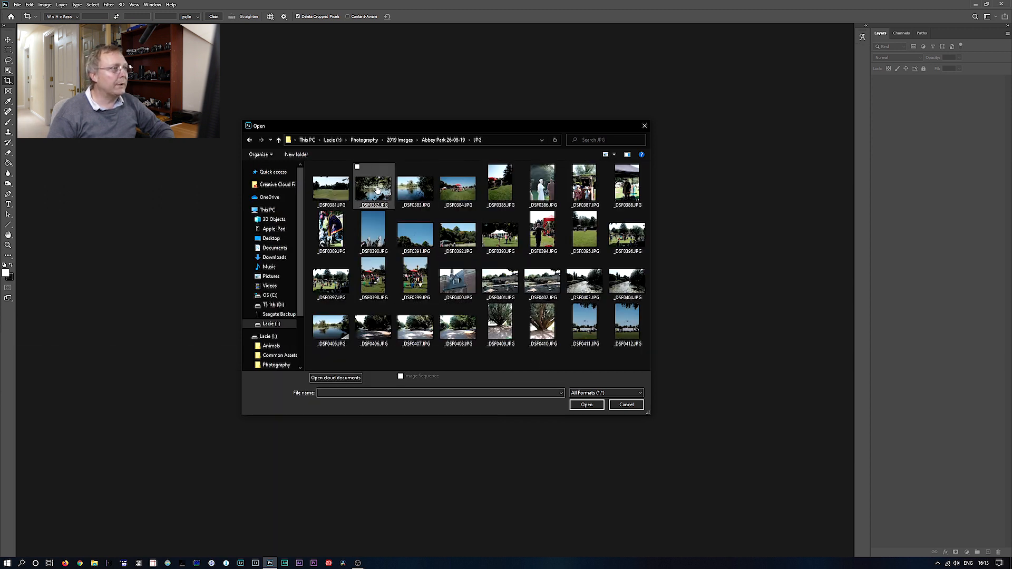
double_click(376, 189)
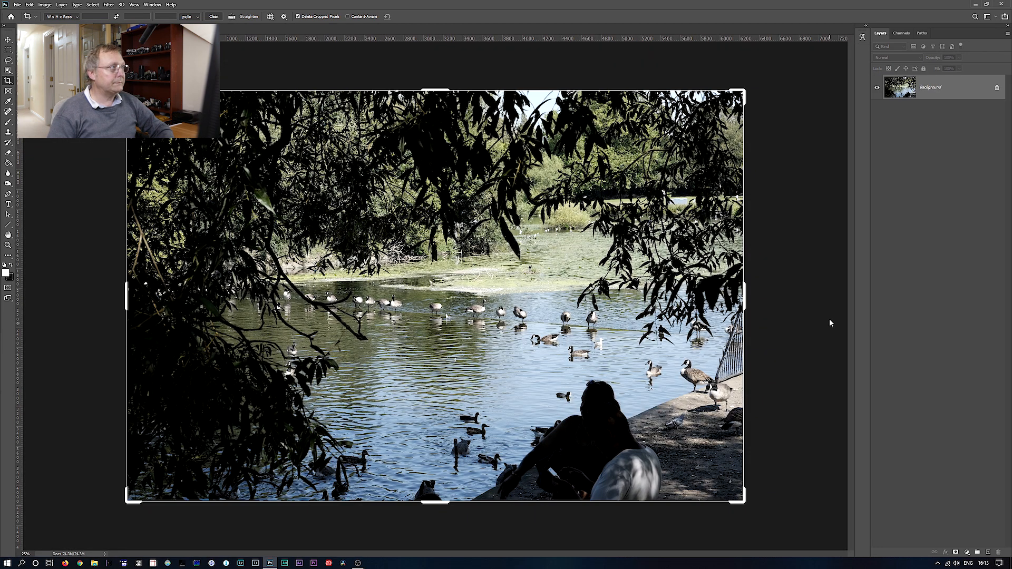
Switch to the Hand tool and open the JPG photo in the Camera Raw Filter
left_click(8, 236)
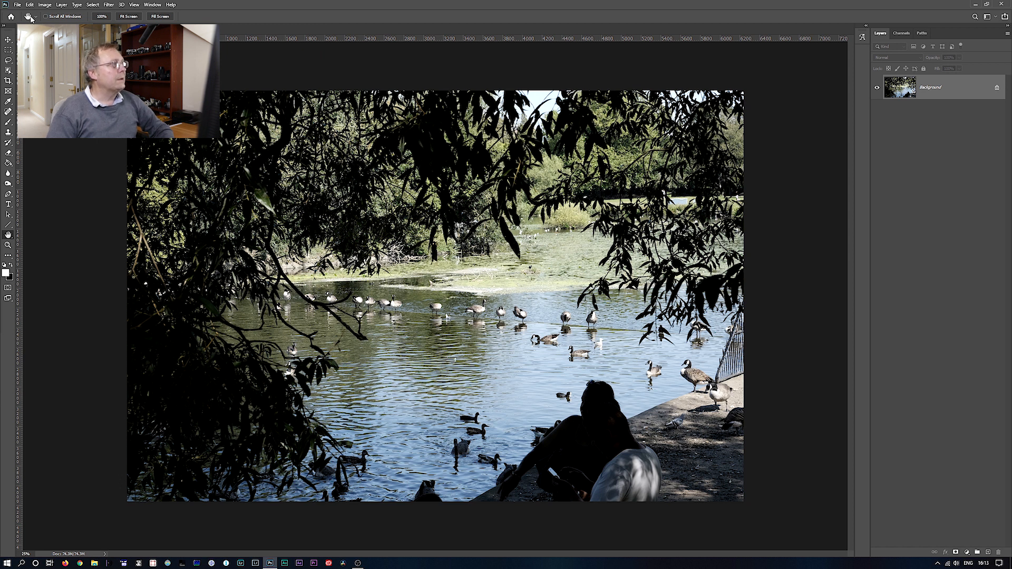
left_click(108, 5)
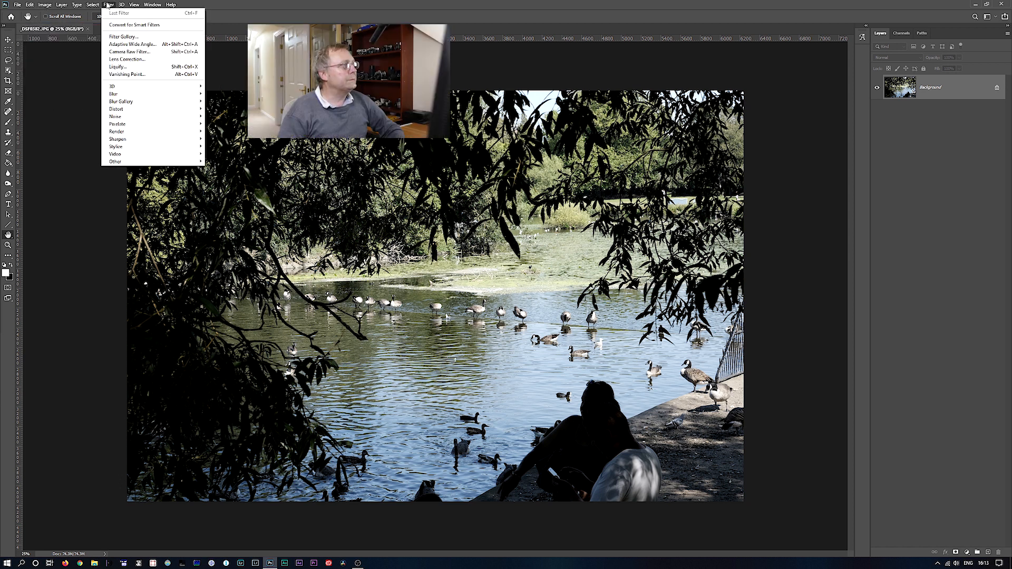
left_click(136, 51)
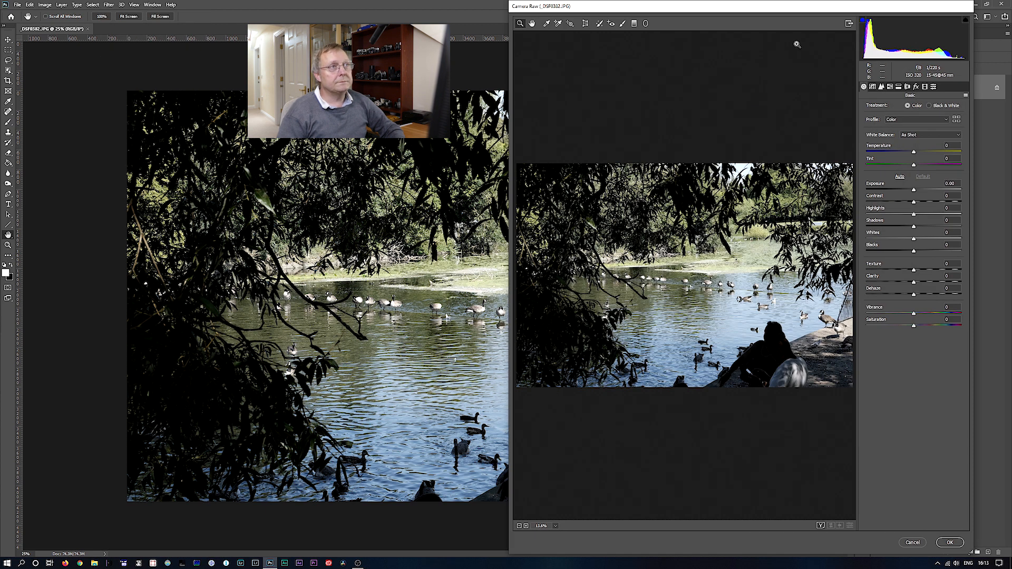
left_click_drag(765, 9, 625, 10)
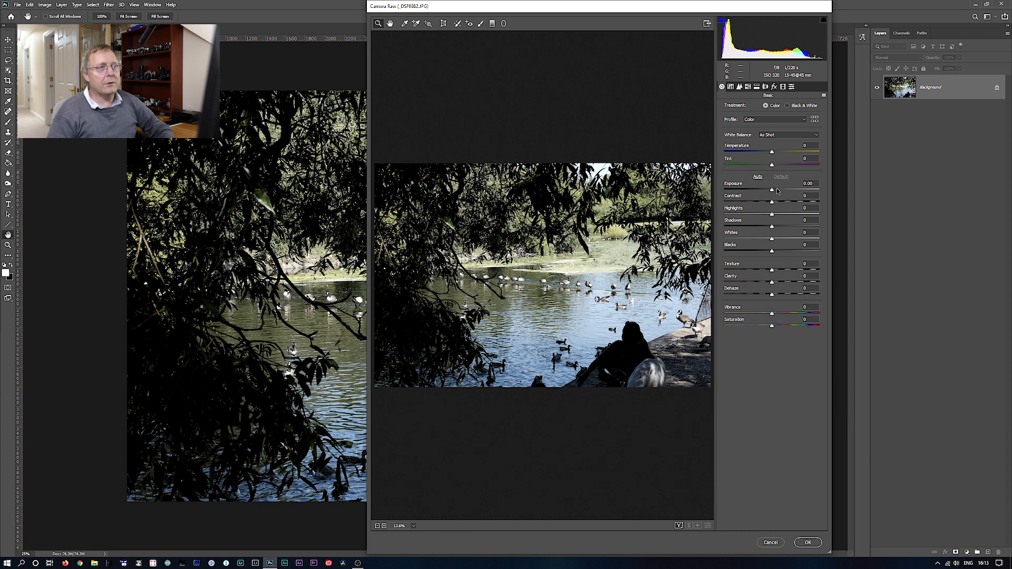
Set the JPG's Exposure to +0.35, Contrast to +23, Shadows to -29, Saturation to +41 and Texture to +17
left_click_drag(773, 194, 761, 222)
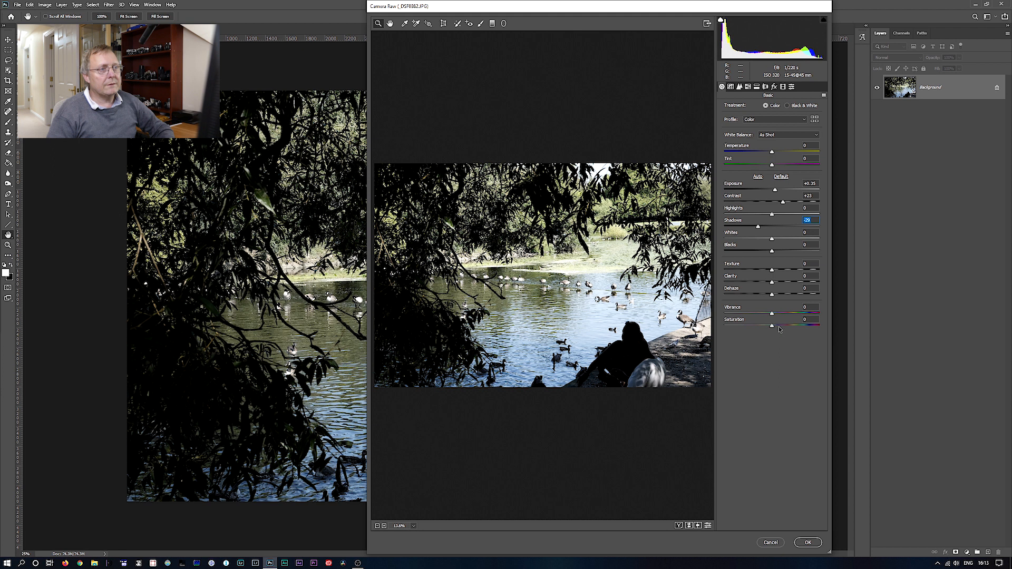
left_click_drag(780, 326, 788, 327)
left_click_drag(771, 270, 778, 272)
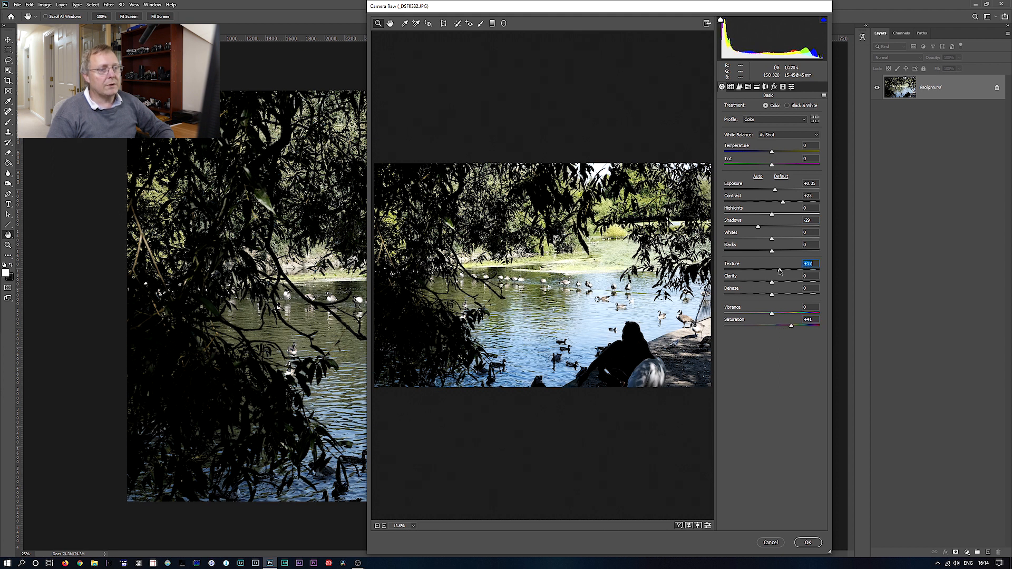
Create a new profile named Test in the User Profiles group from the photo's Basic settings
left_click(791, 86)
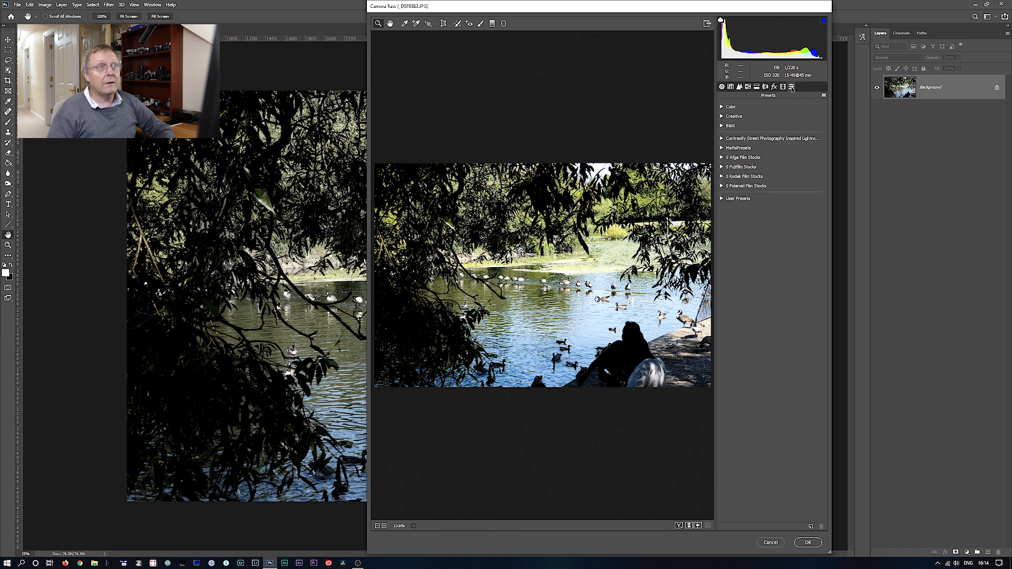
key("alt")
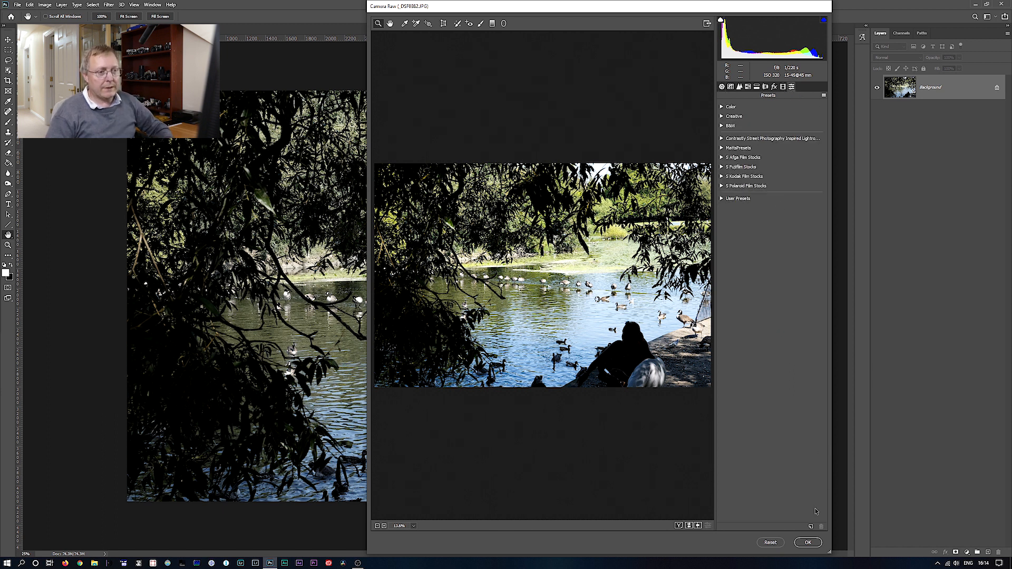
left_click(811, 527, "alt")
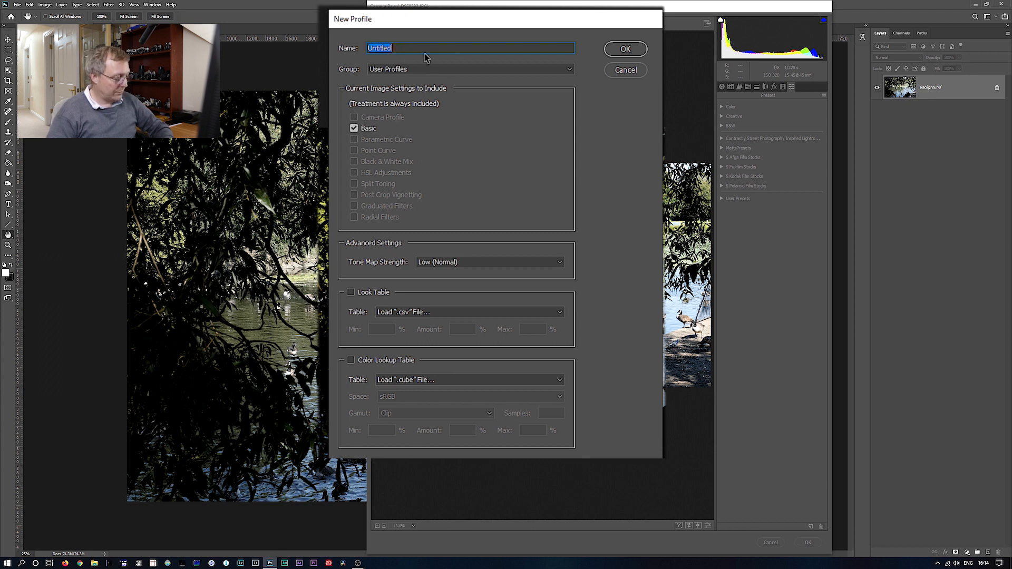
type("Test")
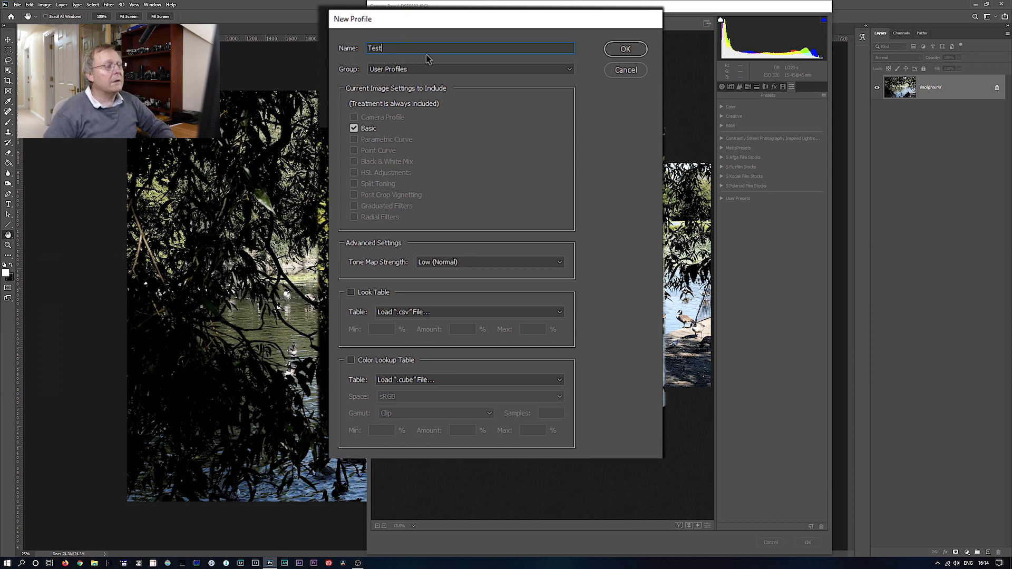
left_click(627, 52)
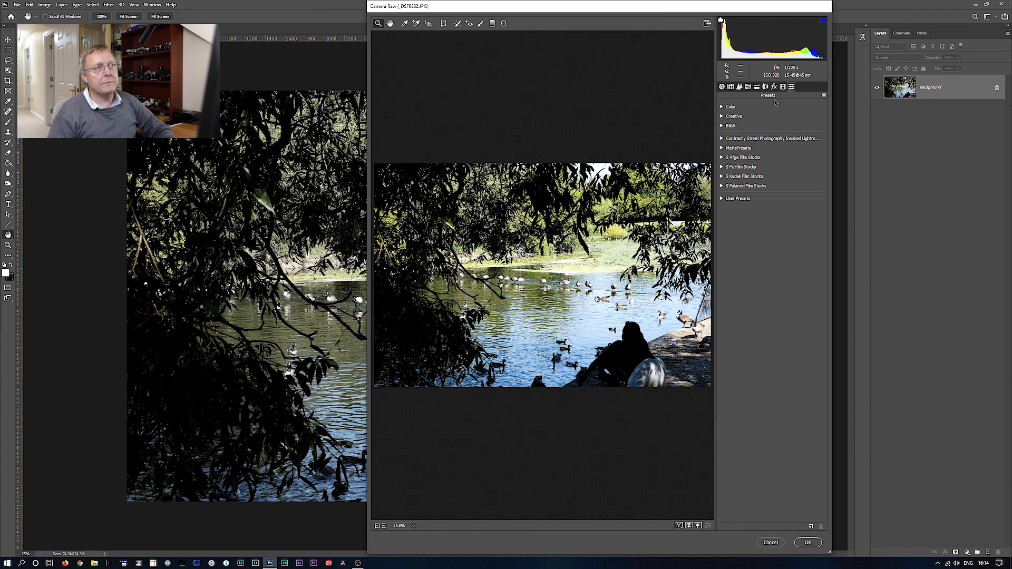
Find the Test profile in the User Profiles group and open its extended rename settings
left_click(722, 86)
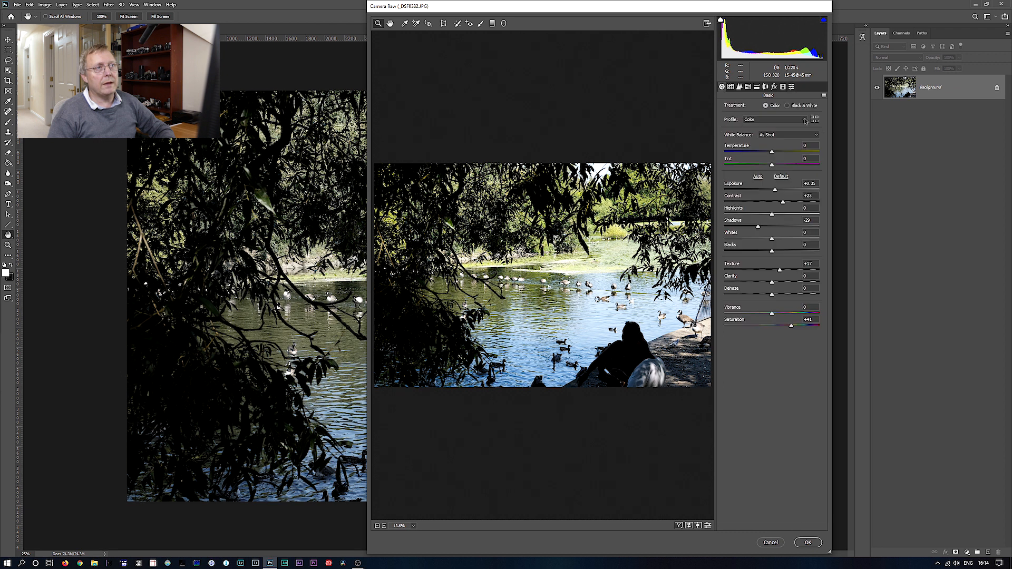
left_click(818, 122)
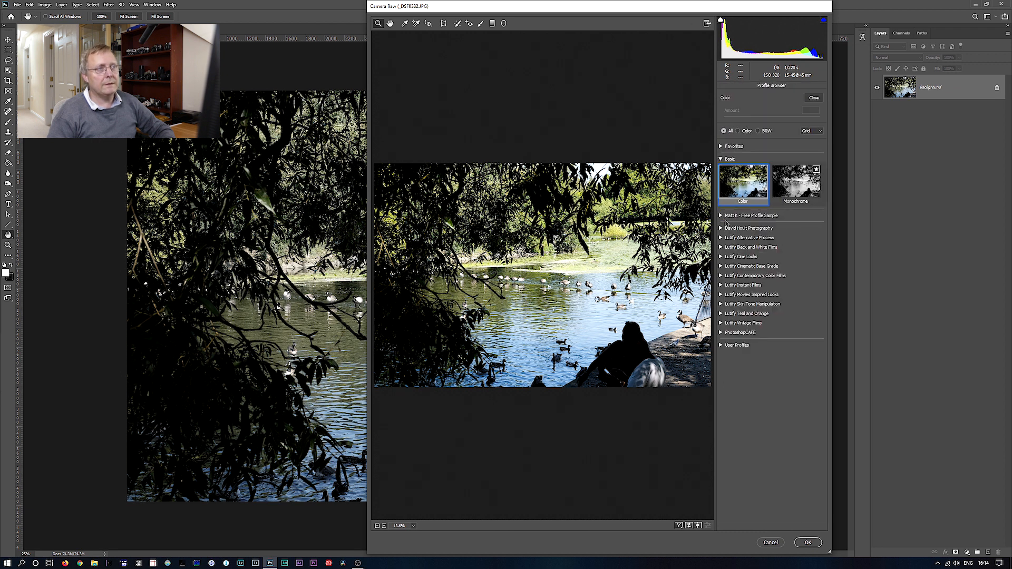
left_click(720, 345)
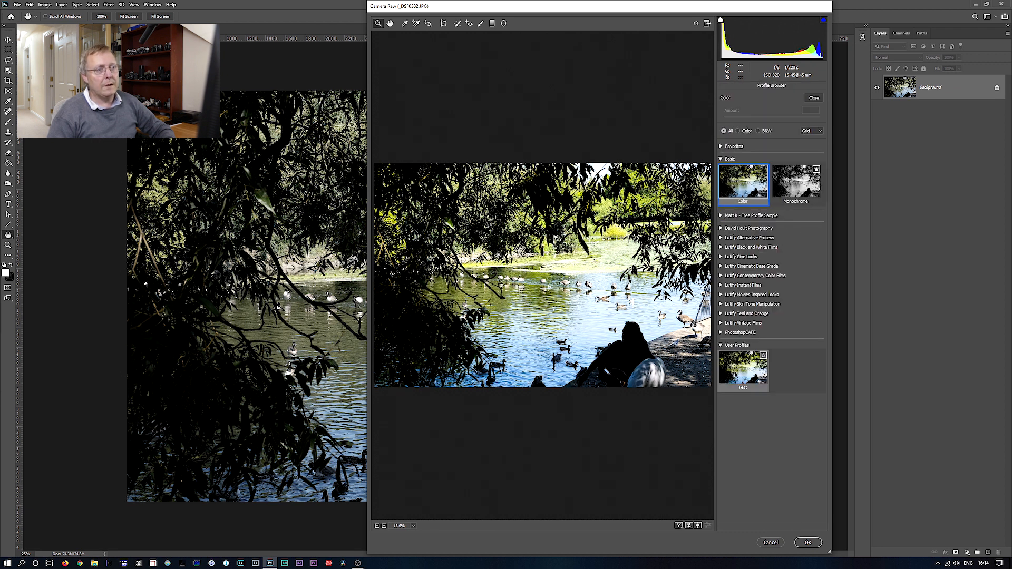
key("alt")
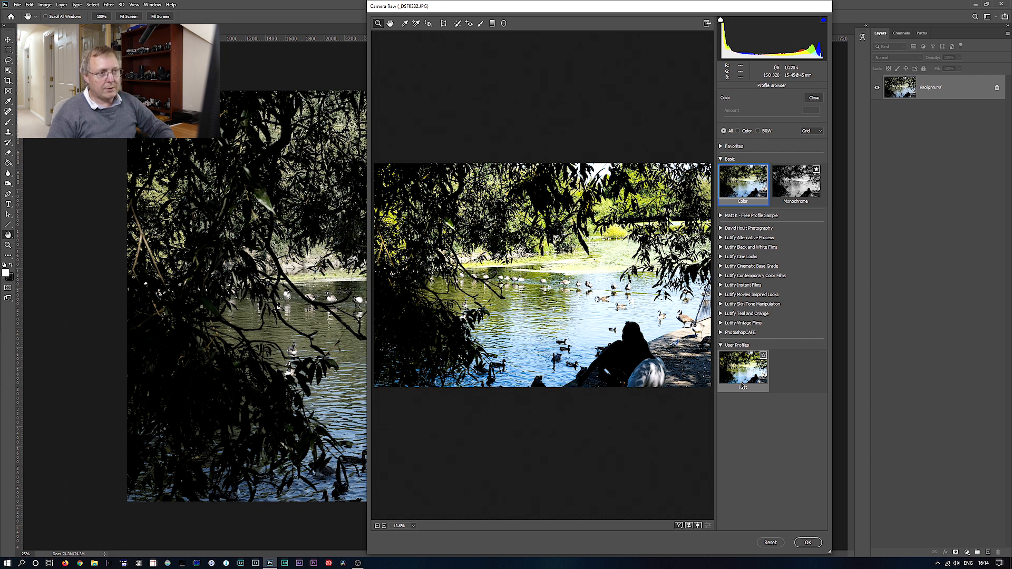
right_click(742, 387)
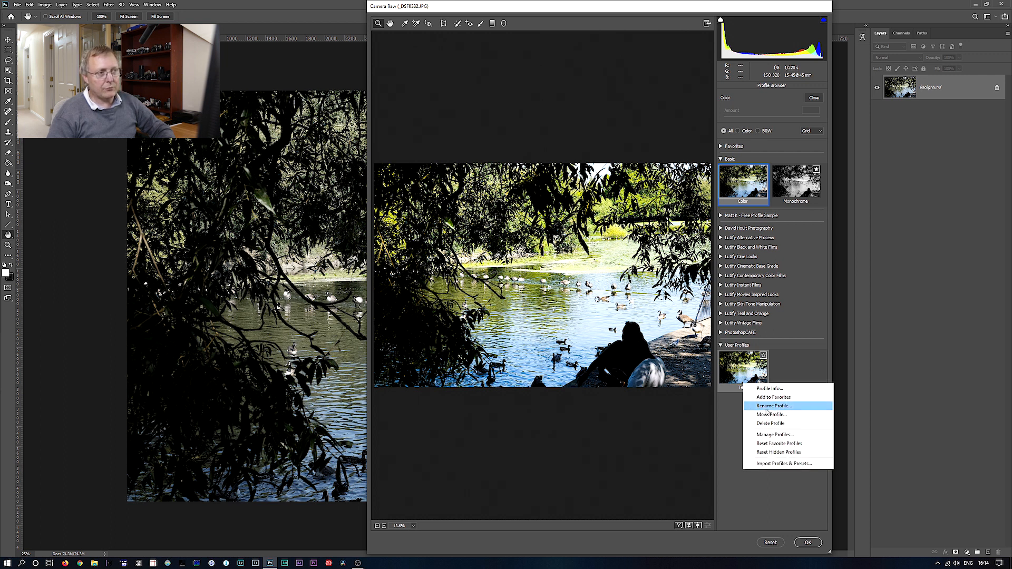
left_click(765, 408)
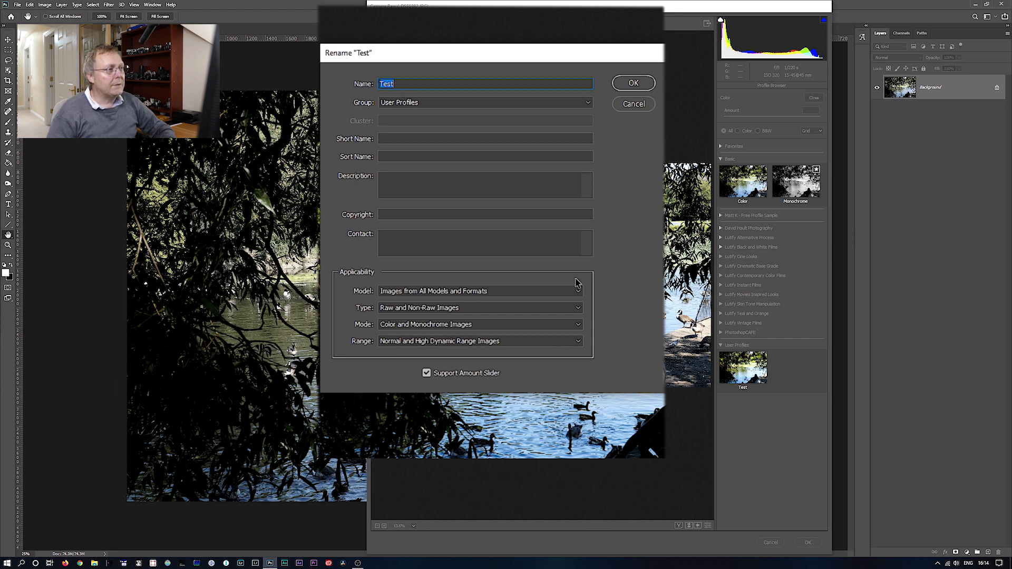
Review the Model, Type and Mode applicability options of the Test profile, keep the existing choices and close the Profile Browser
left_click(527, 294)
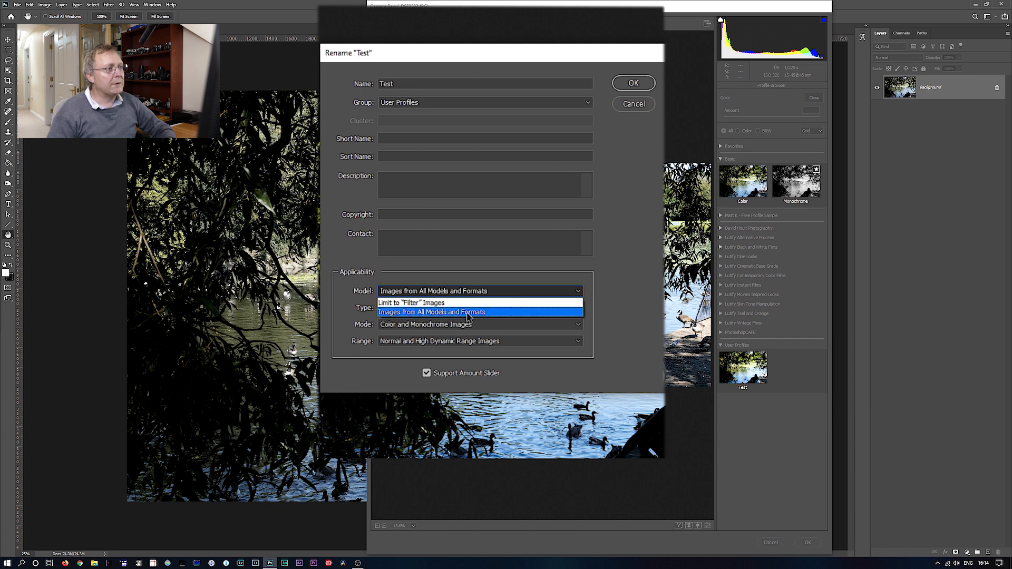
left_click(515, 294)
left_click(424, 309)
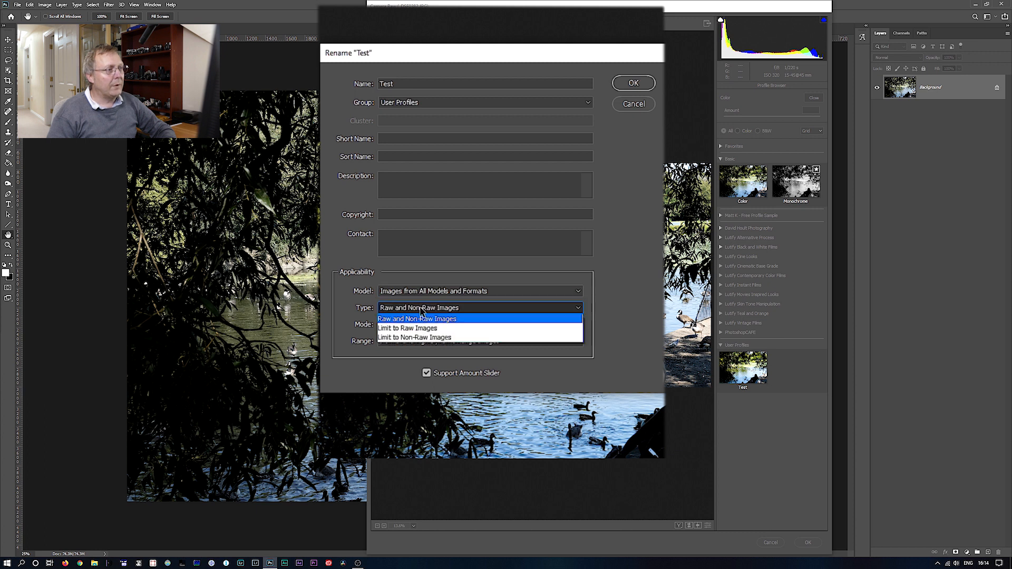
left_click(428, 320)
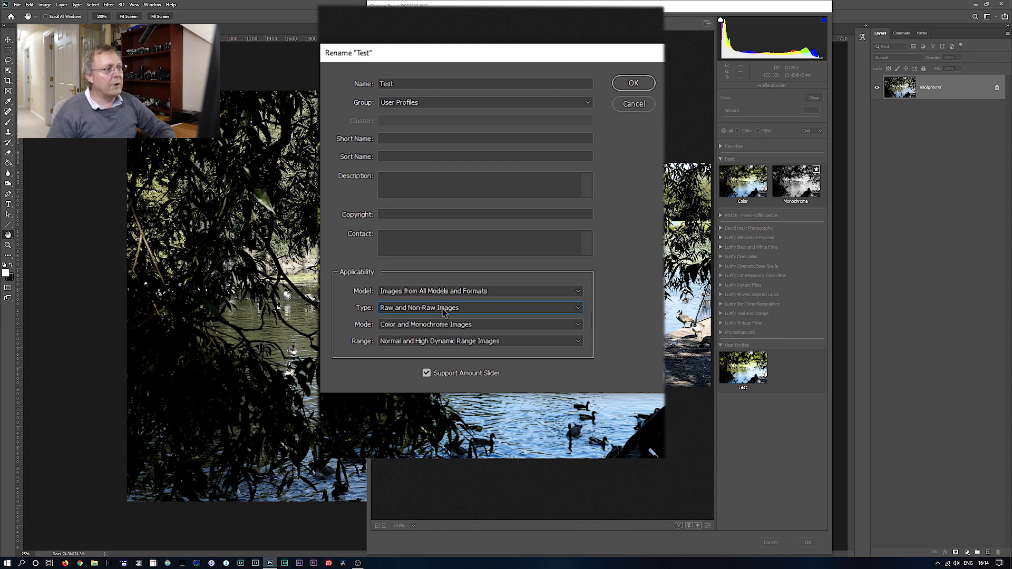
left_click(446, 328)
left_click(446, 333)
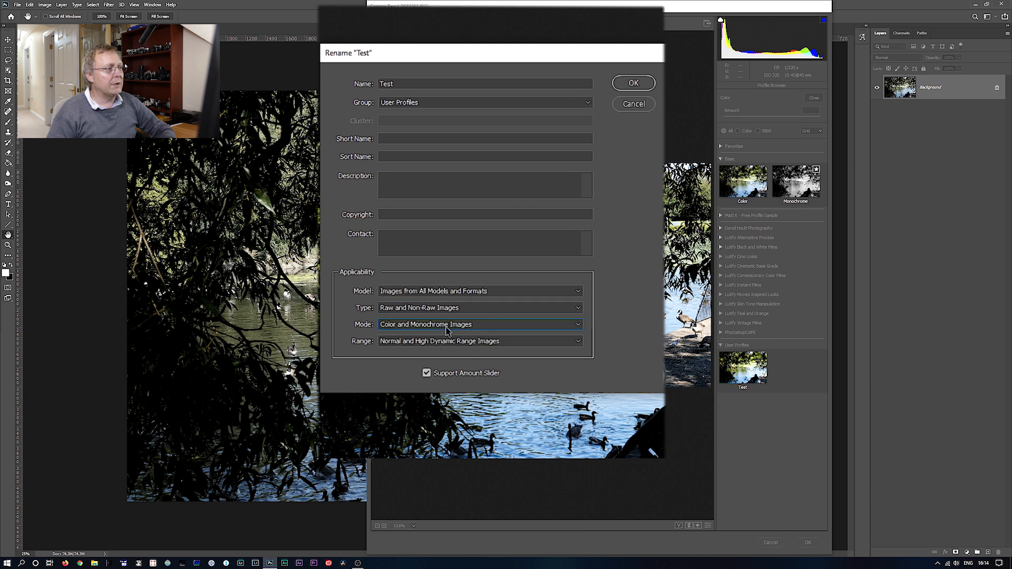
left_click(633, 83)
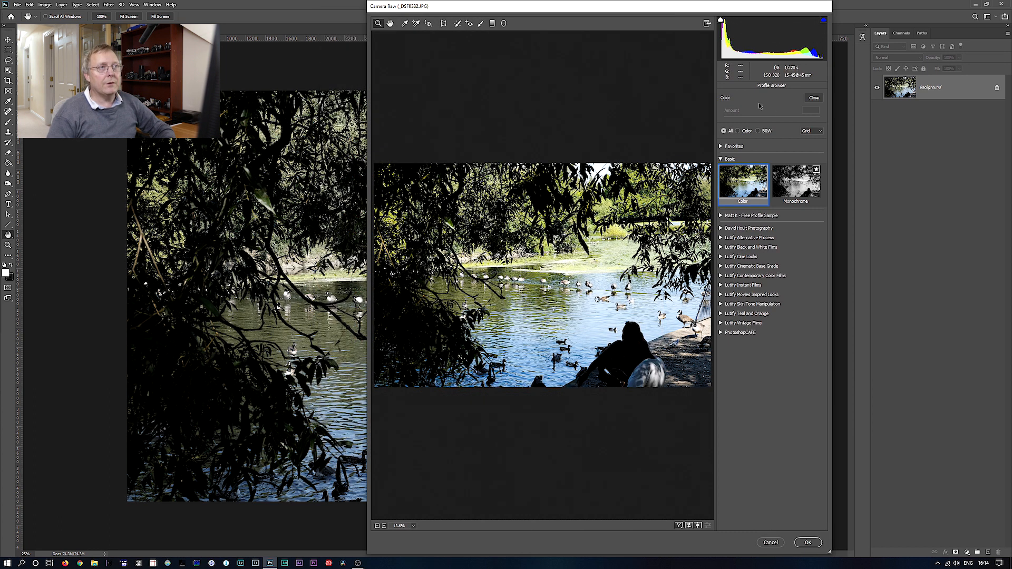
left_click(813, 98)
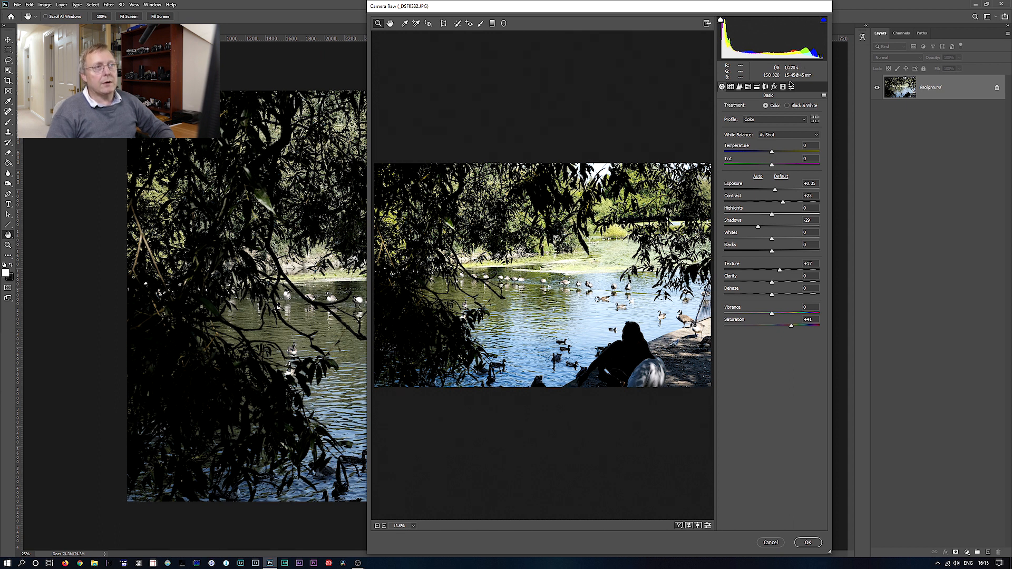
Reset all Camera Raw adjustments on the JPG and look through its list of available profiles
key("alt")
left_click(770, 543, "alt")
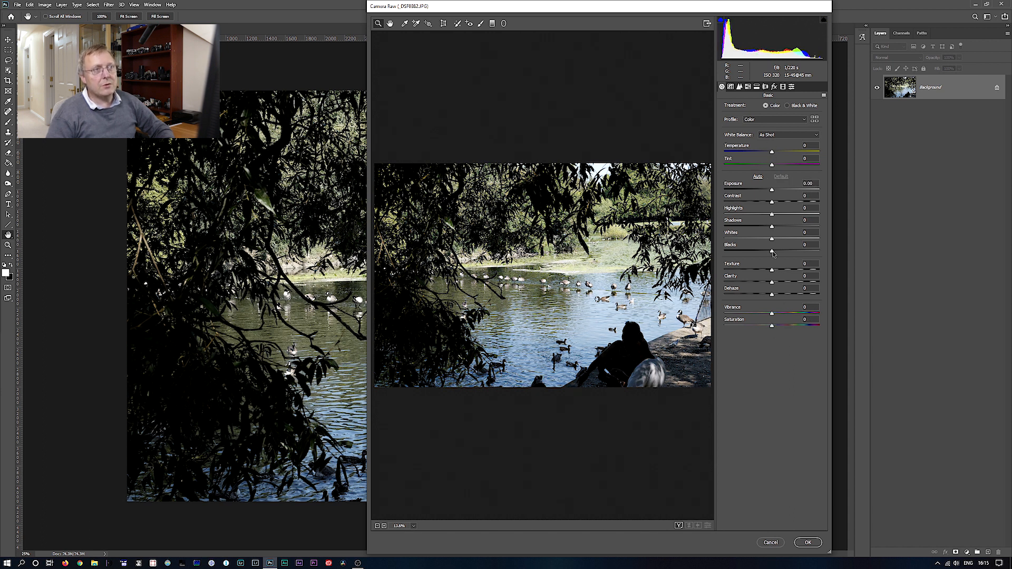
left_click(779, 123)
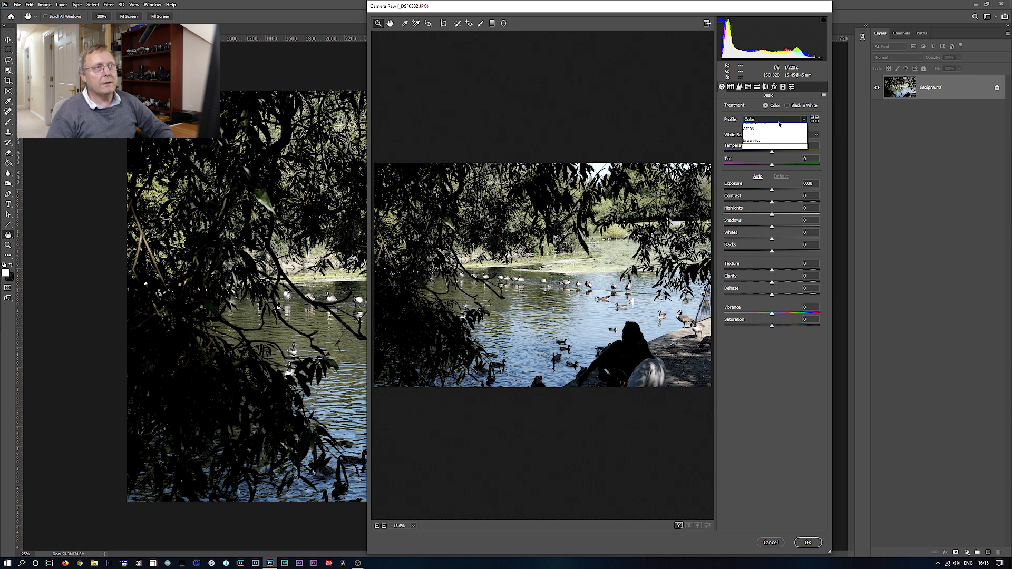
left_click(778, 123)
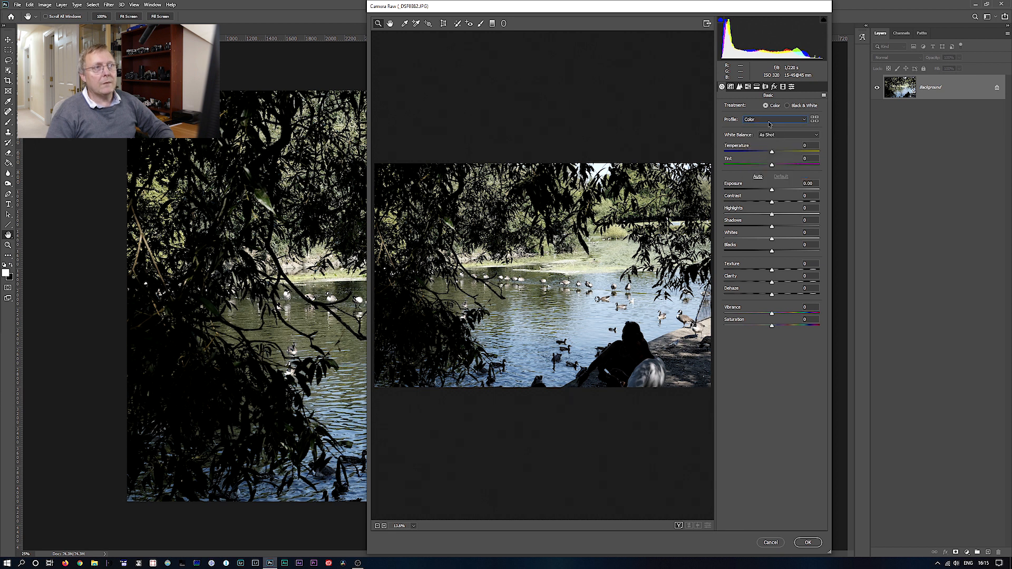
left_click(780, 123)
left_click(780, 123)
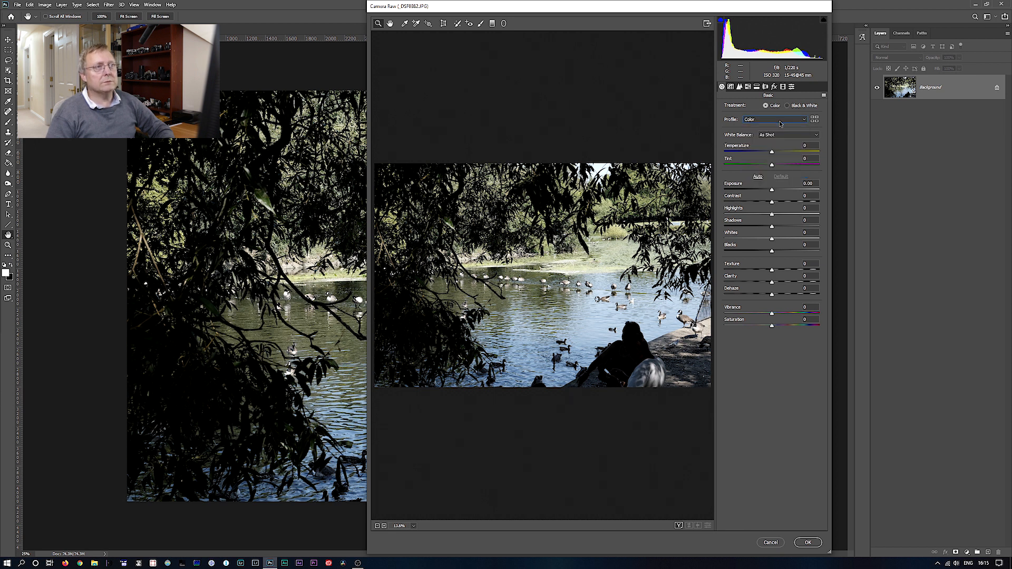
left_click(780, 124)
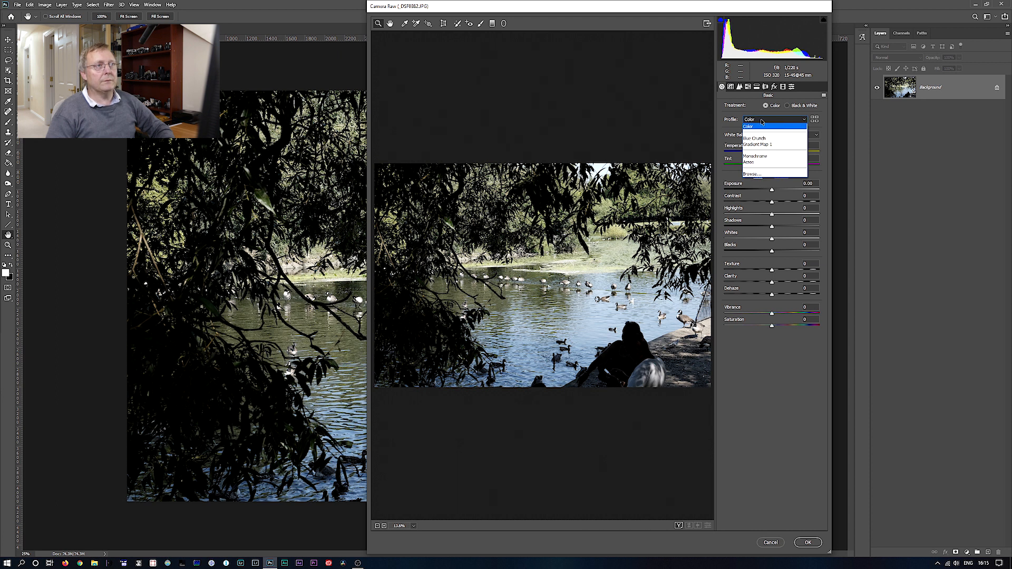
left_click(761, 121)
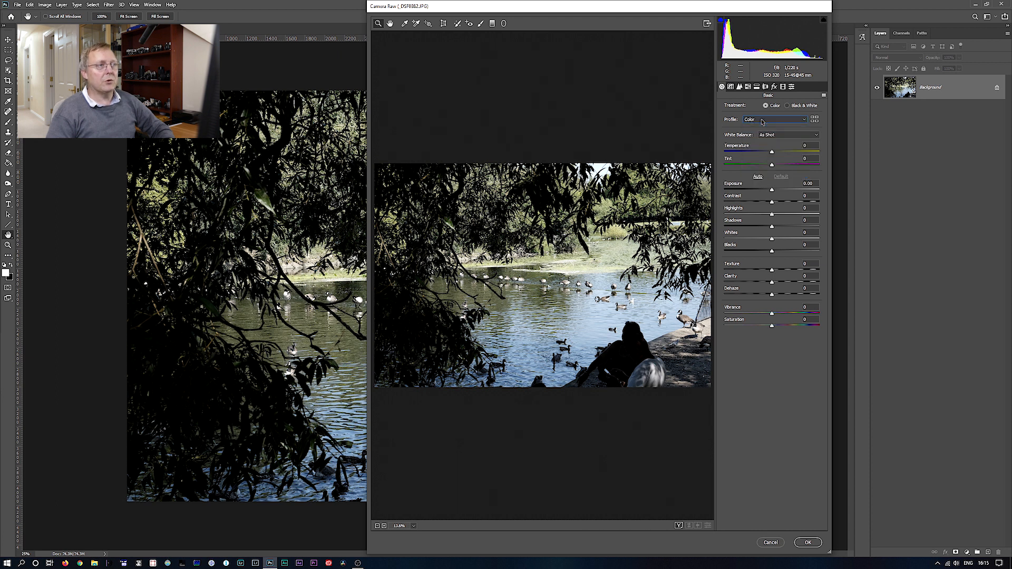
Start a new Camera Raw profile from the presets area and name it LUT in the User Profiles group
left_click(791, 86)
key("alt")
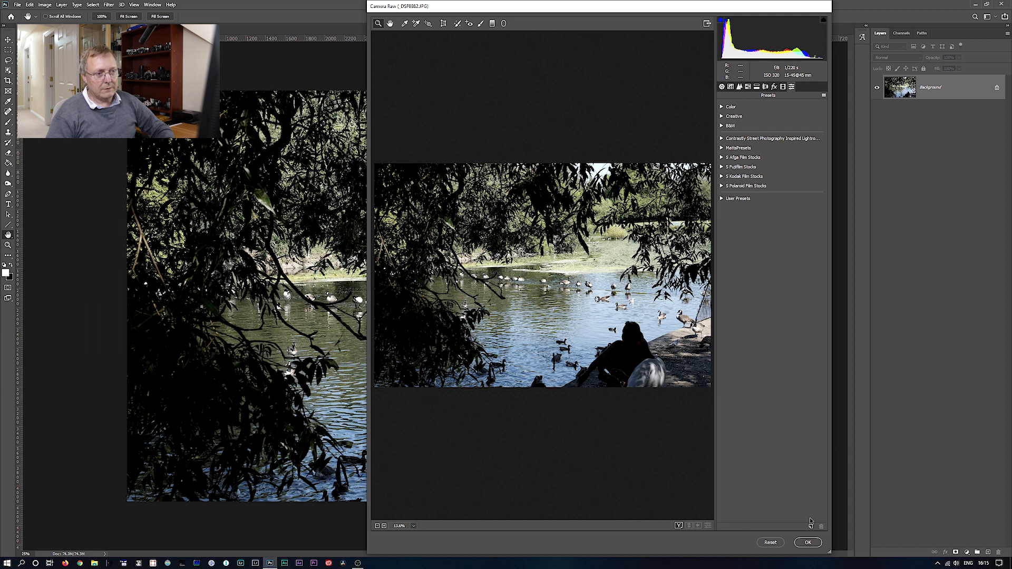
left_click(810, 528, "alt")
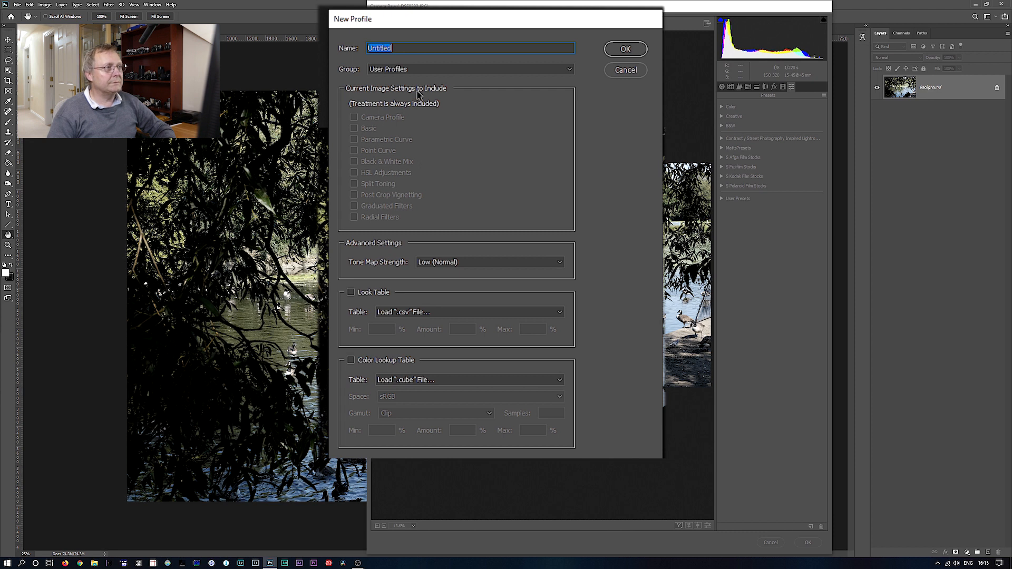
type("LUT")
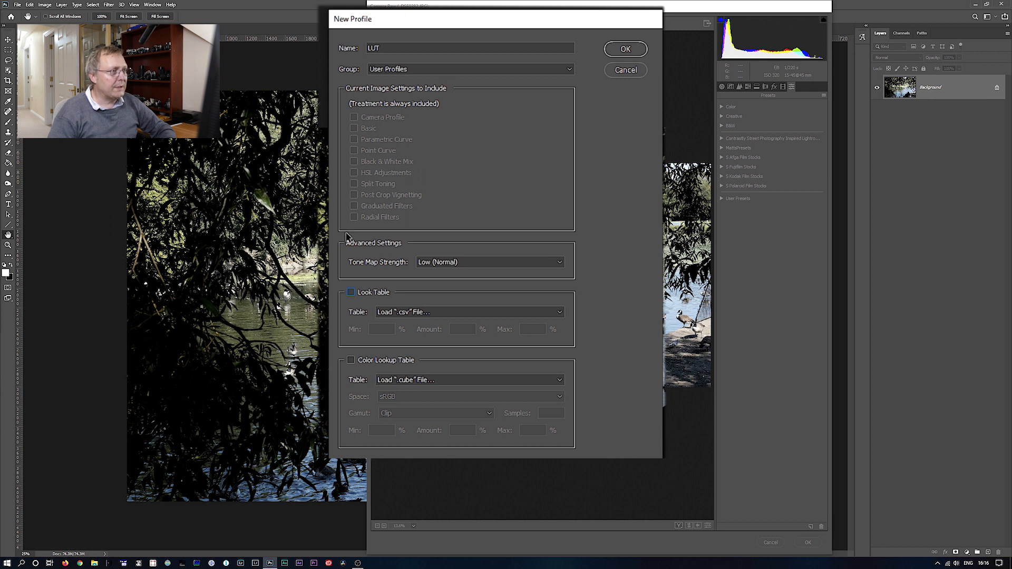
Enable the Color Lookup Table and load the XT30 FLog-to-ETERNA cube file from the LUT Pack's X-T30 folder in Common Assets
left_click(352, 362)
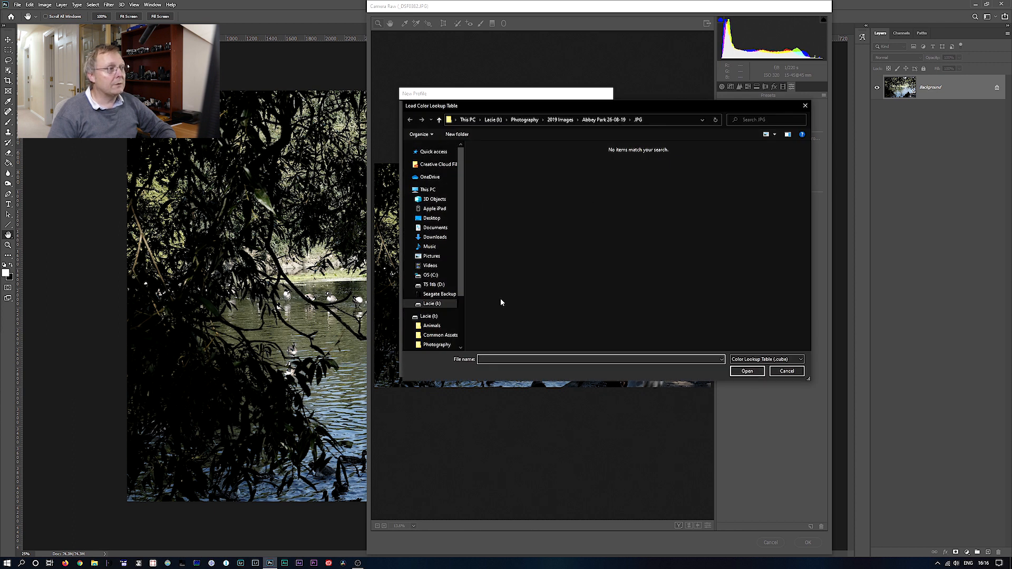
left_click_drag(462, 264, 462, 287)
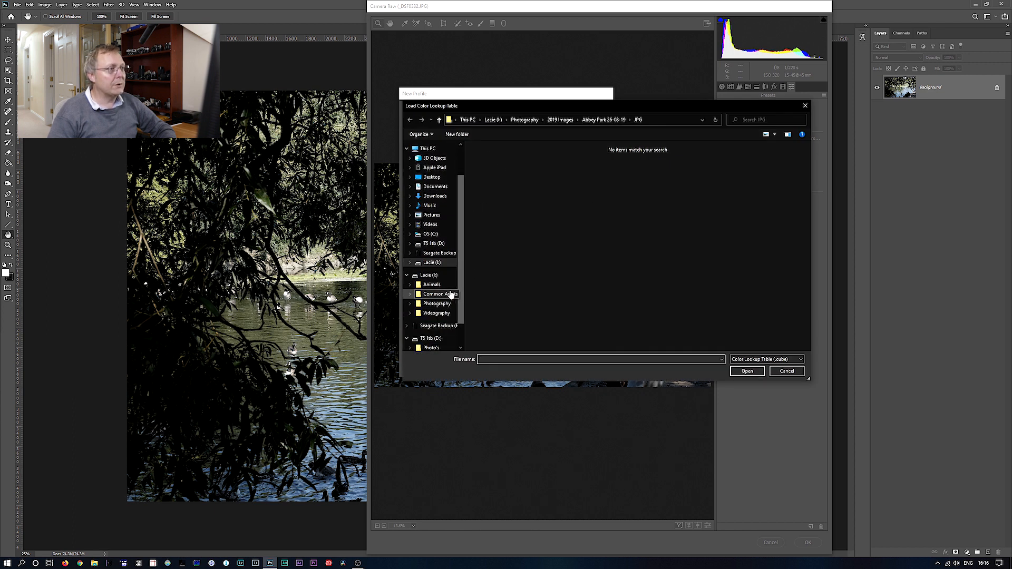
left_click(448, 294)
double_click(491, 207)
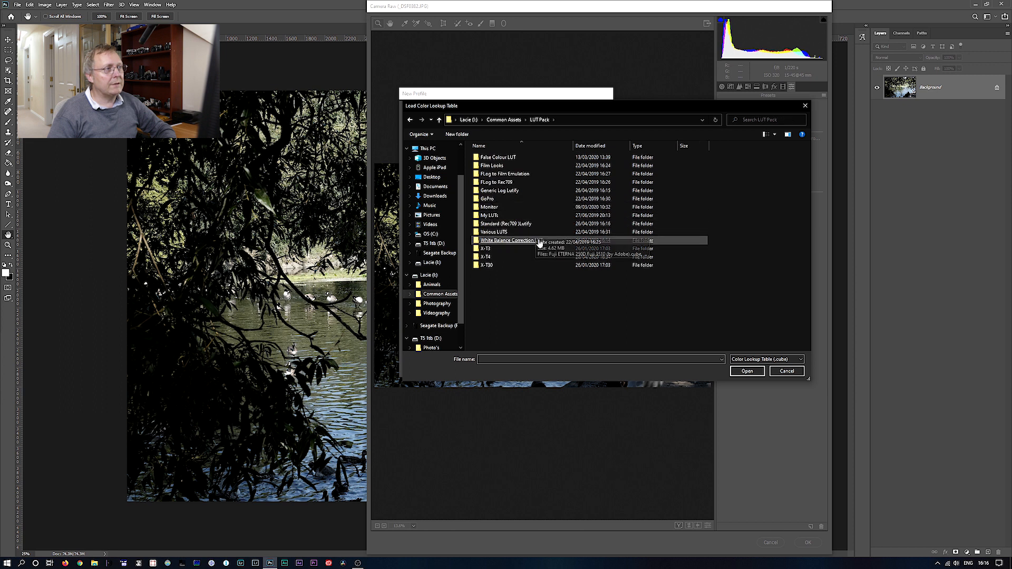
double_click(493, 266)
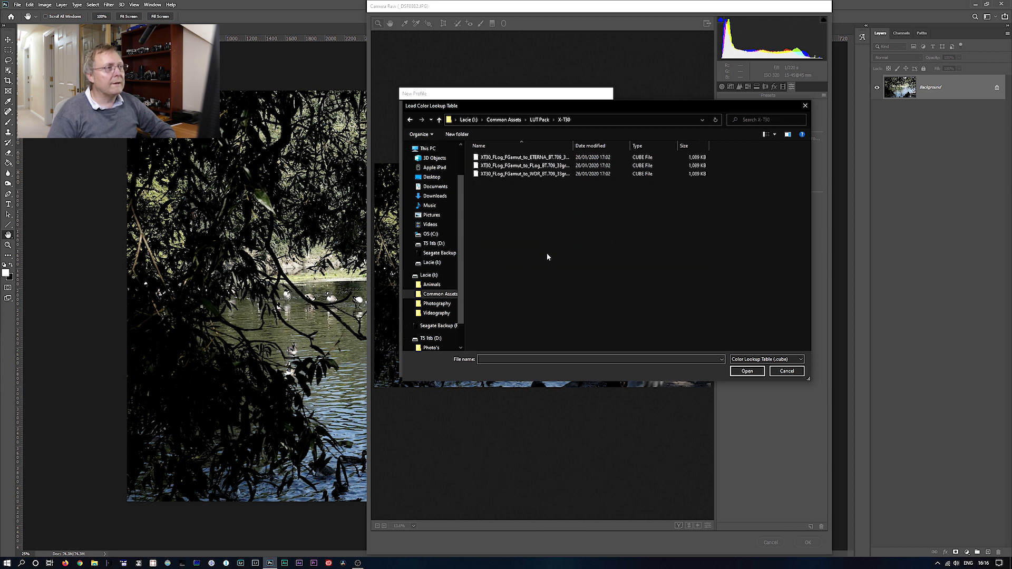
double_click(526, 158)
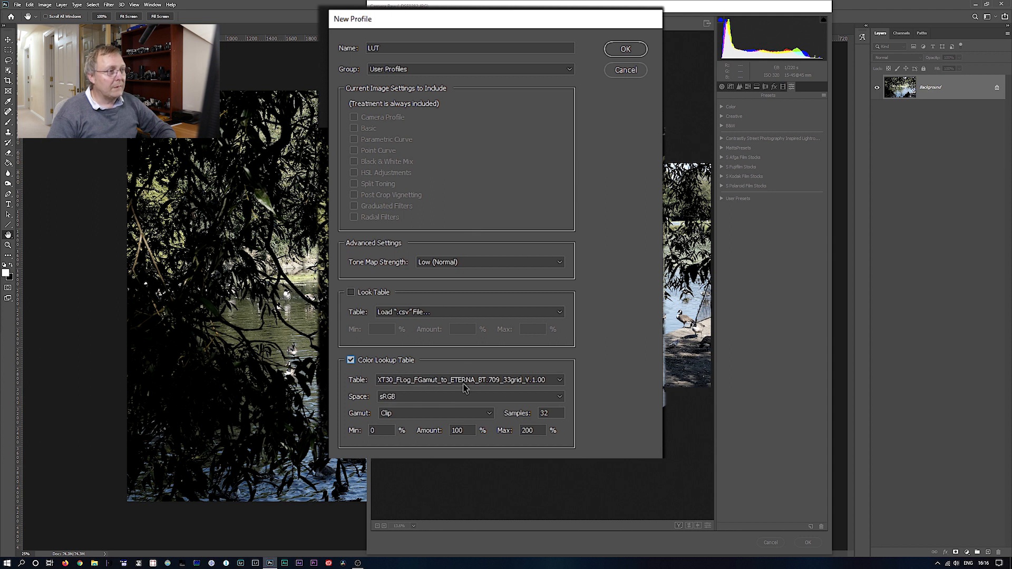
Review the lookup table's Space and Gamut options, keep sRGB and Clip, and create the profile
left_click(541, 396)
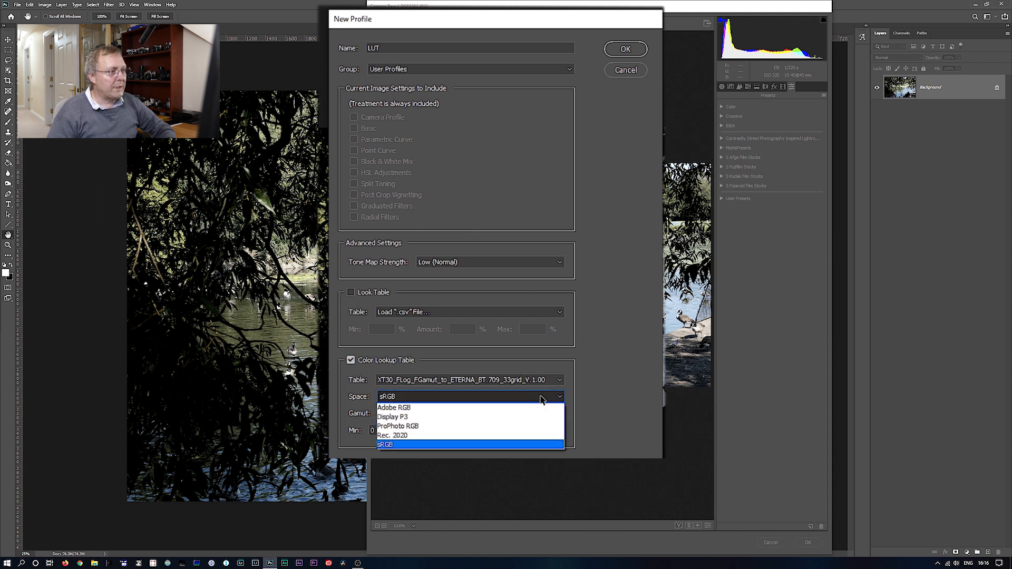
left_click(420, 399)
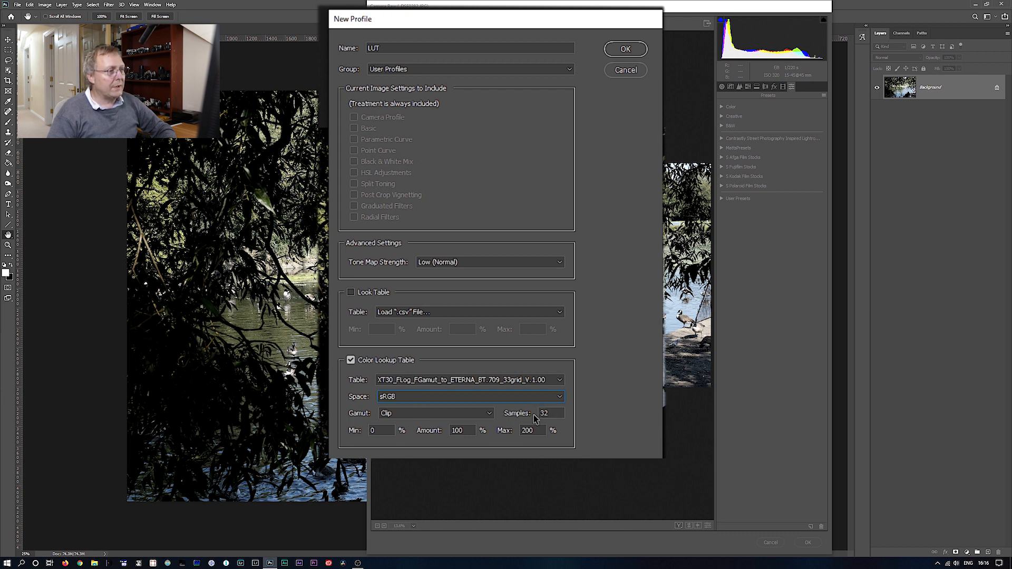
left_click(411, 417)
left_click(411, 416)
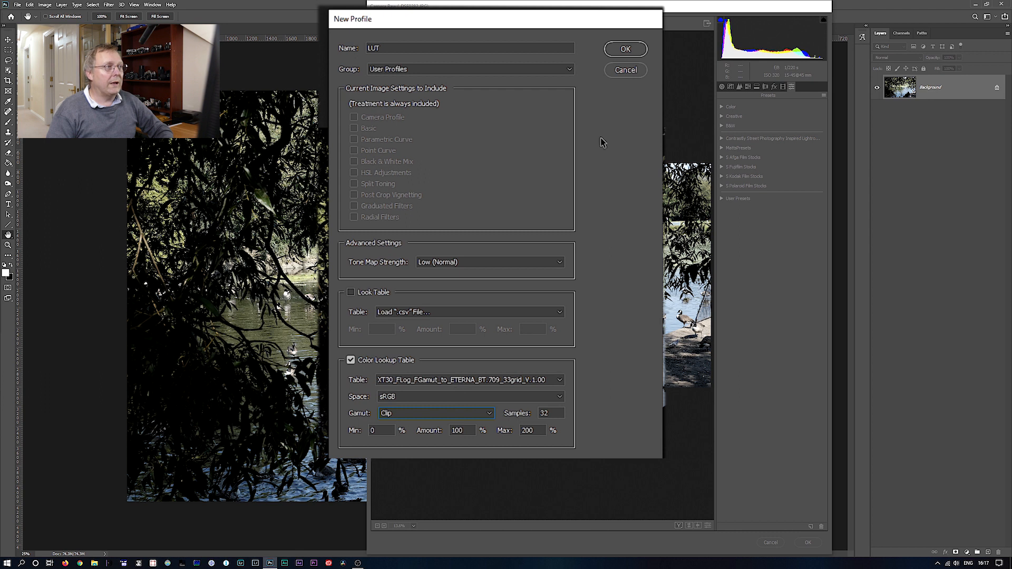
left_click(625, 48)
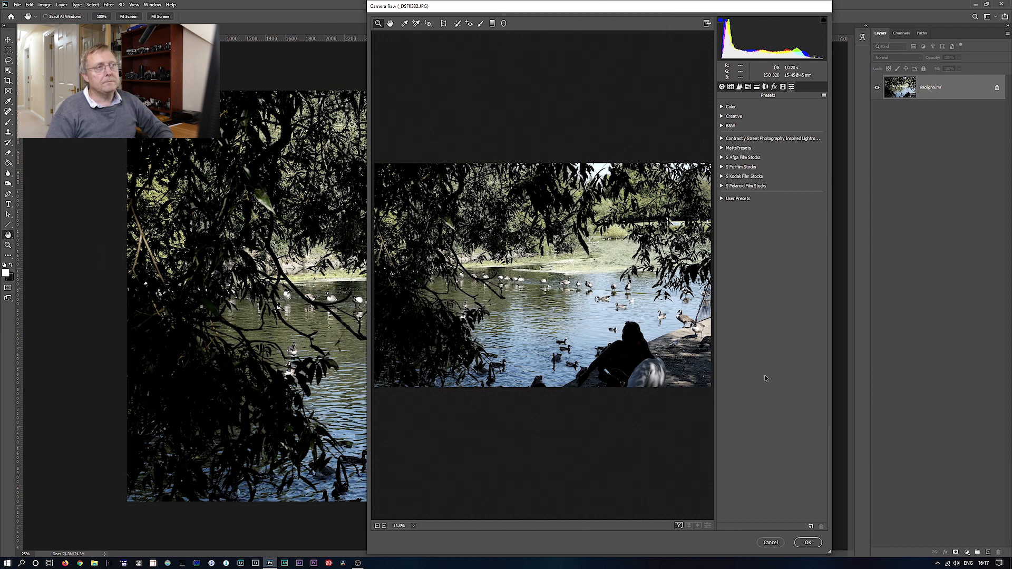
Apply the LUT profile from the User Profiles group to the JPG
left_click(791, 86)
left_click(814, 120)
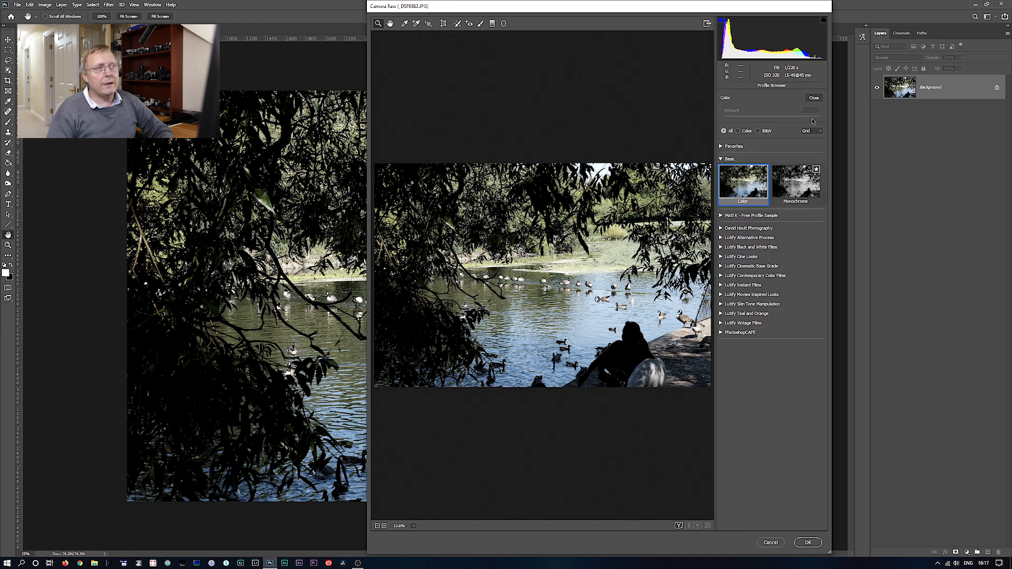
left_click(720, 345)
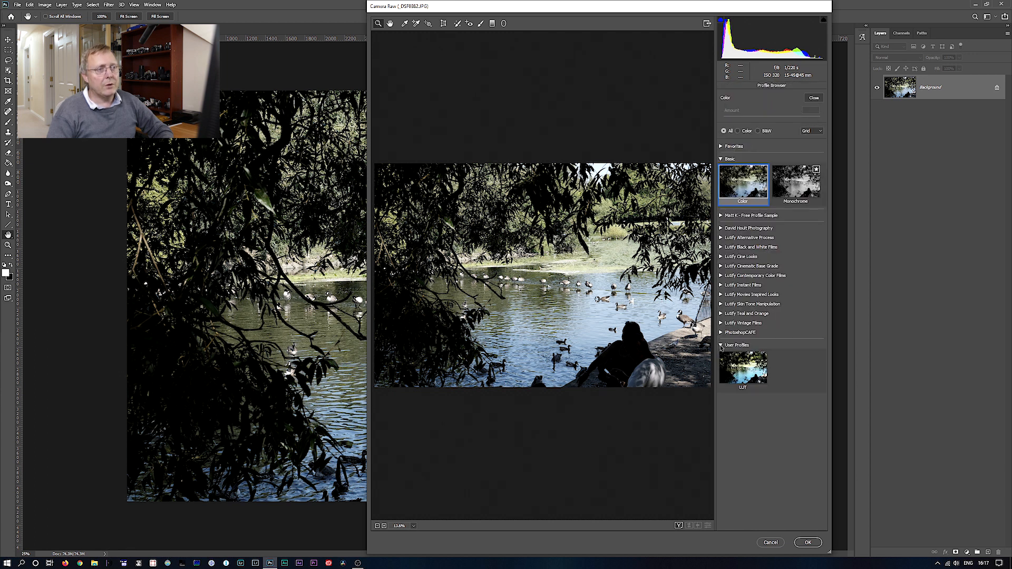
left_click(743, 371)
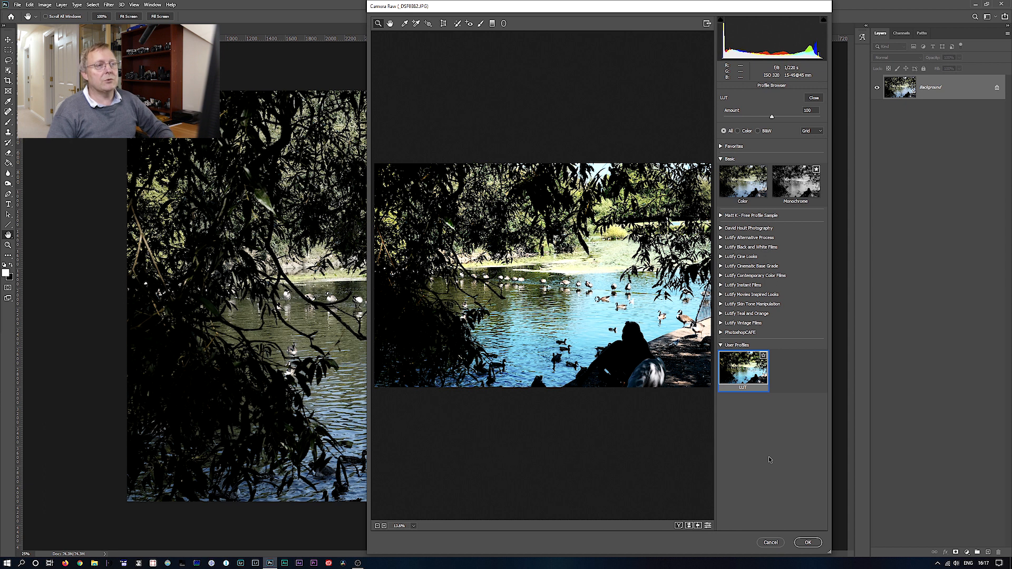
Review the LUT profile's extended rename settings and Model applicability options without changing anything
right_click(742, 389, "alt")
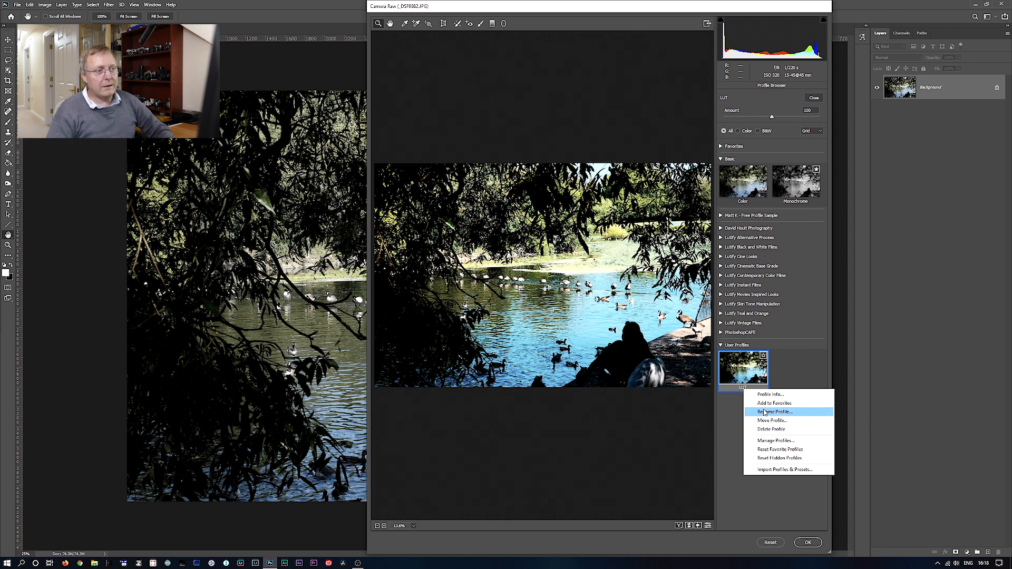
left_click(764, 412)
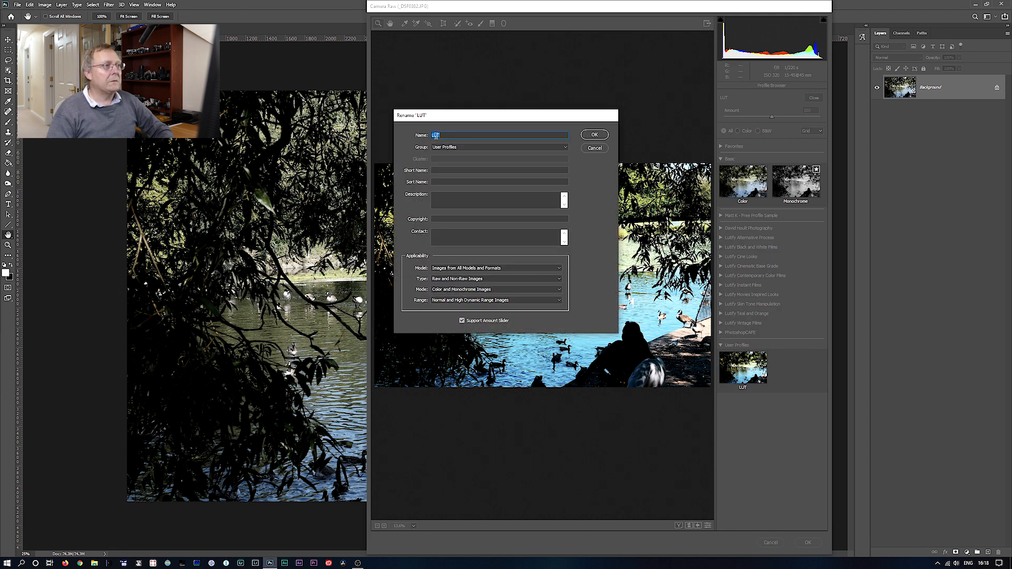
left_click(524, 269)
left_click(525, 269)
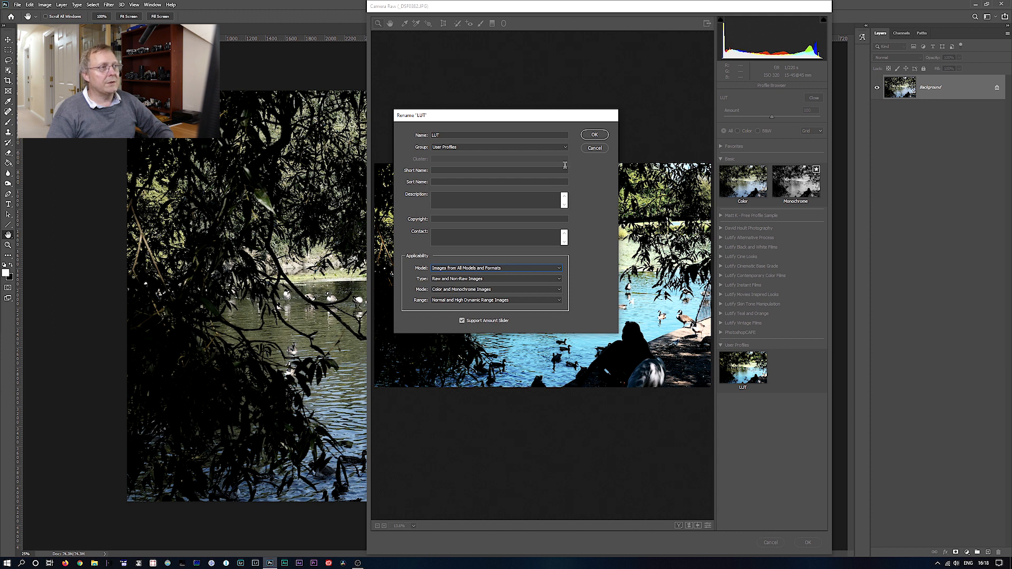
left_click(594, 148)
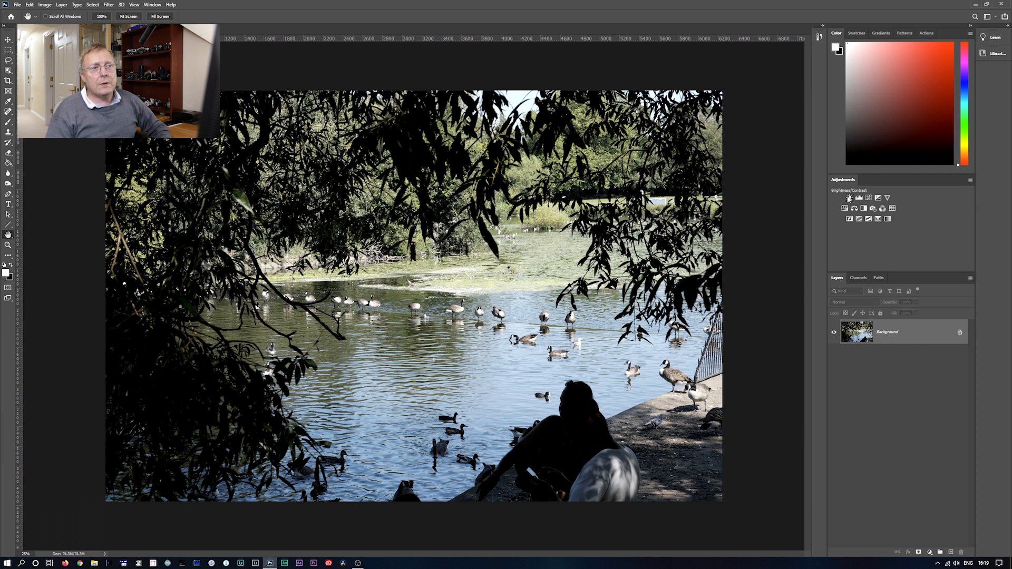
Add a Brightness/Contrast adjustment layer with slightly raised brightness and contrast, and a Levels adjustment layer above it
left_click(849, 198)
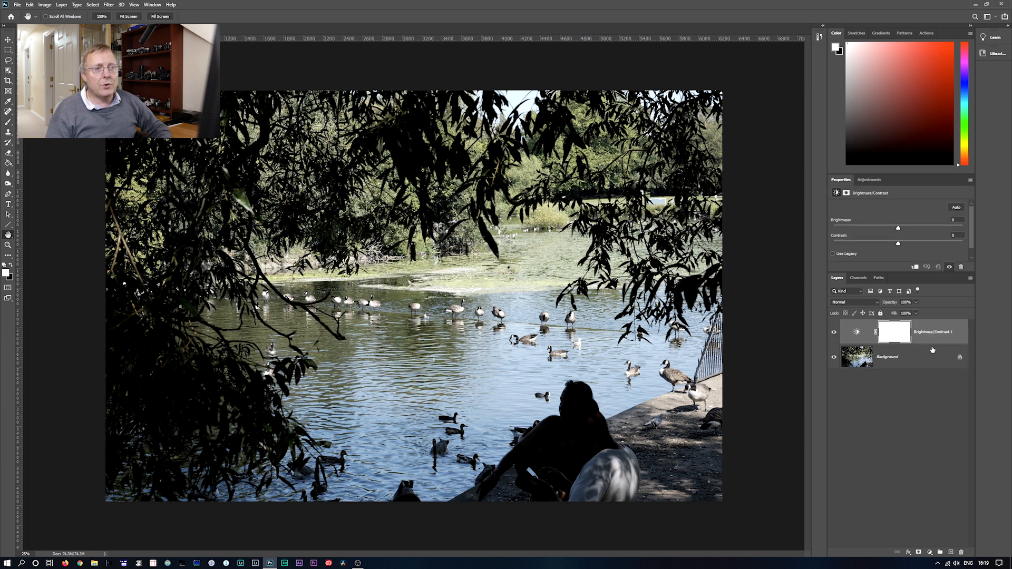
left_click_drag(898, 228, 903, 231)
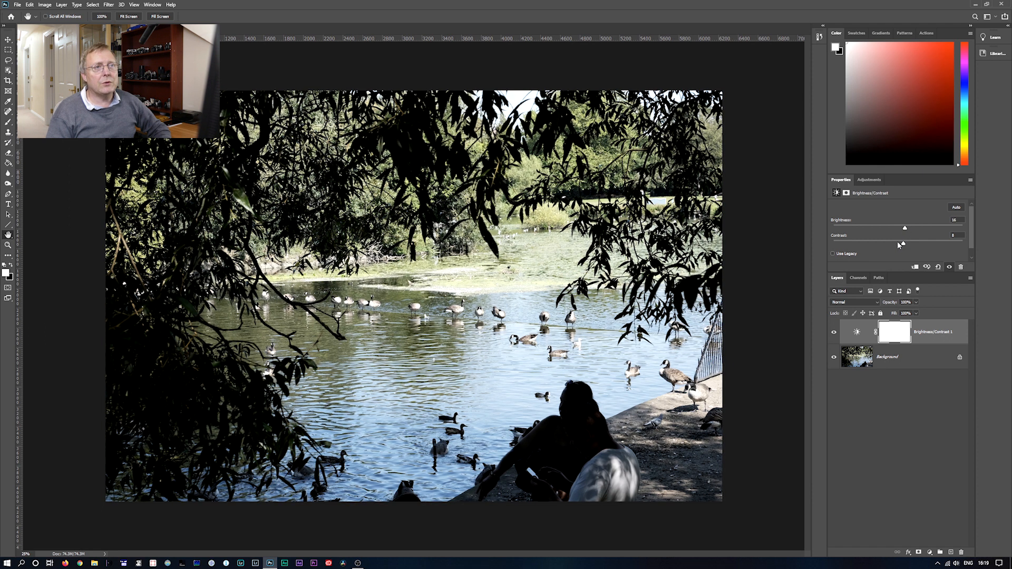
left_click(869, 179)
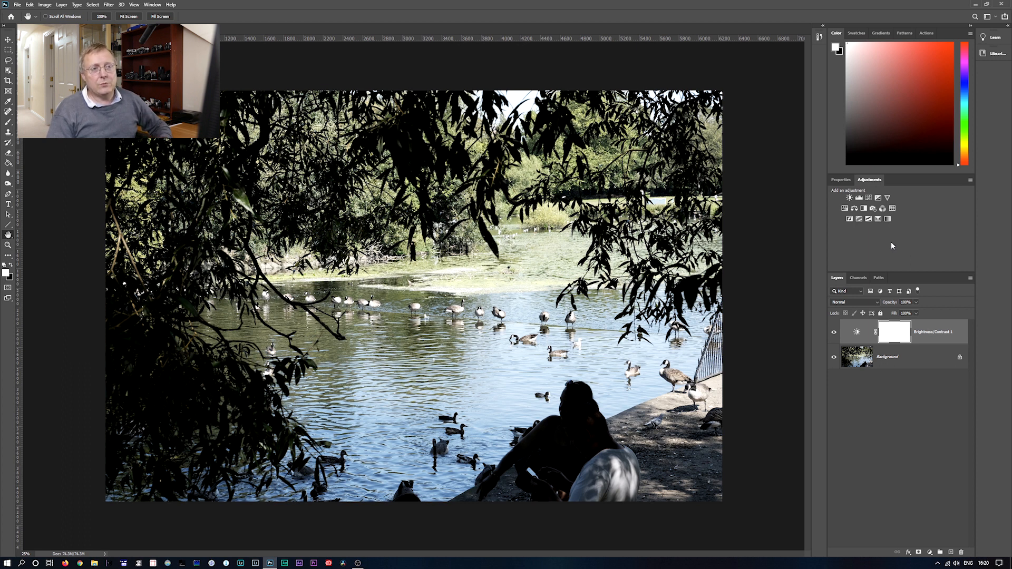
left_click(859, 198)
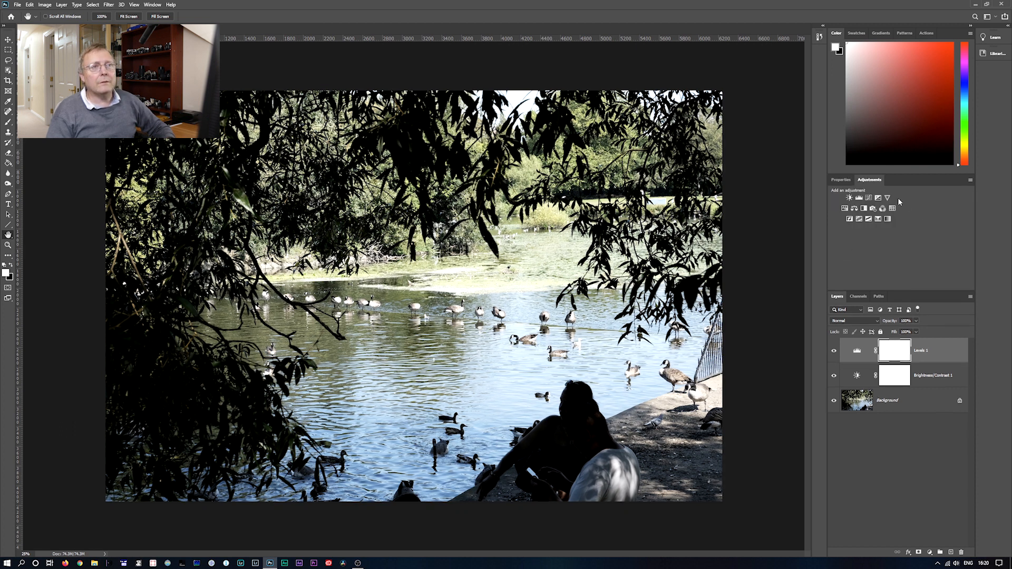
Add a Hue/Saturation adjustment layer with Hue at -22 and Saturation at +24
left_click(844, 208)
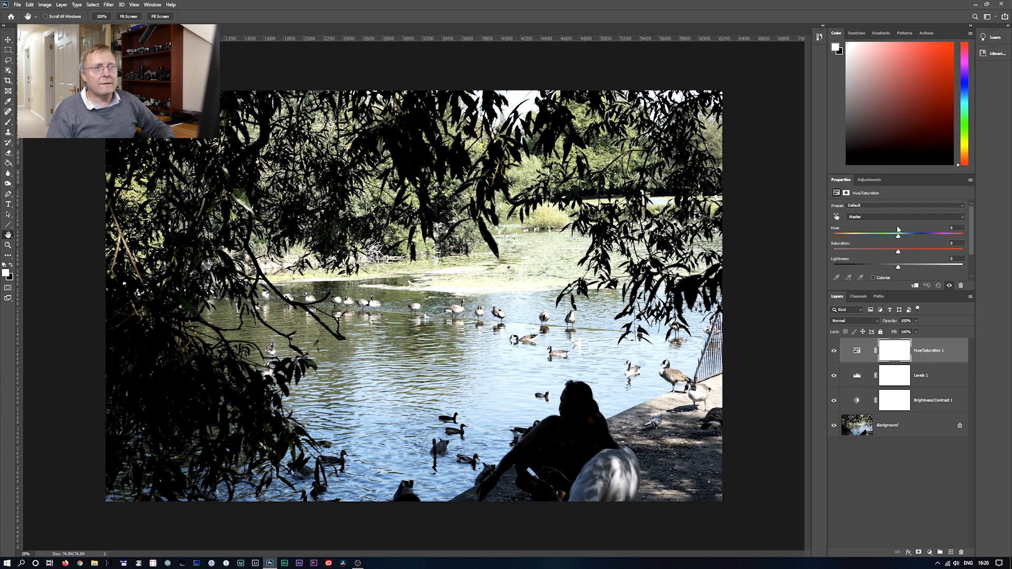
left_click_drag(897, 237, 883, 237)
left_click_drag(898, 251, 913, 252)
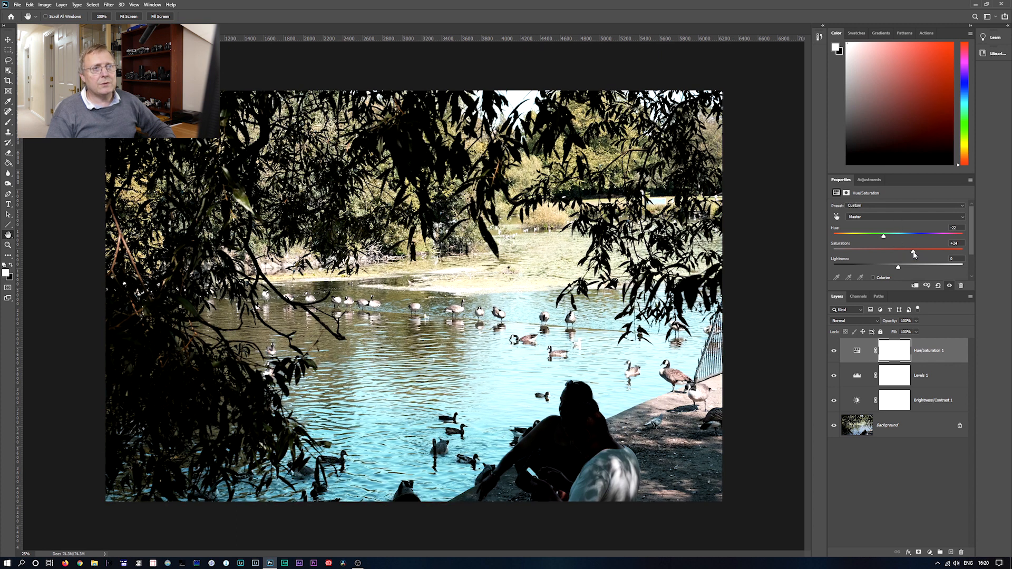
Add a Photo Filter adjustment layer using Warming Filter (85) at 25% density
left_click(871, 179)
left_click(882, 211)
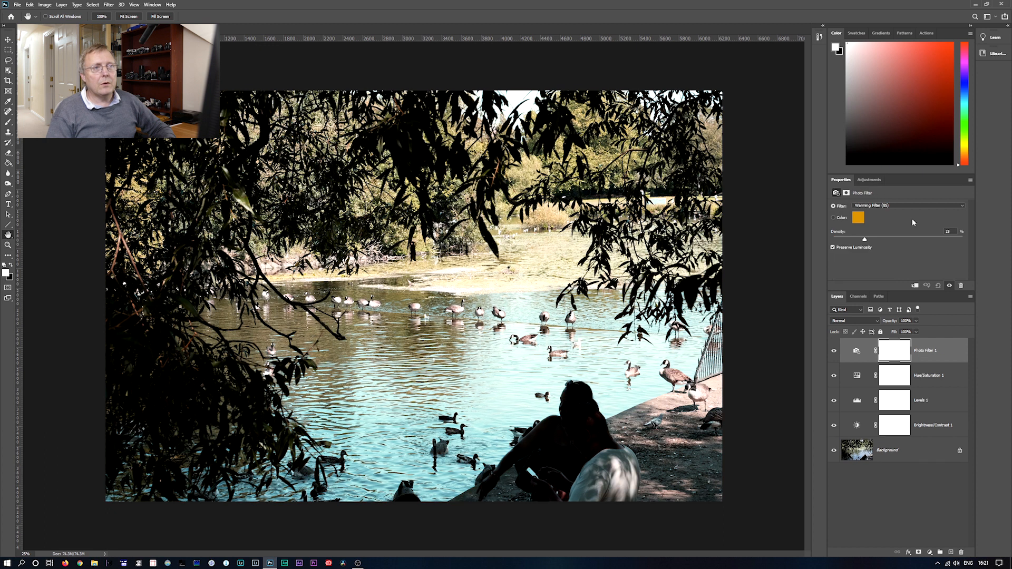
left_click(870, 180)
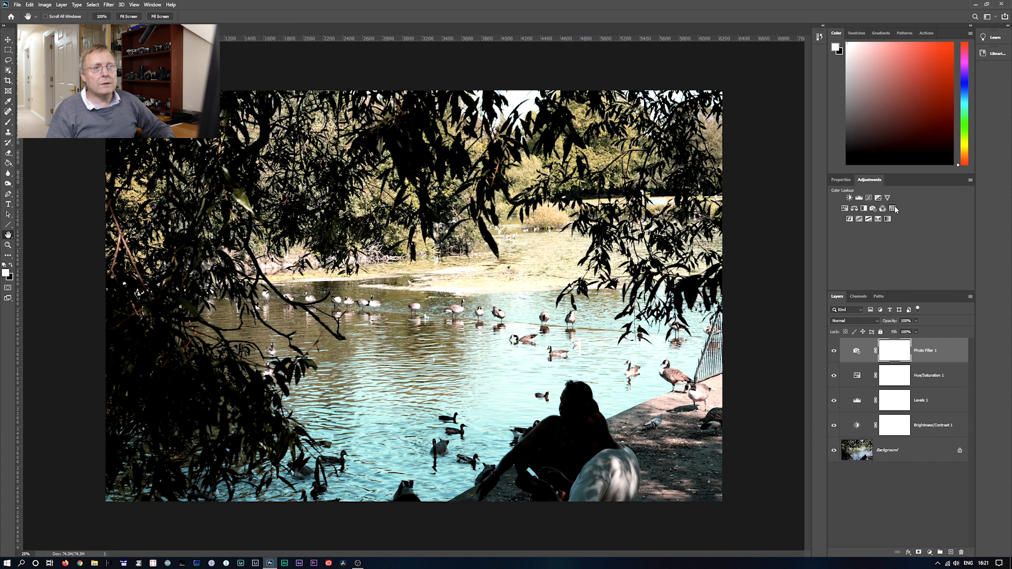
Add a Color Balance adjustment layer with red +26 in the midtones, blue +34 in the shadows and red +23 in the highlights
left_click(854, 208)
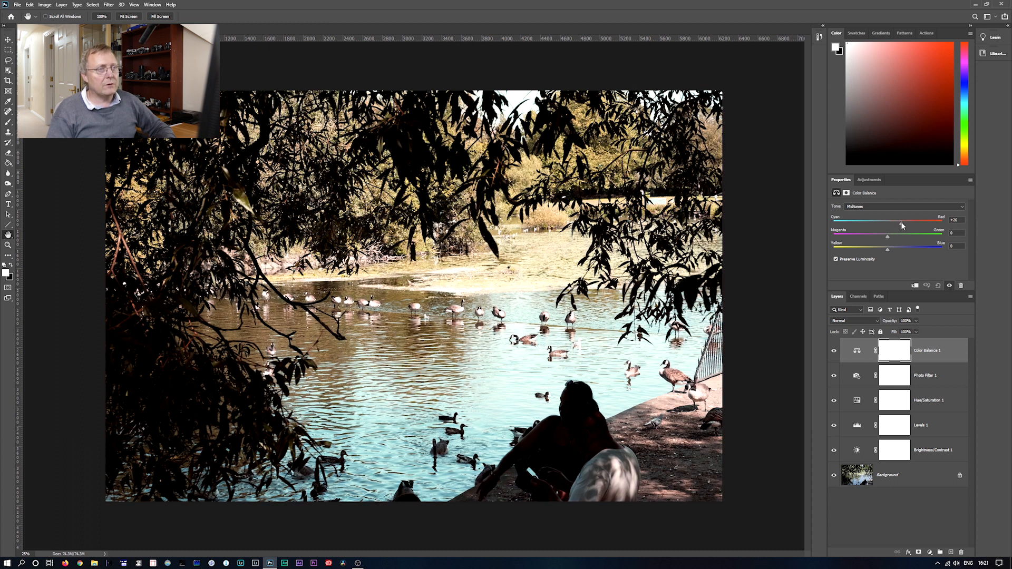
left_click(886, 206)
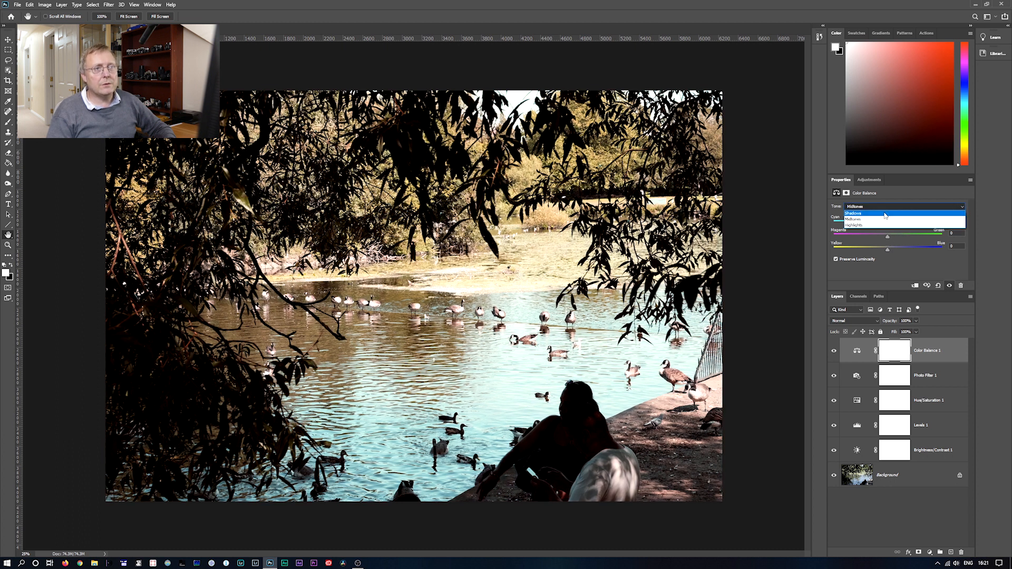
left_click(885, 213)
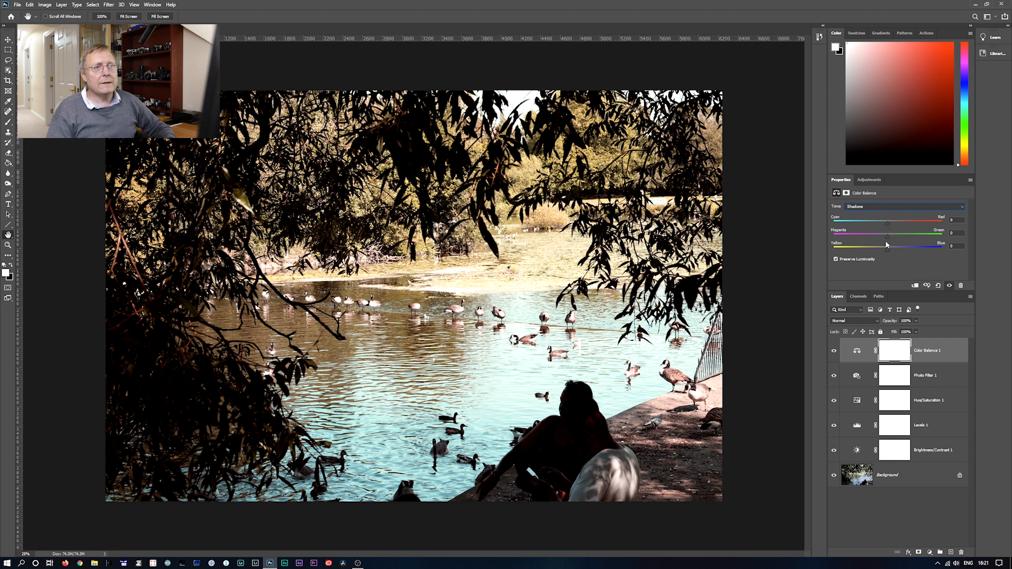
left_click_drag(889, 253, 907, 253)
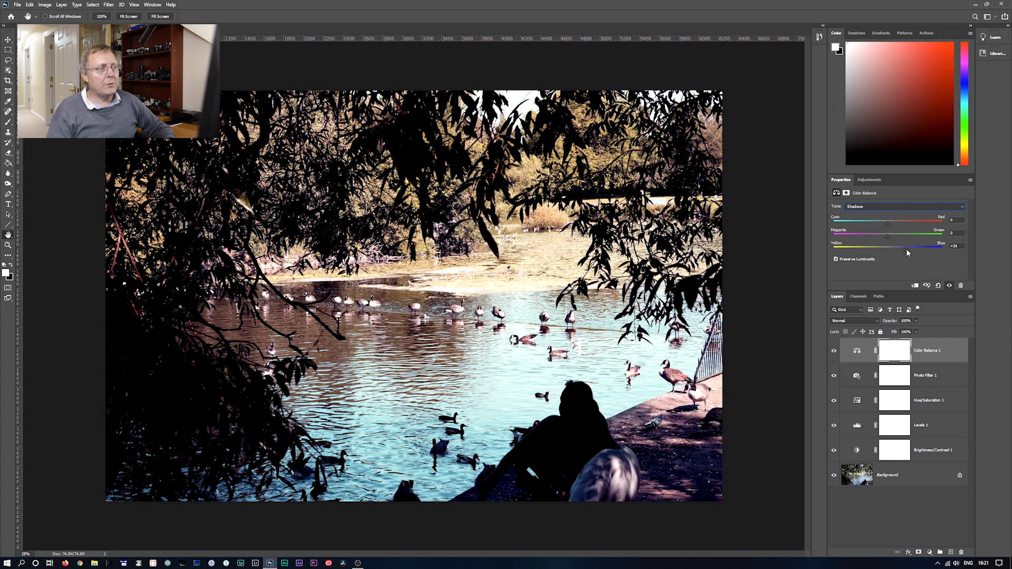
left_click(890, 206)
left_click(885, 227)
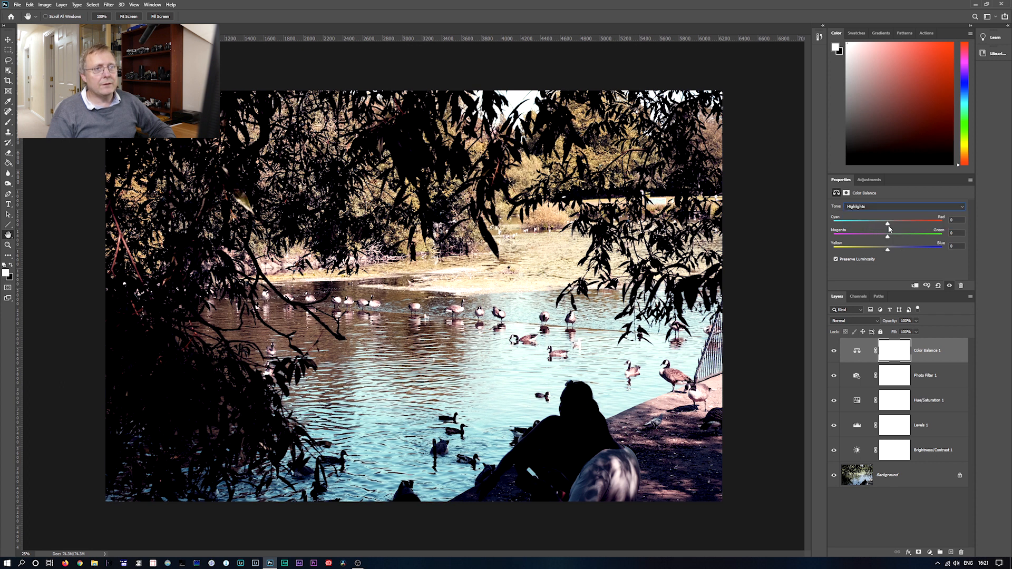
left_click_drag(888, 225, 900, 225)
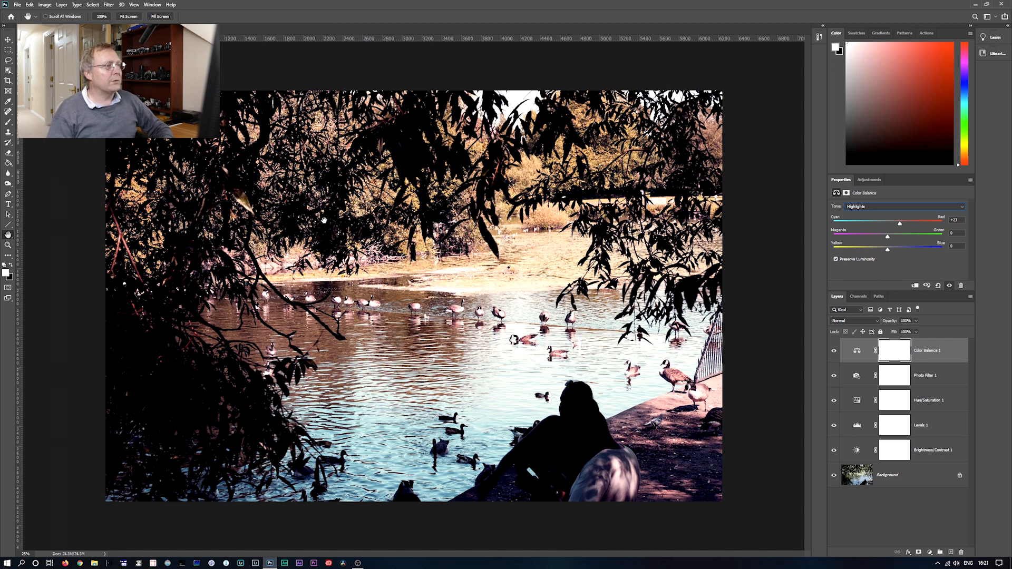
Export the look as a color lookup table described as Test4, with CUBE as the only format
left_click(17, 4)
mouse_move(47, 121)
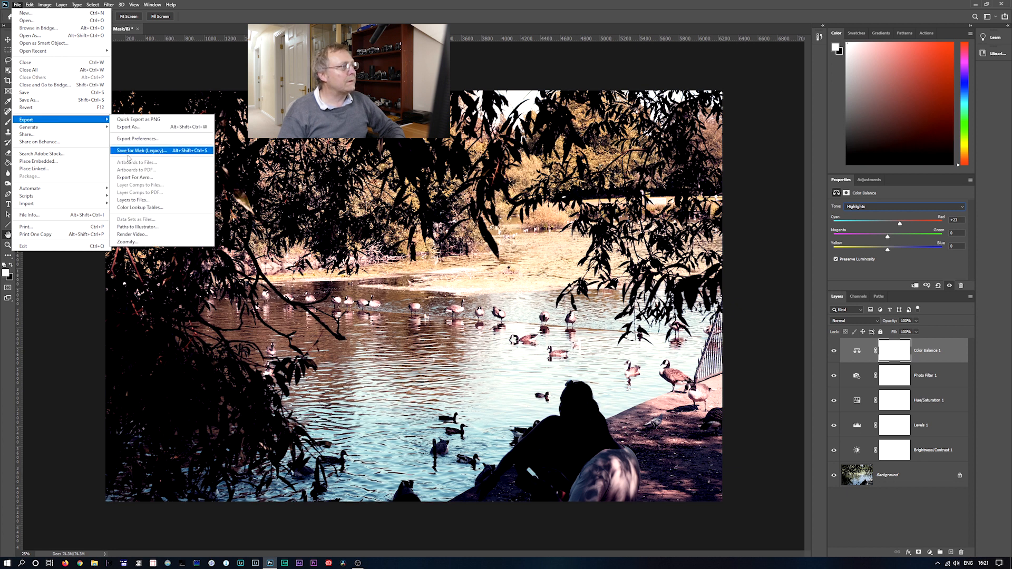
left_click(148, 207)
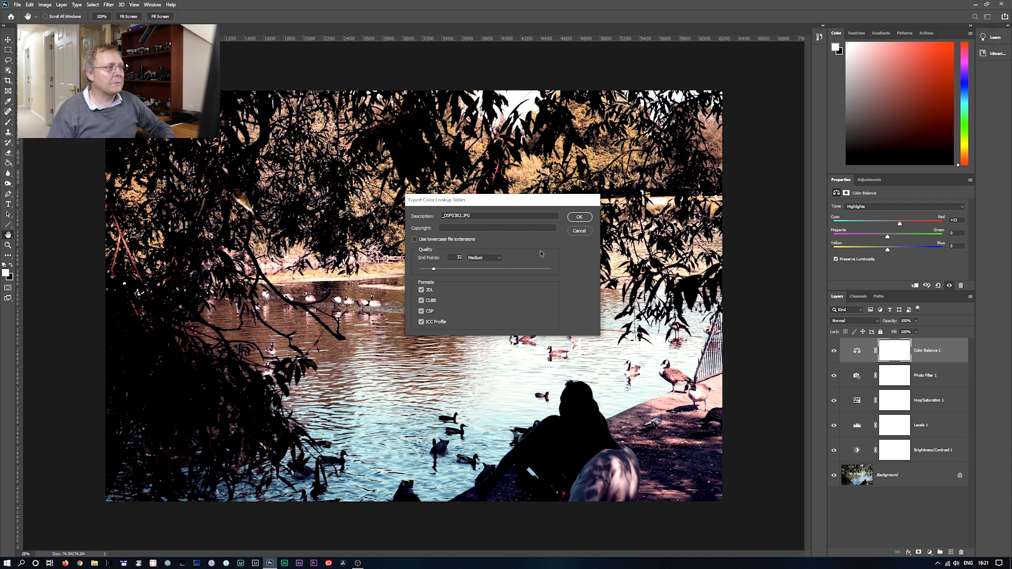
double_click(473, 215)
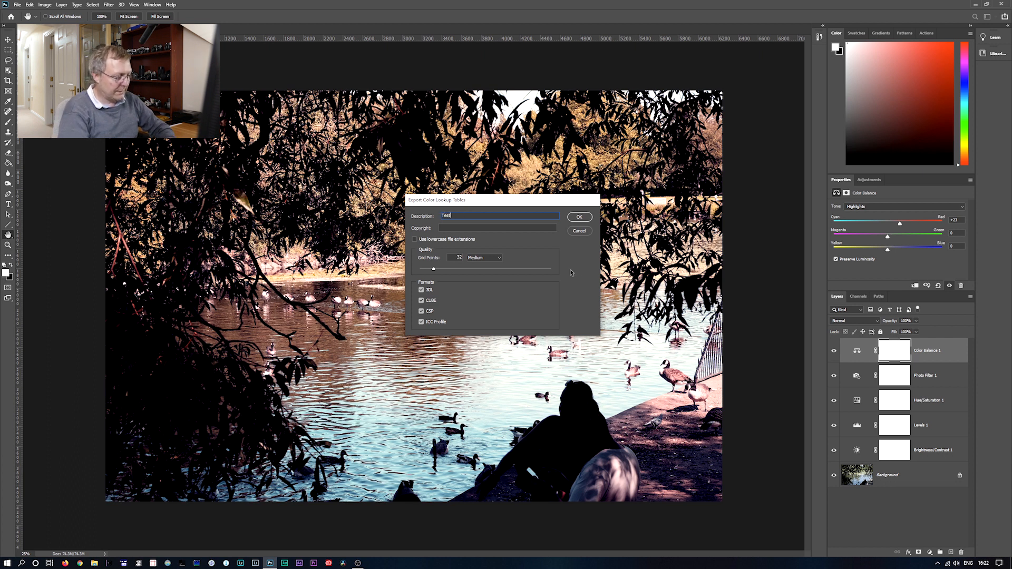
type("4")
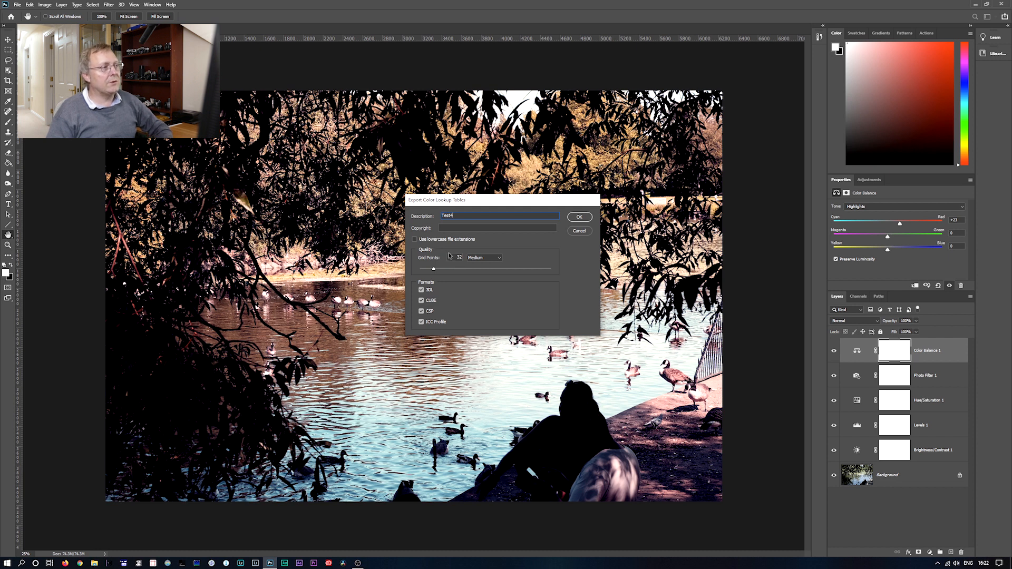
left_click(421, 322)
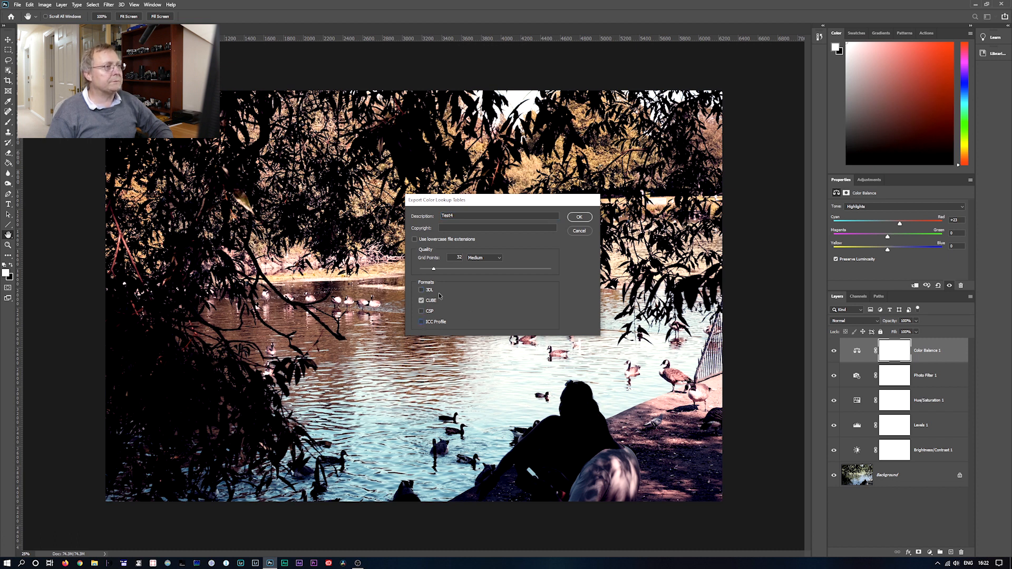
left_click(579, 217)
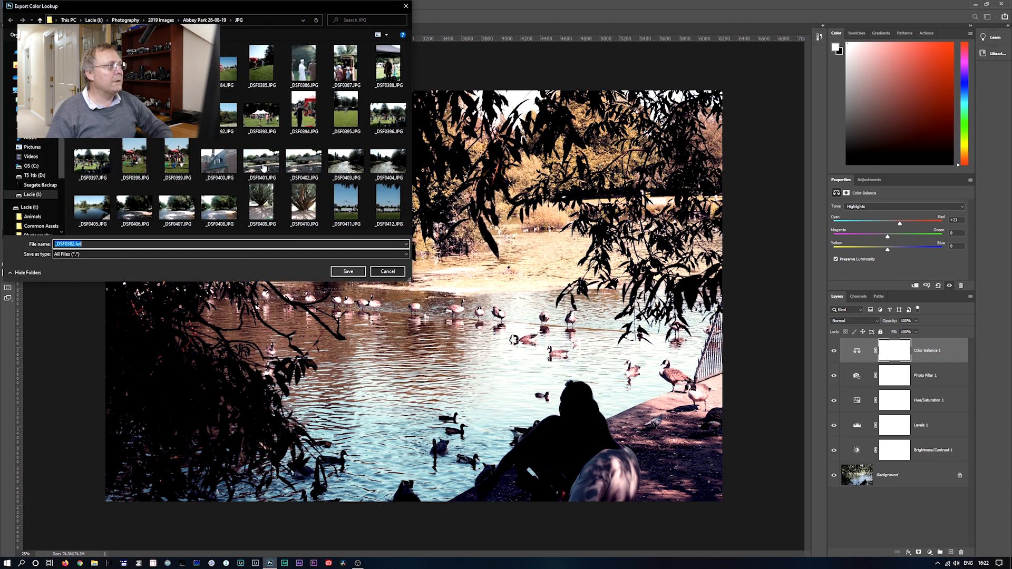
Choose the Common Assets folder as the export location and name the lookup file test4
left_click_drag(233, 8, 561, 169)
scroll(390, 346, "down", 2)
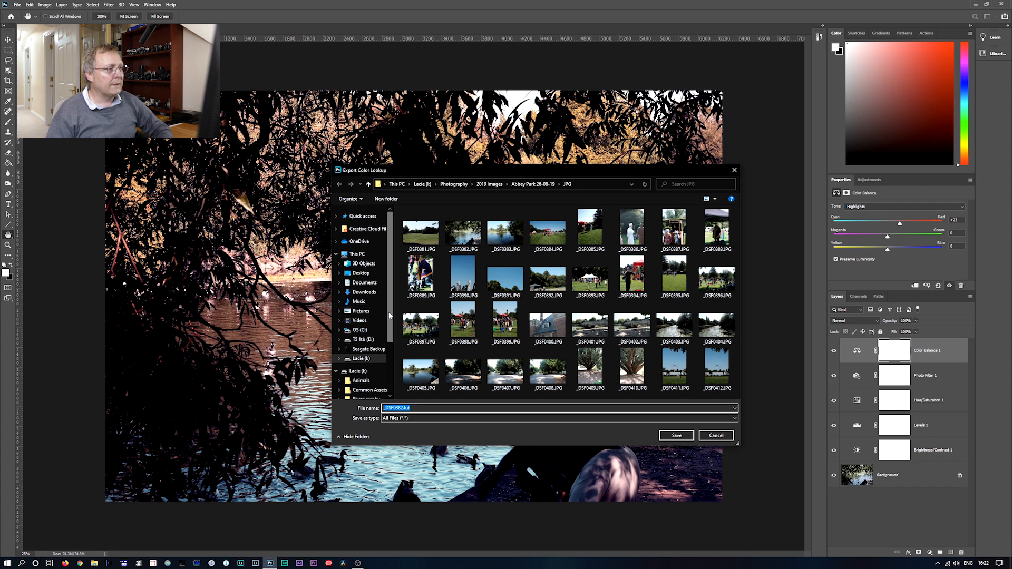
left_click(369, 336)
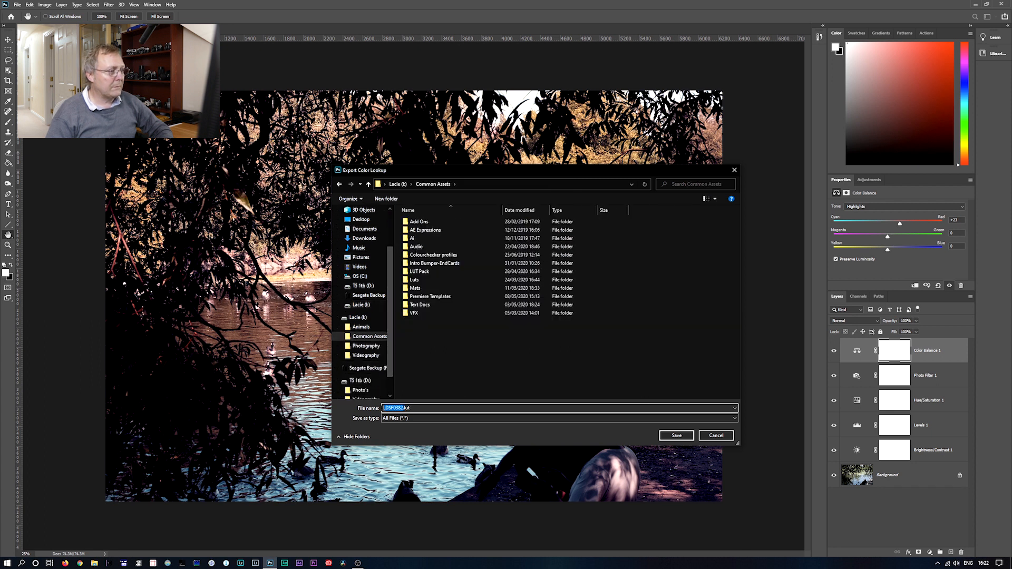
type("test4")
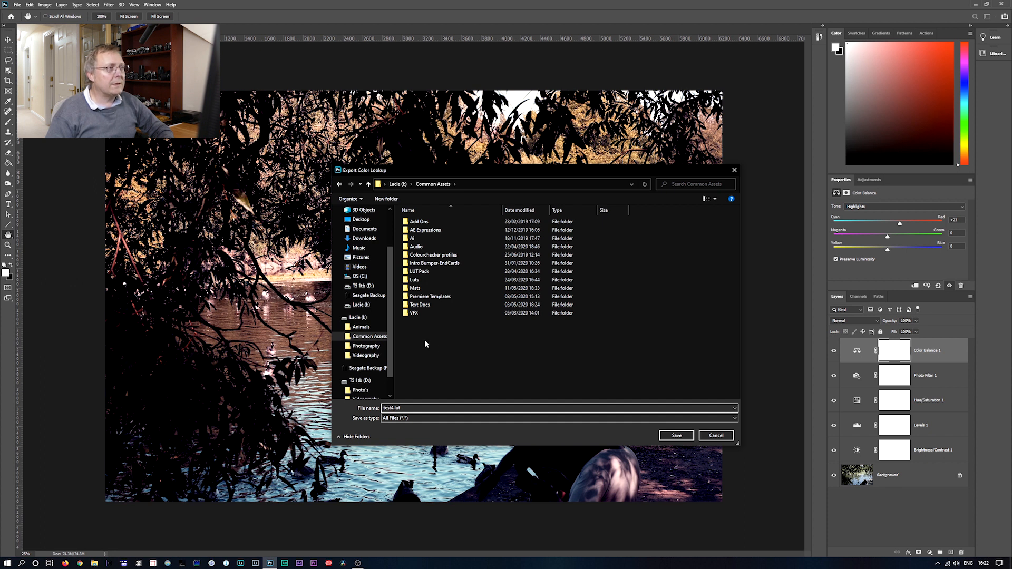
Create a folder named Test inside Common Assets and save the lookup file into it
left_click(386, 199)
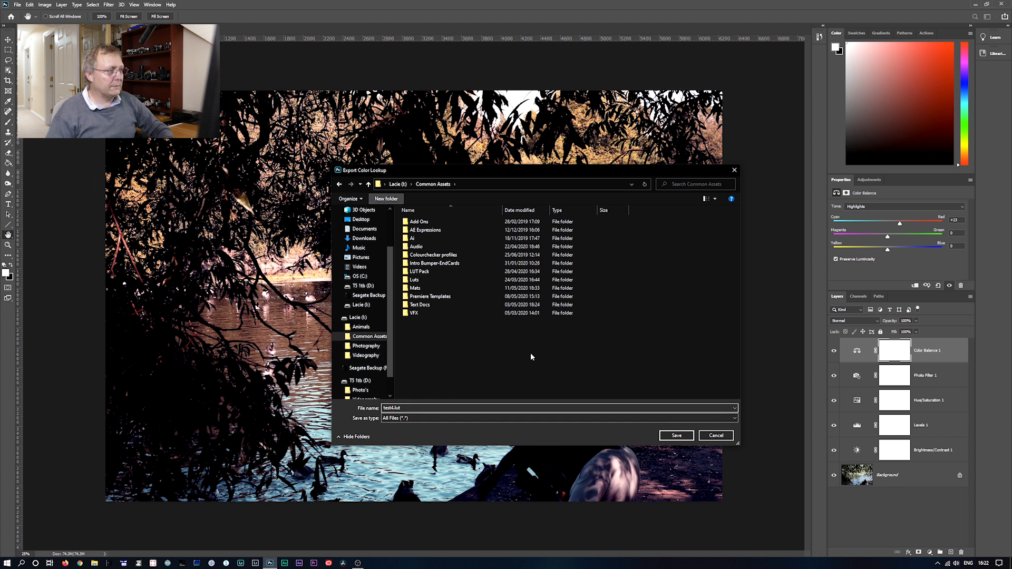
type("Test")
key("Return")
double_click(416, 296)
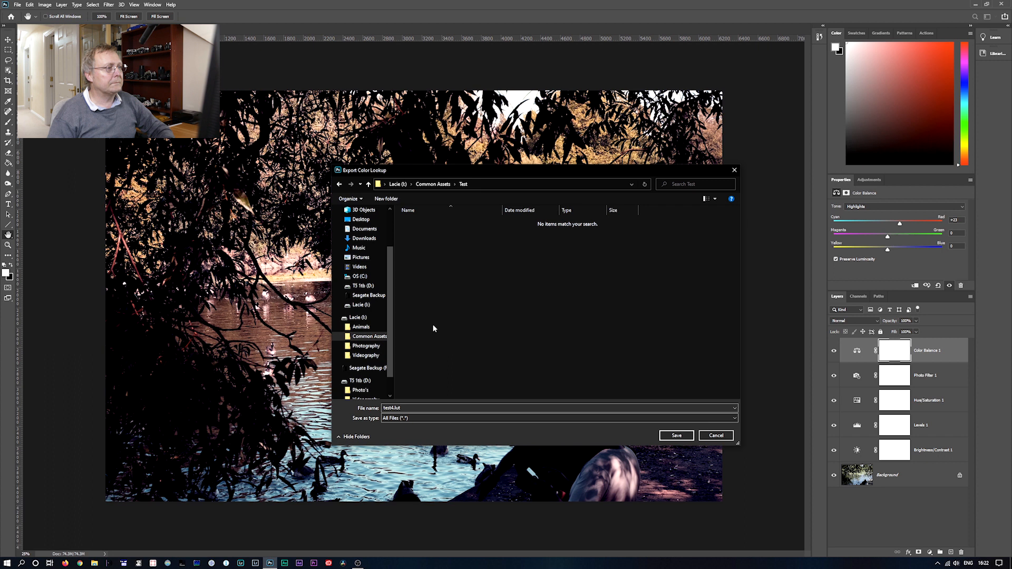
left_click(676, 435)
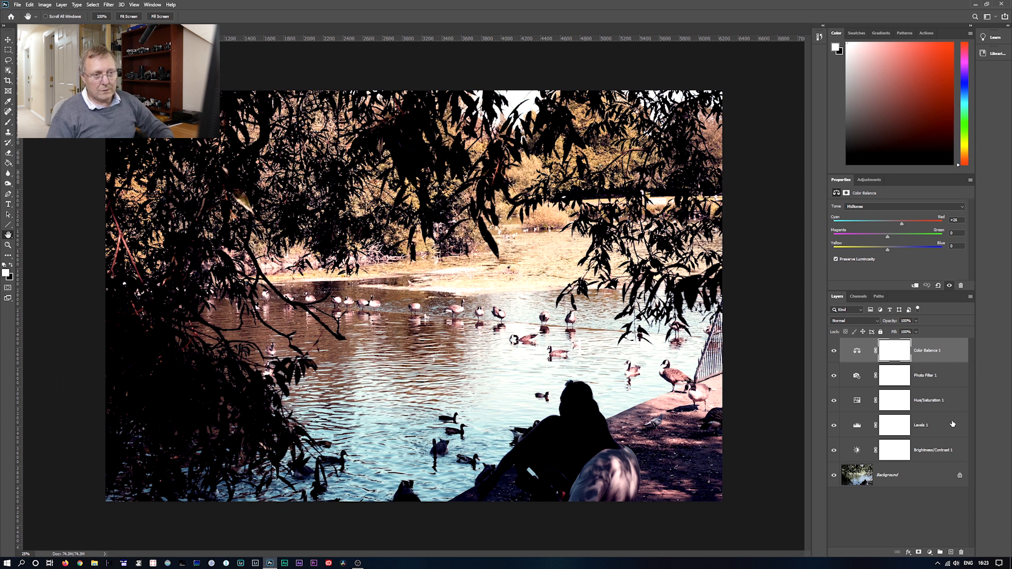
Delete all five adjustment layers above the Background layer
left_click(942, 450, "shift")
left_click_drag(941, 441, 960, 552)
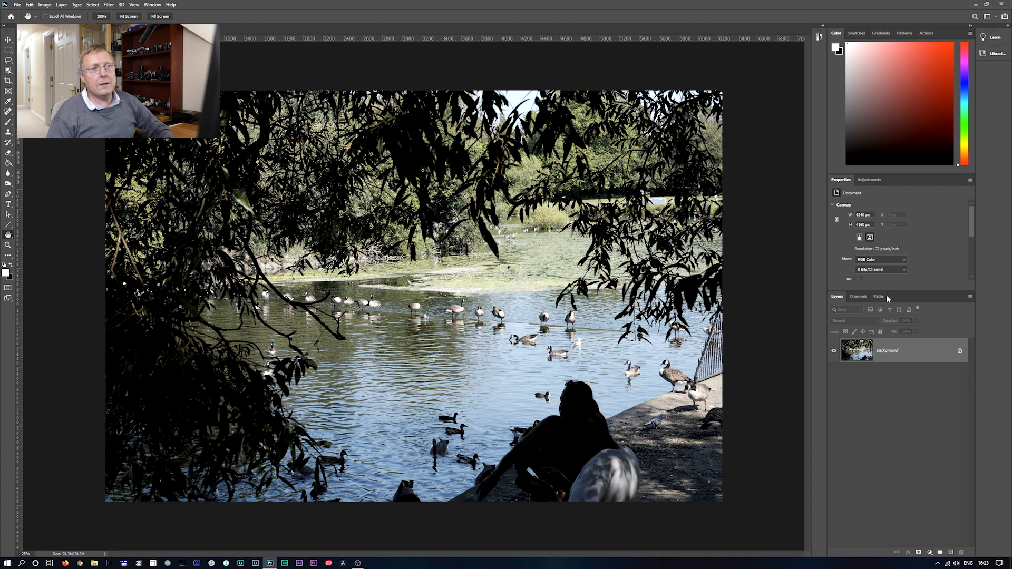
Try out test4.CUBE from the Test folder in a Color Lookup adjustment layer, and delete that layer
left_click(869, 180)
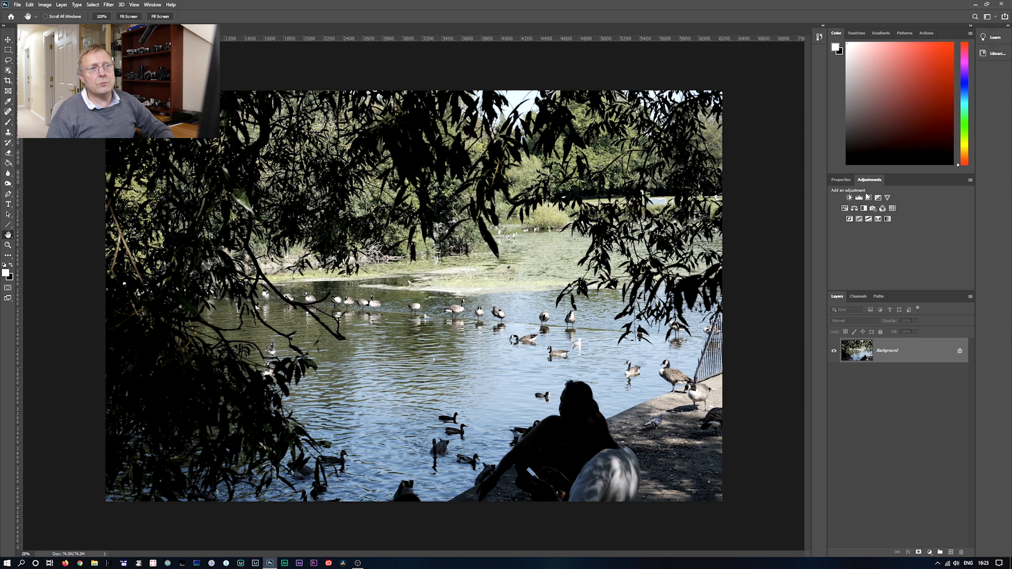
left_click(892, 208)
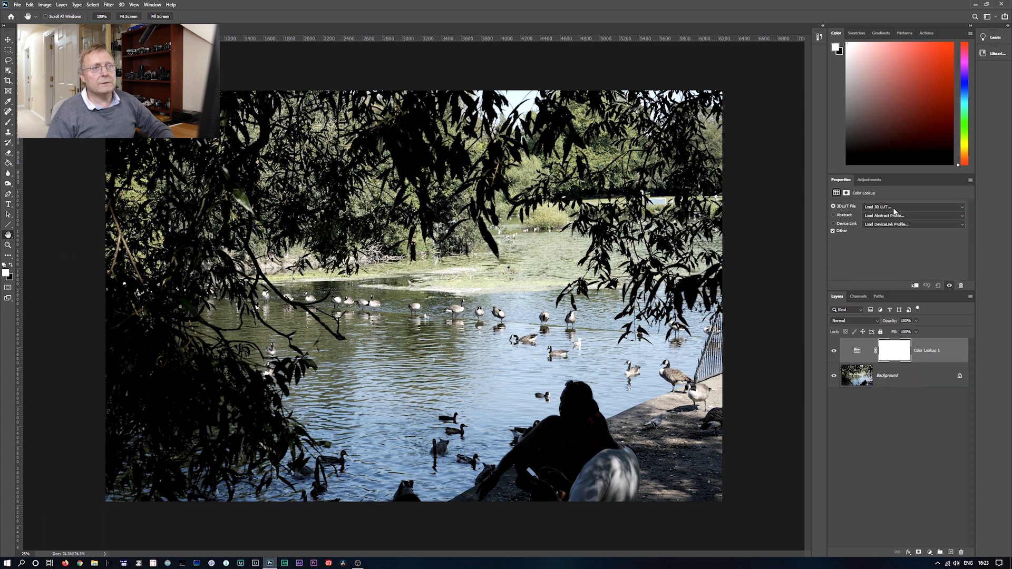
left_click(887, 207)
left_click(884, 216)
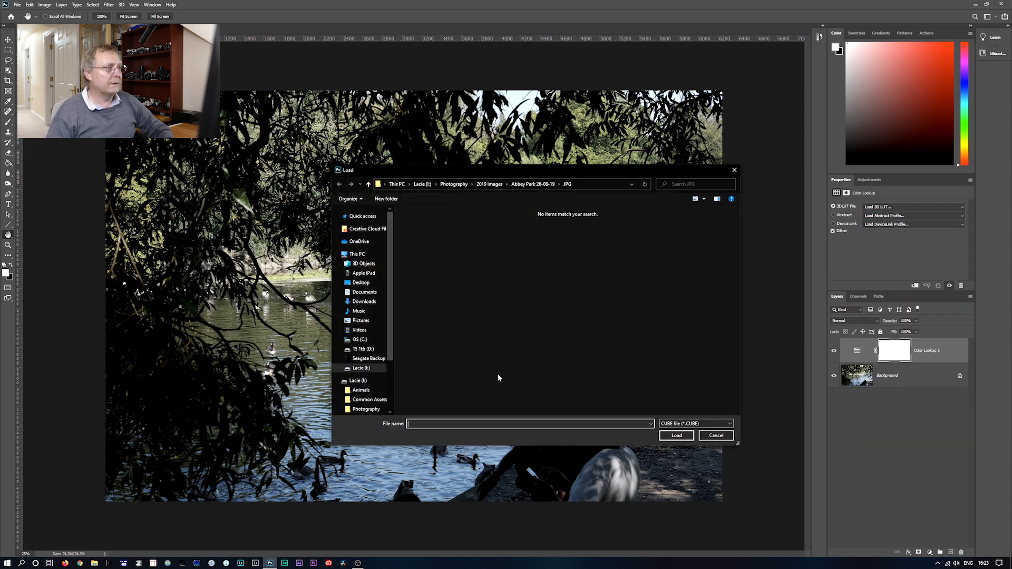
left_click(375, 399)
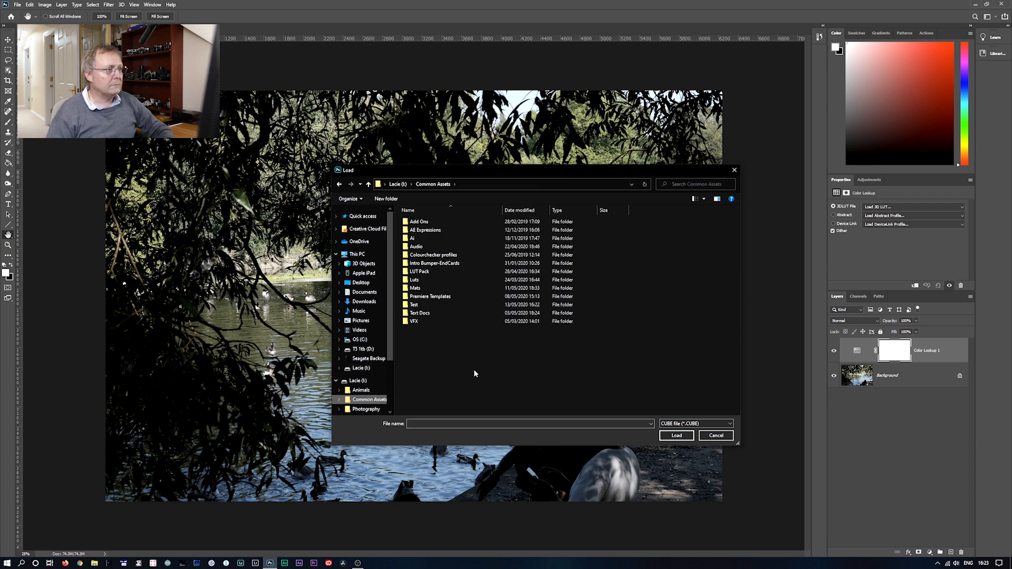
double_click(475, 308)
double_click(421, 221)
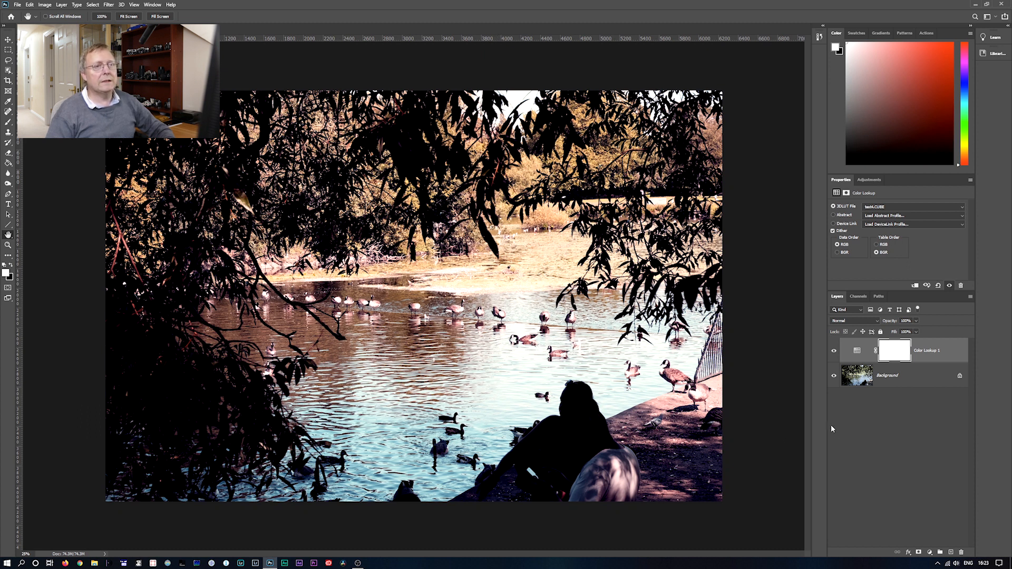
left_click_drag(952, 352, 960, 552)
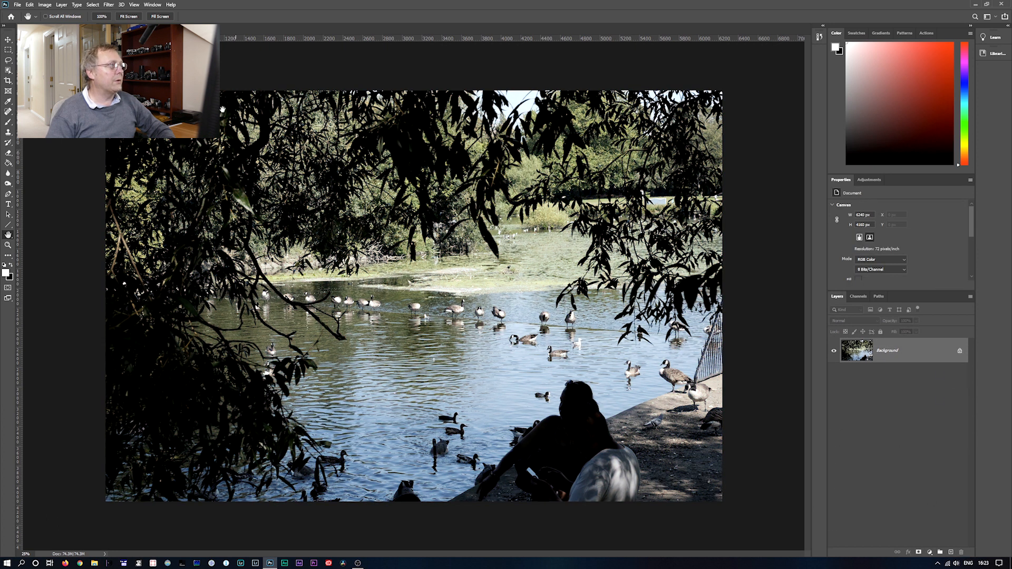
Open the Background layer in the Camera Raw Filter and start a new profile named Test5 from the presets
left_click(109, 5)
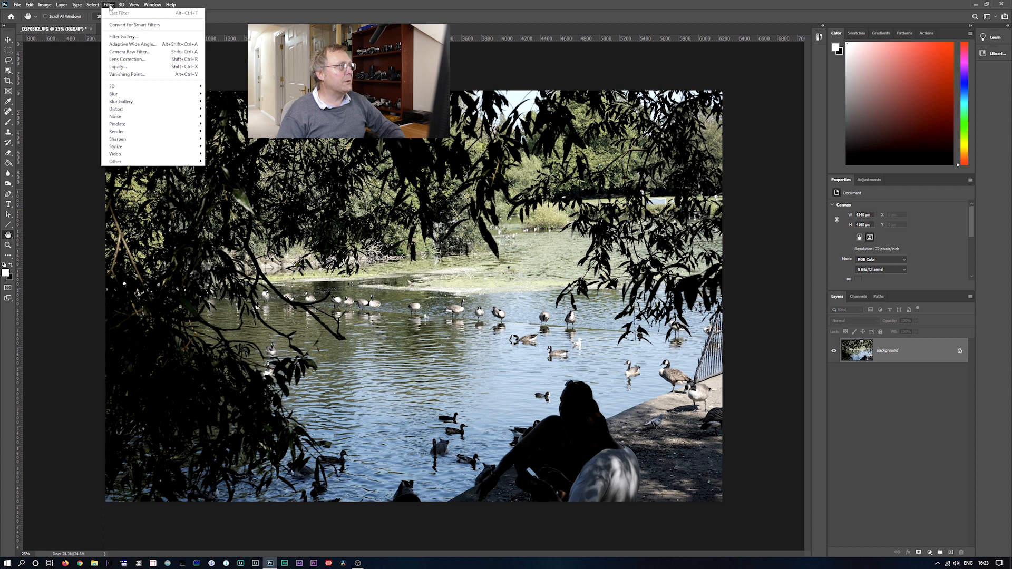
left_click(127, 52)
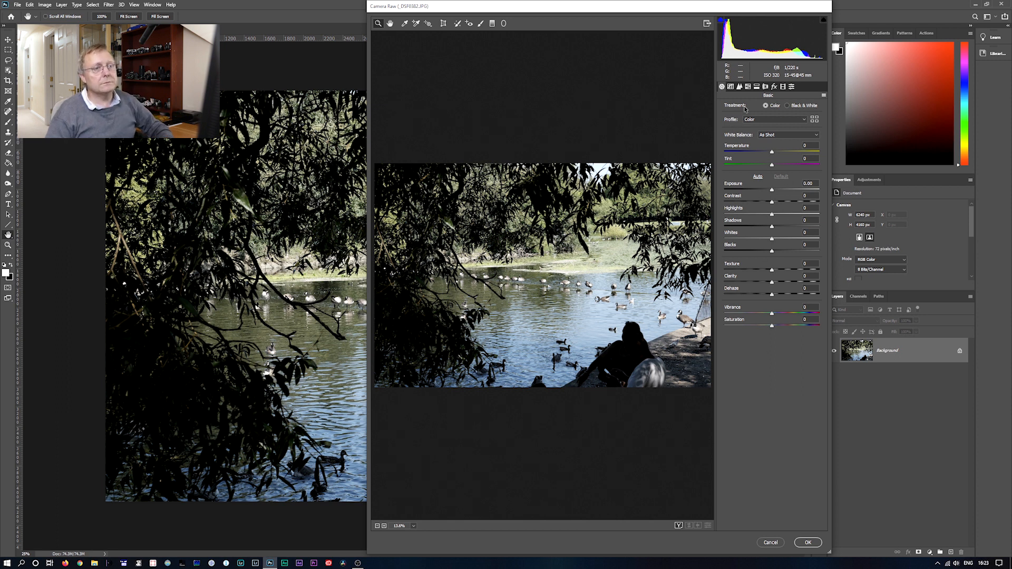
left_click(791, 87)
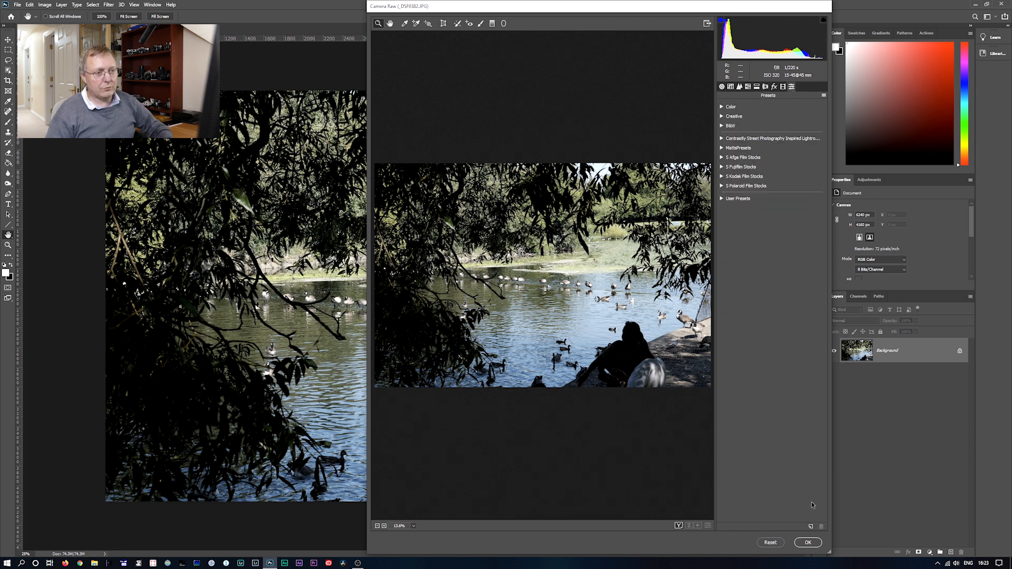
left_click(811, 527, "alt")
type("Te")
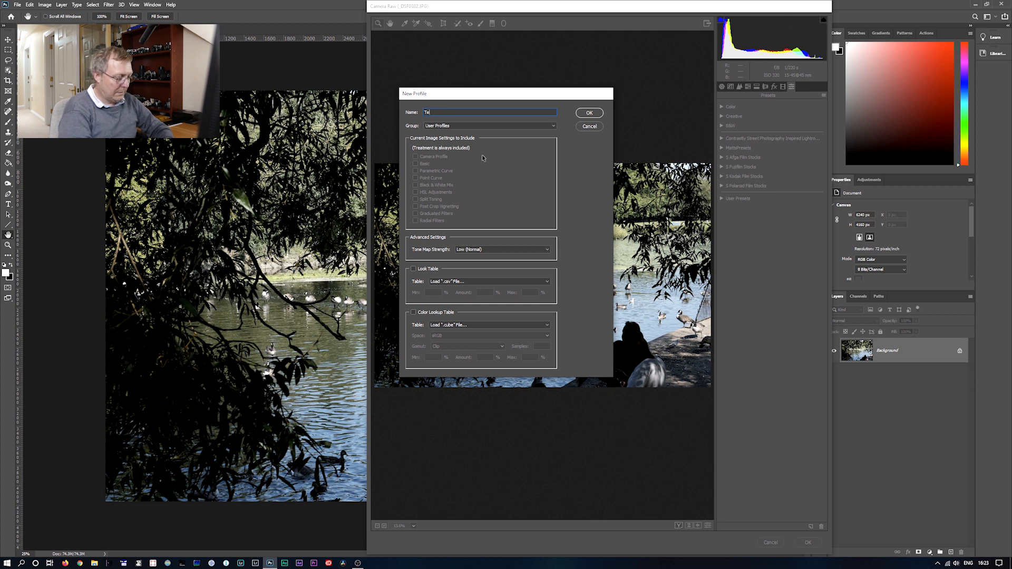
type("st5")
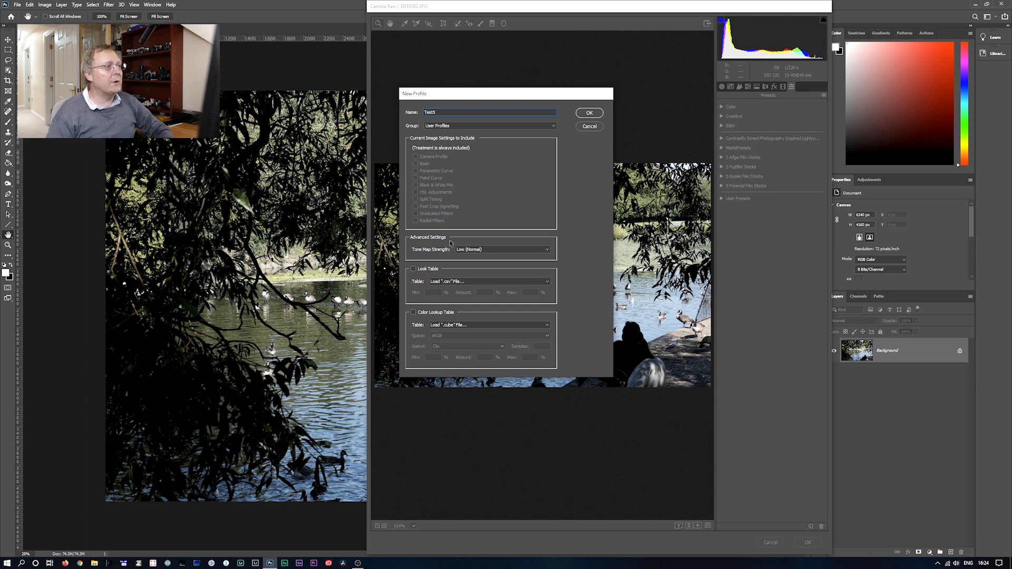
Include test4.CUBE as the profile's Color Lookup Table and save the profile in the User Profiles group
left_click(413, 313)
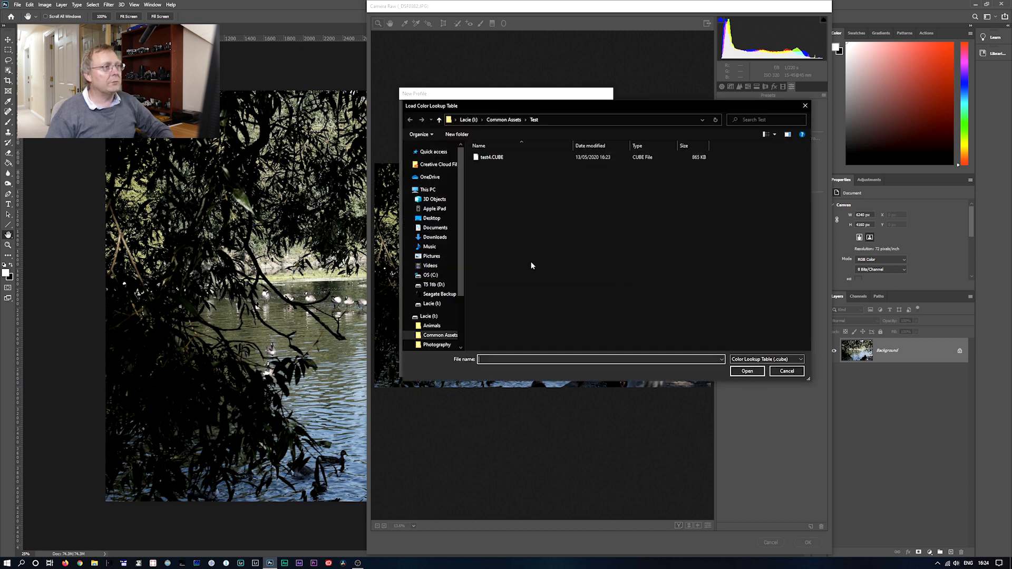
double_click(488, 158)
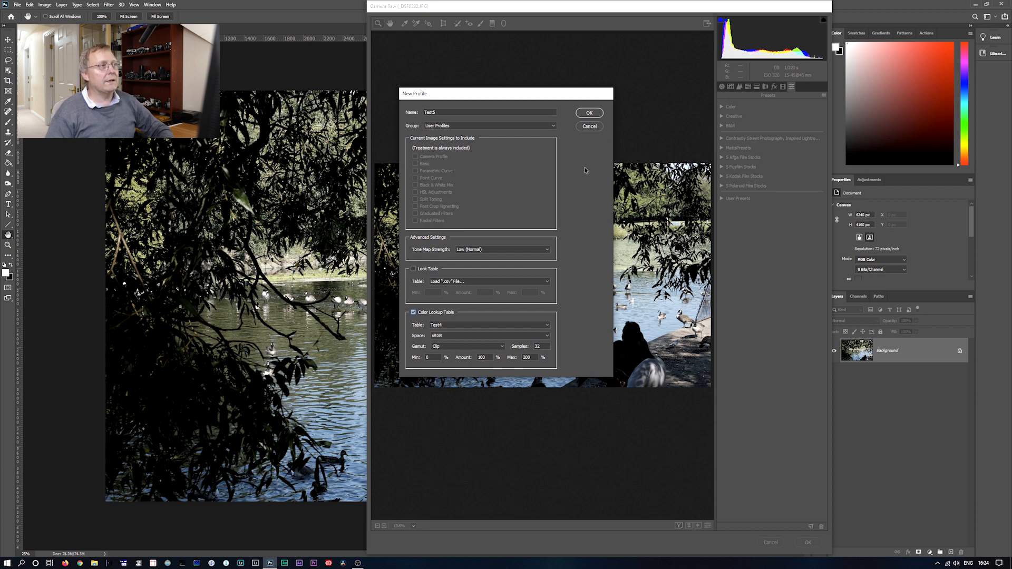
left_click(583, 115)
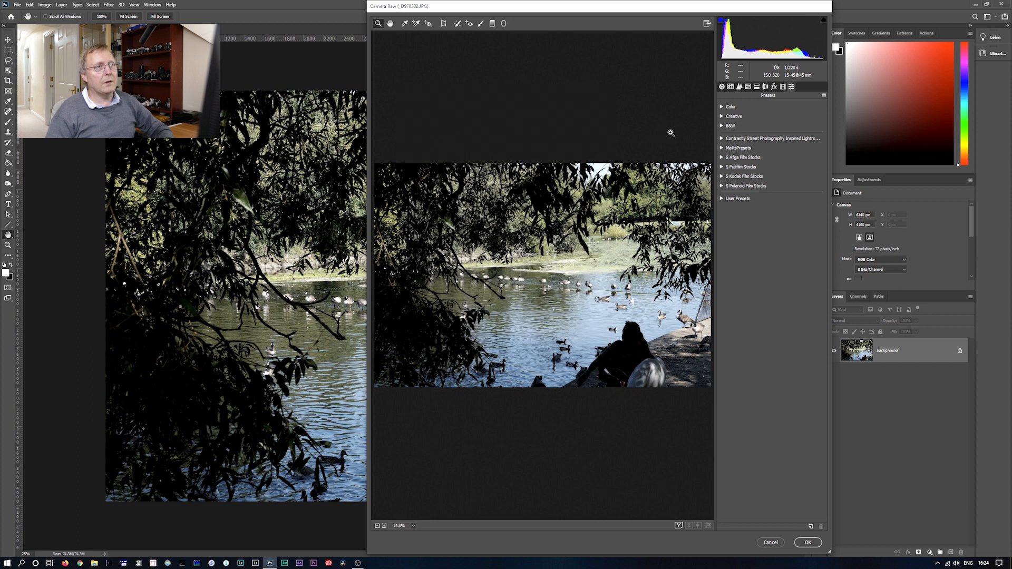
Apply the Test5 profile from the User Profiles group to the photo and return to the basic adjustments
left_click(722, 86)
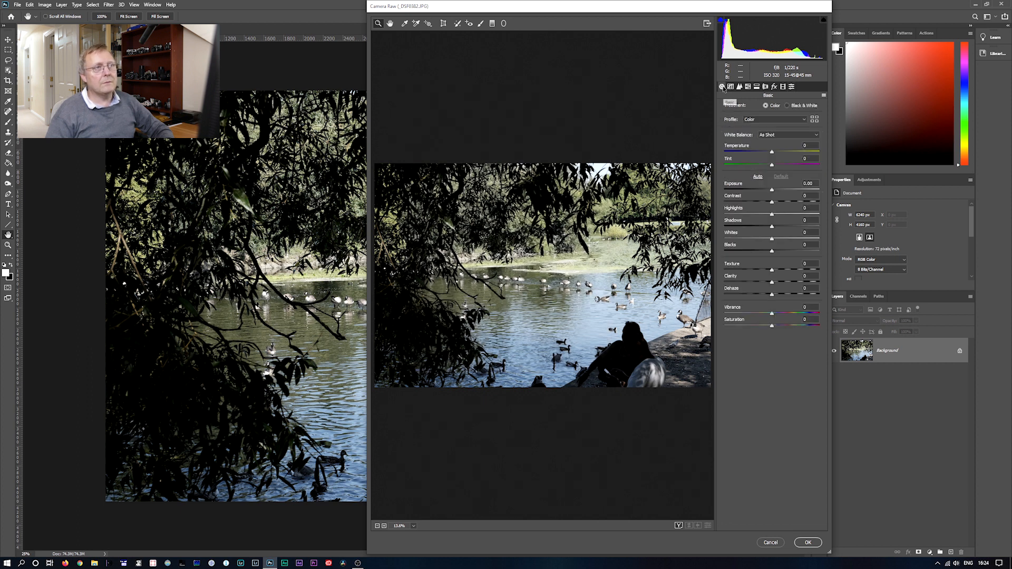
left_click(814, 119)
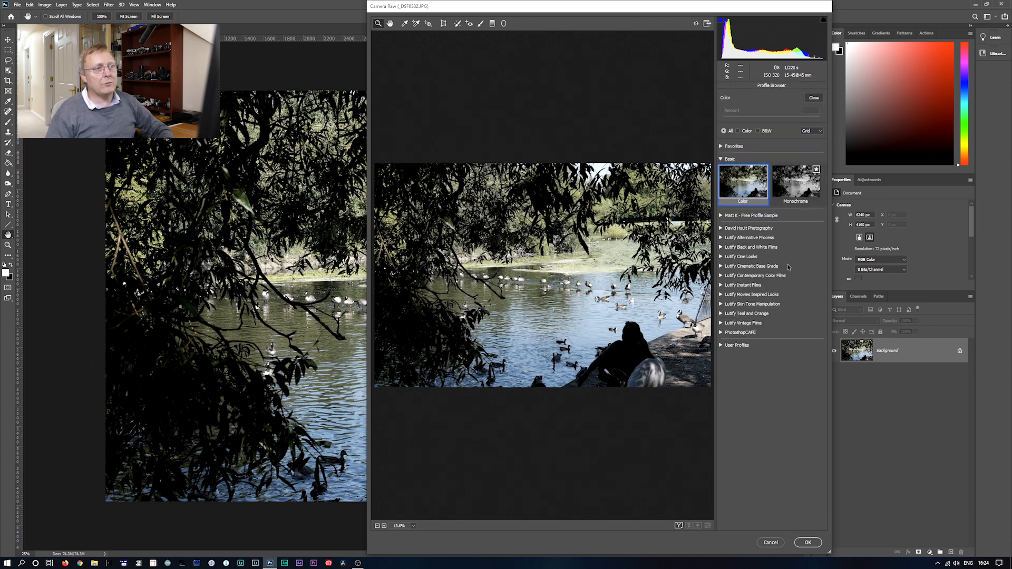
left_click(720, 346)
left_click(743, 369)
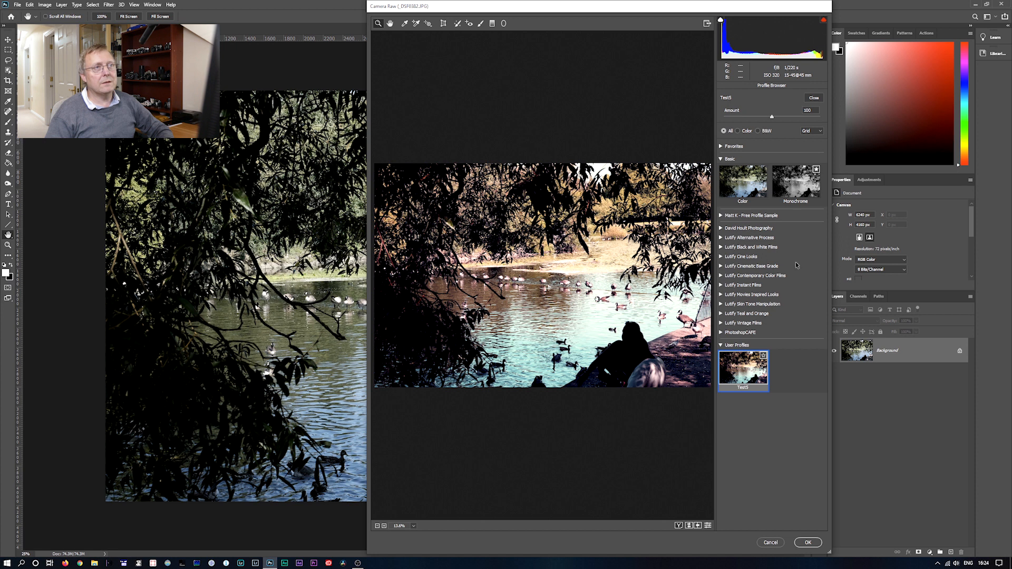
left_click(814, 99)
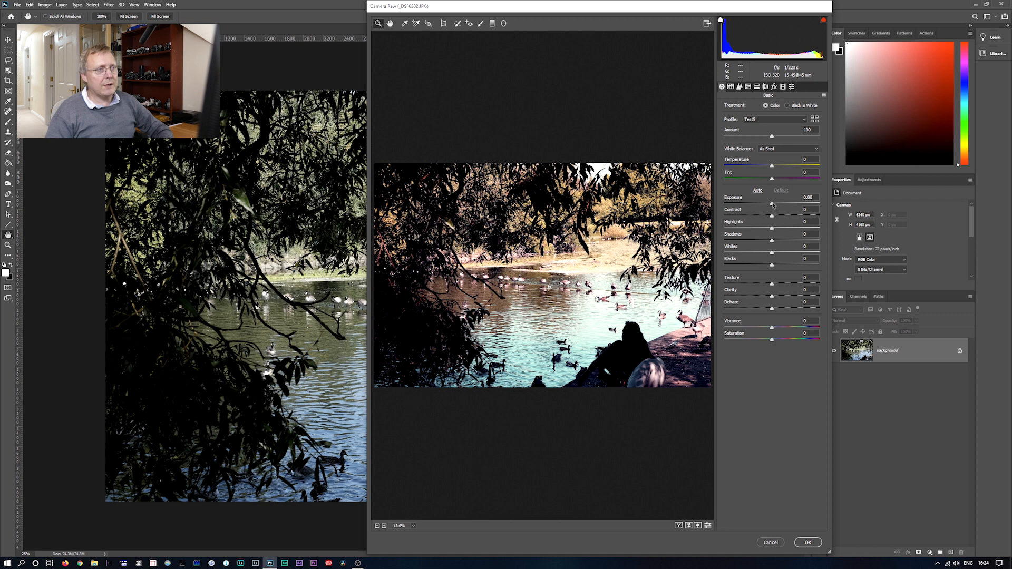
Auto-adjust the photo's basic settings and raise Vibrance to +44
key("ctrl+u")
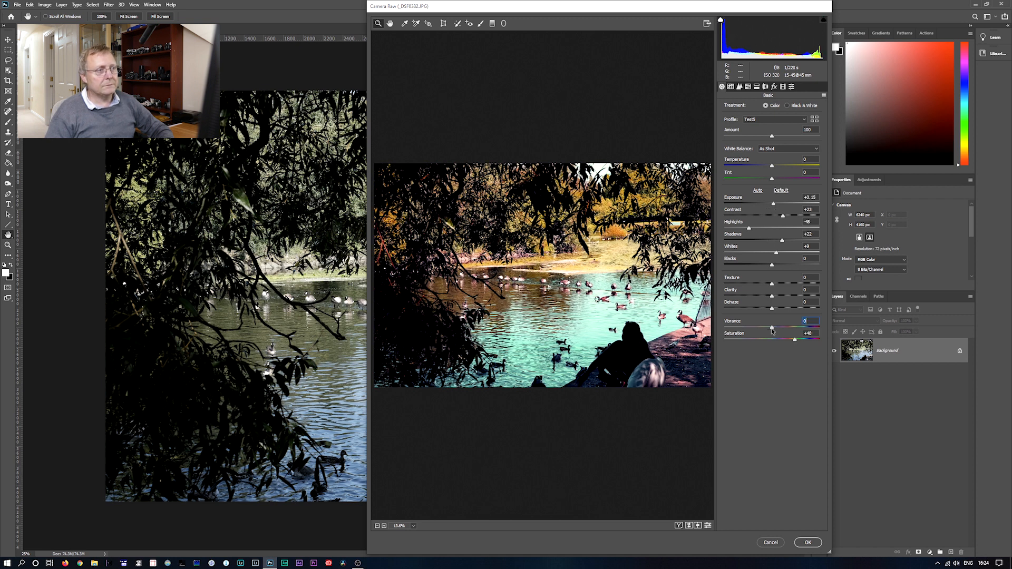
left_click_drag(772, 330, 793, 329)
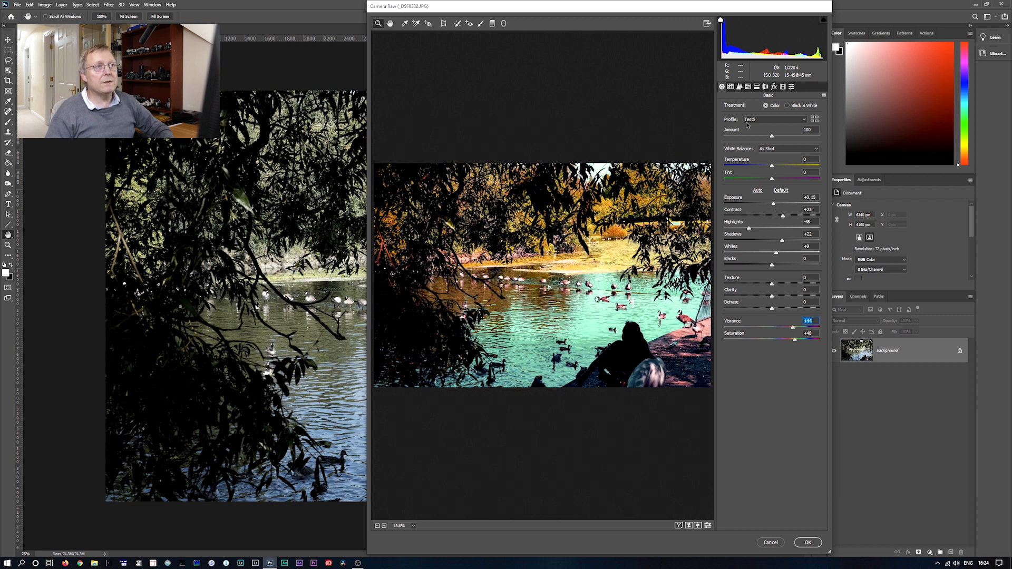
Save the current look as a new profile named Test6 in the User Profiles group, including the Basic settings and Color Lookup Table
left_click(791, 87)
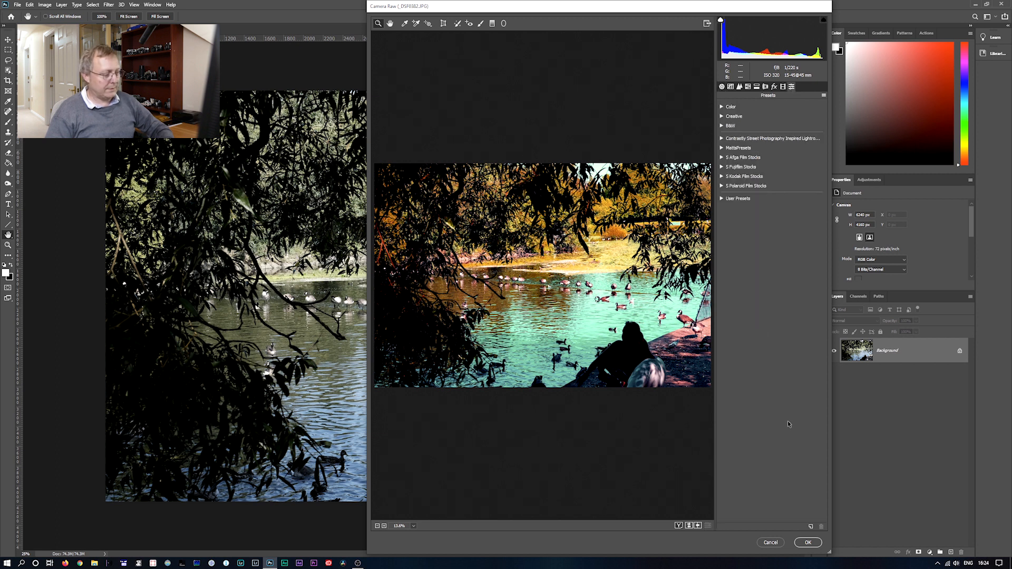
key("alt")
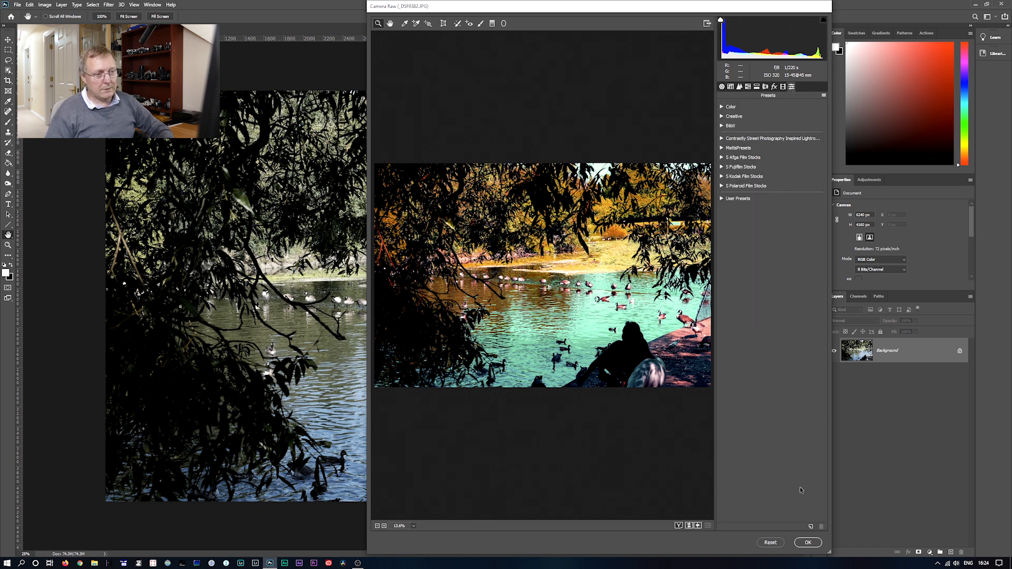
left_click(811, 527, "alt")
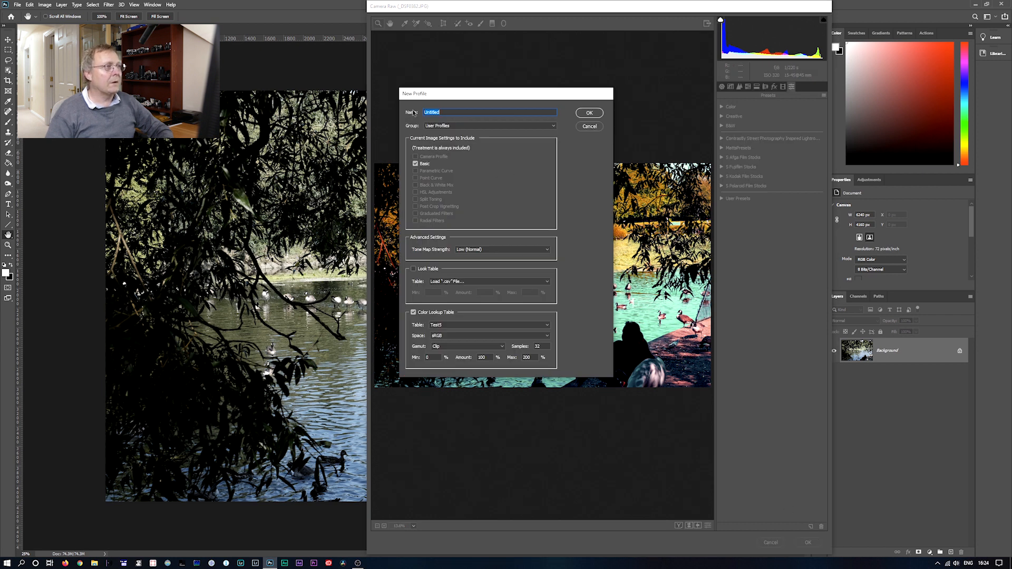
type("Test6")
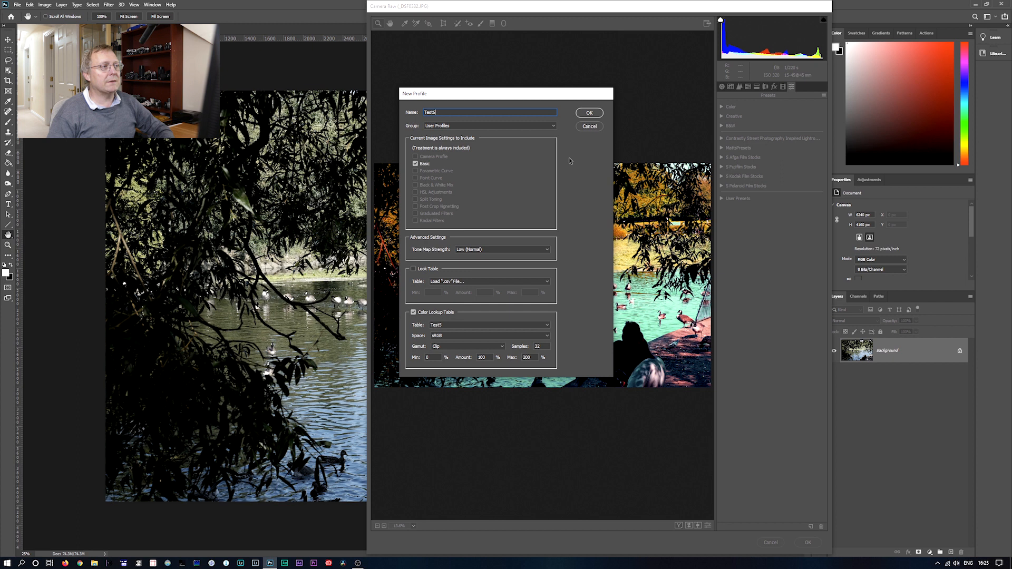
left_click(590, 112)
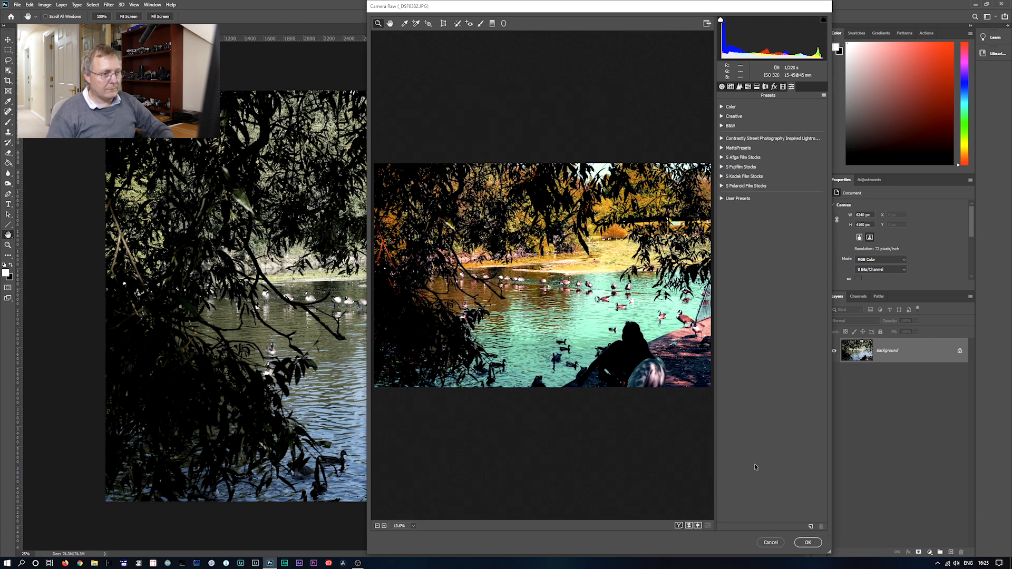
Clear the current Camera Raw adjustments, apply the Test6 profile from User Profiles, and accept the filter
left_click(770, 543, "alt")
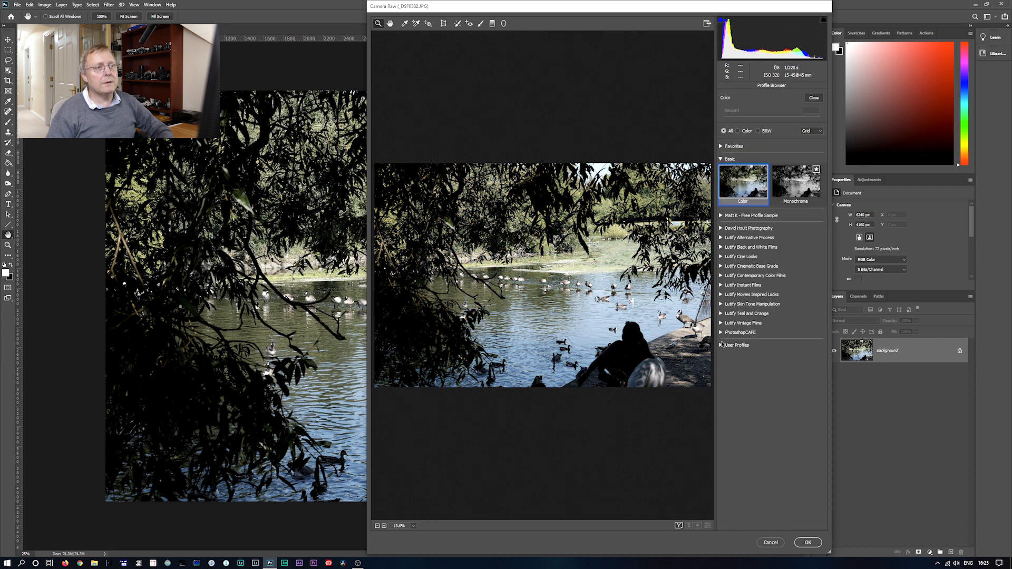
left_click(721, 345)
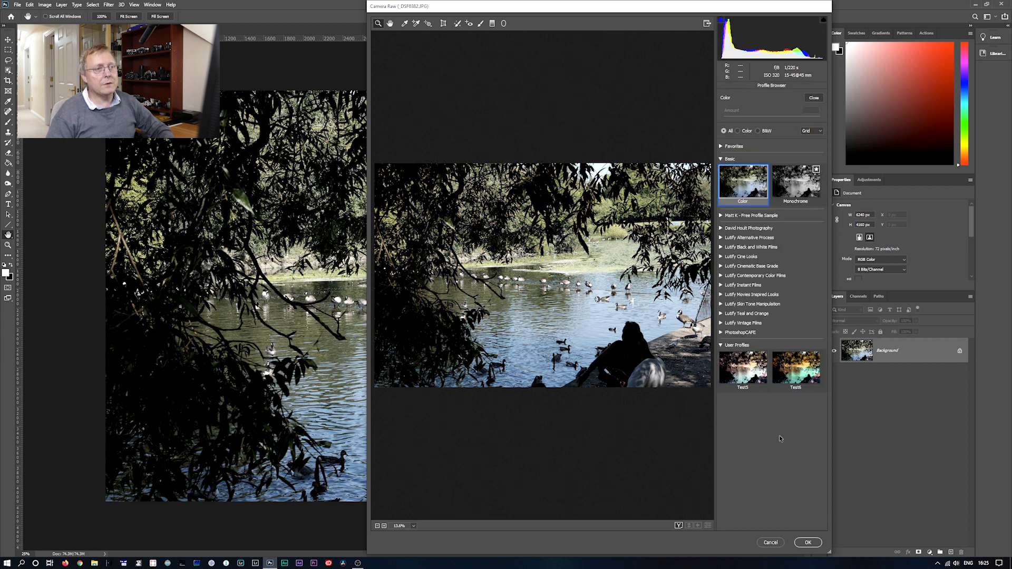
left_click(803, 373)
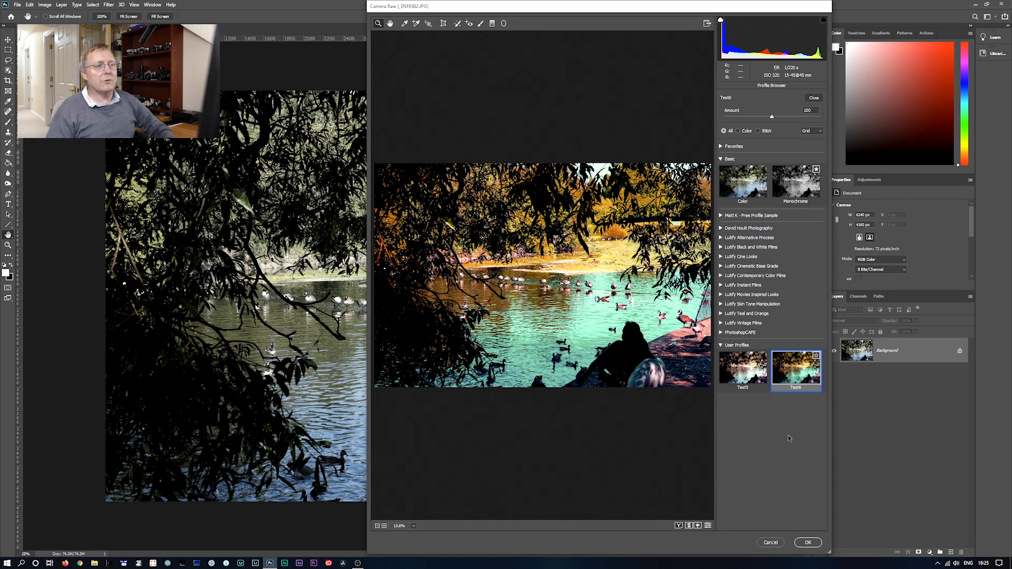
left_click(808, 542)
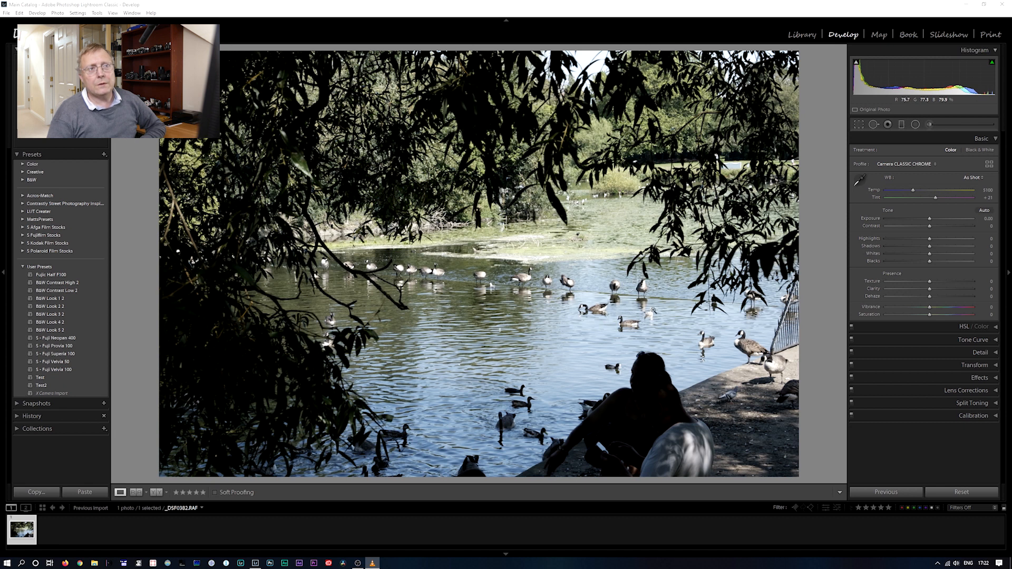
In Lightroom Classic, apply the Test5 profile from User Profiles to the photo and return to the Basic adjustments
left_click(905, 164)
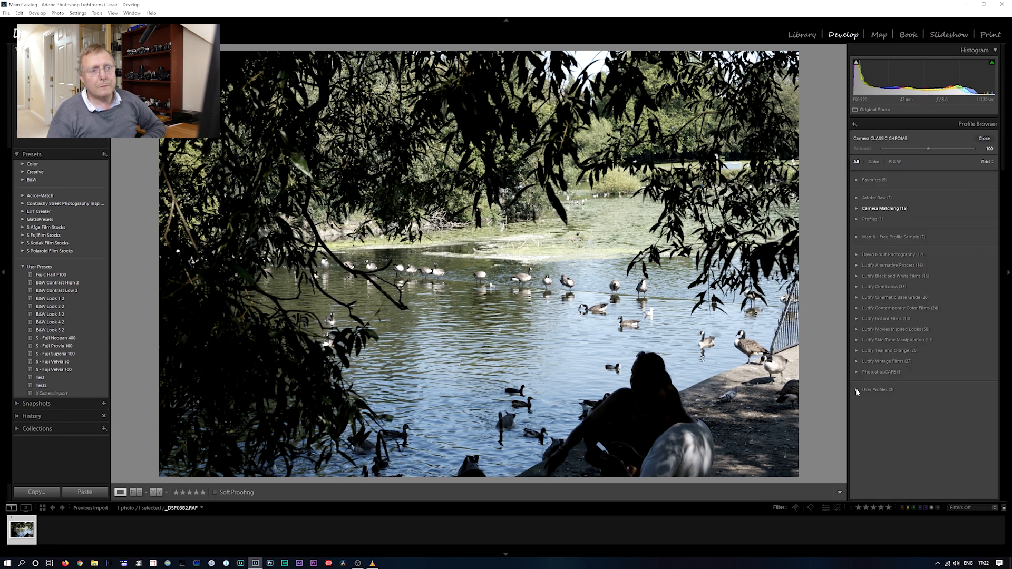
left_click(856, 389)
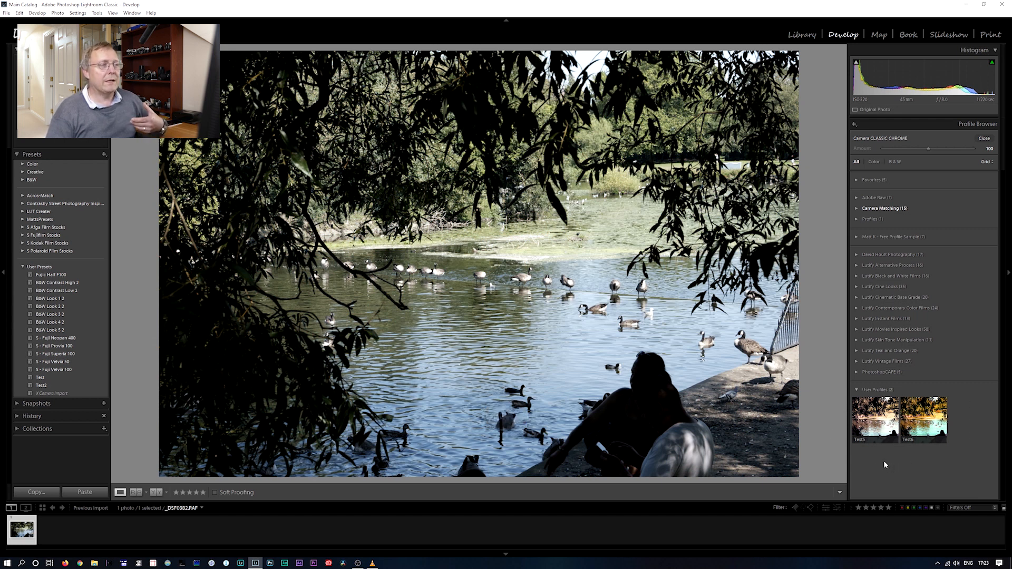
left_click(874, 403)
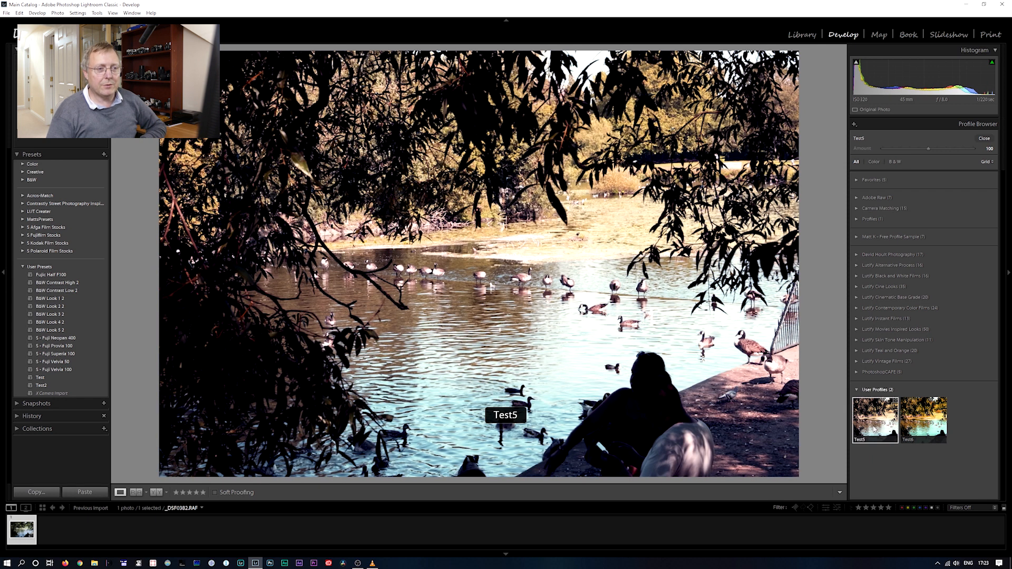
left_click(981, 139)
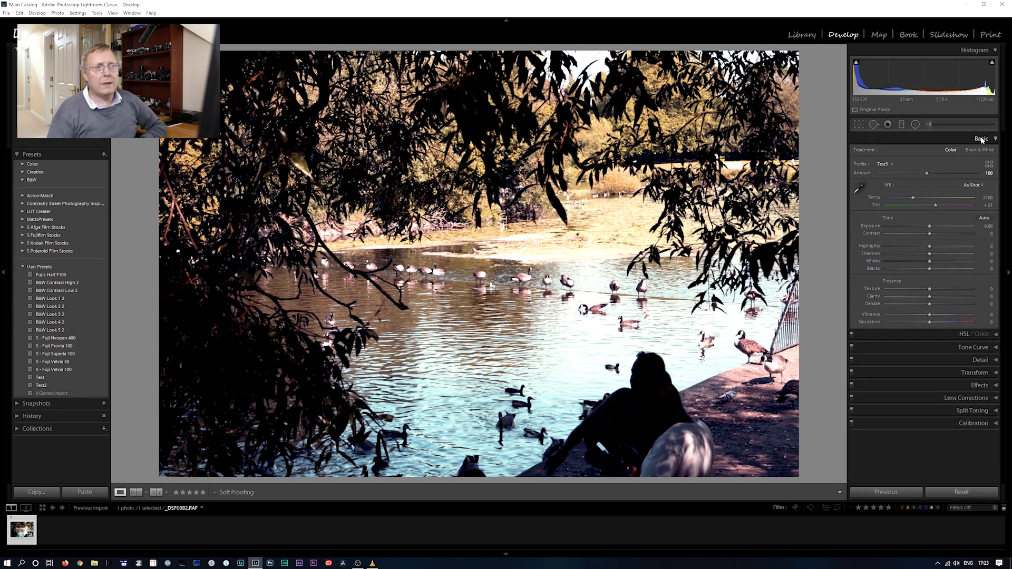
left_click(981, 139)
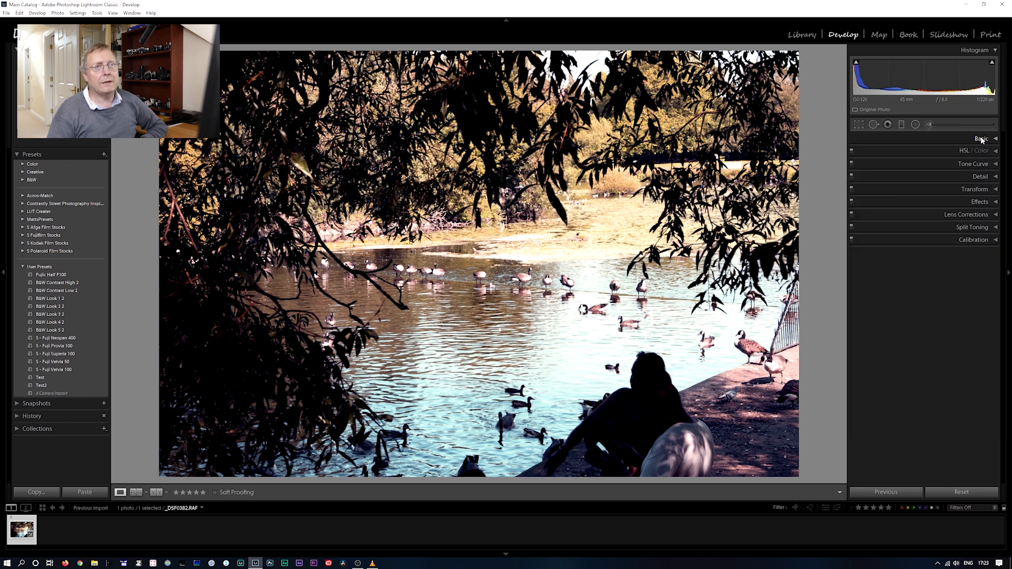
left_click(981, 140)
Apply the Test6 profile from User Profiles to the photo
left_click(989, 169)
left_click(912, 413)
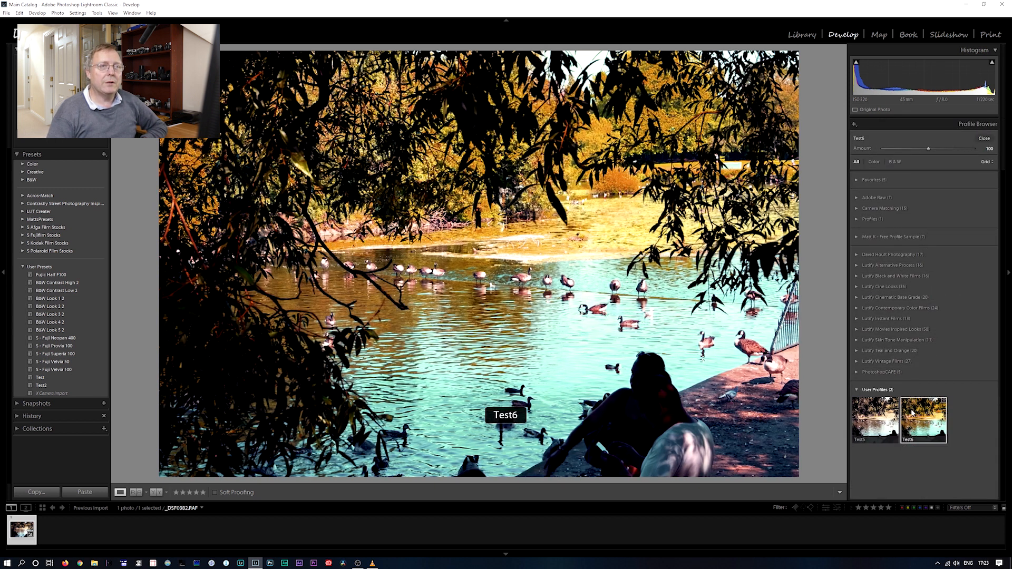
left_click(984, 138)
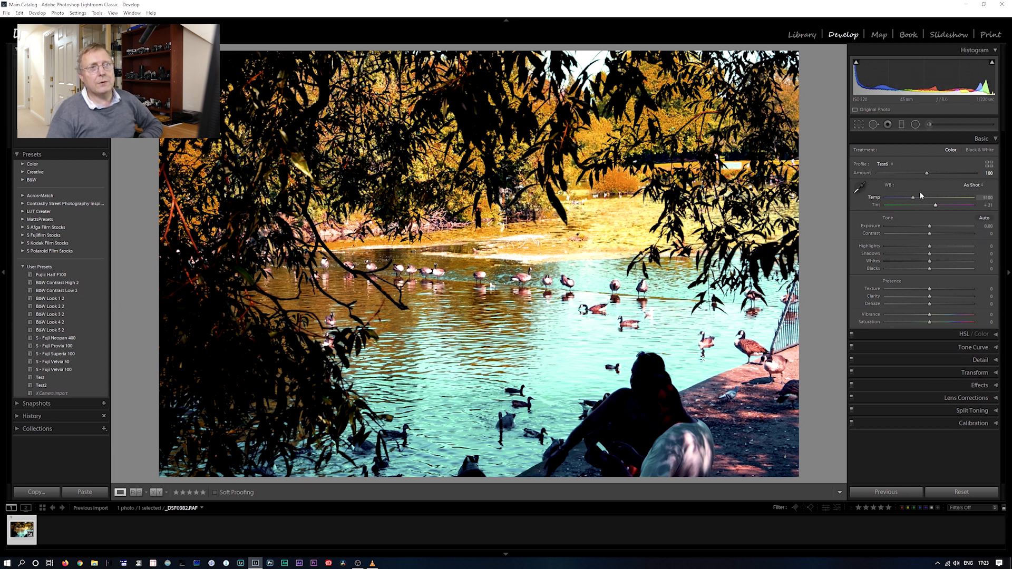
Set Exposure to +0.84, Highlights to -48, Texture to +44, Vibrance to +86 and Saturation to +44
mouse_move(926, 173)
left_mouse_down()
mouse_move(893, 174)
mouse_move(922, 180)
left_mouse_up()
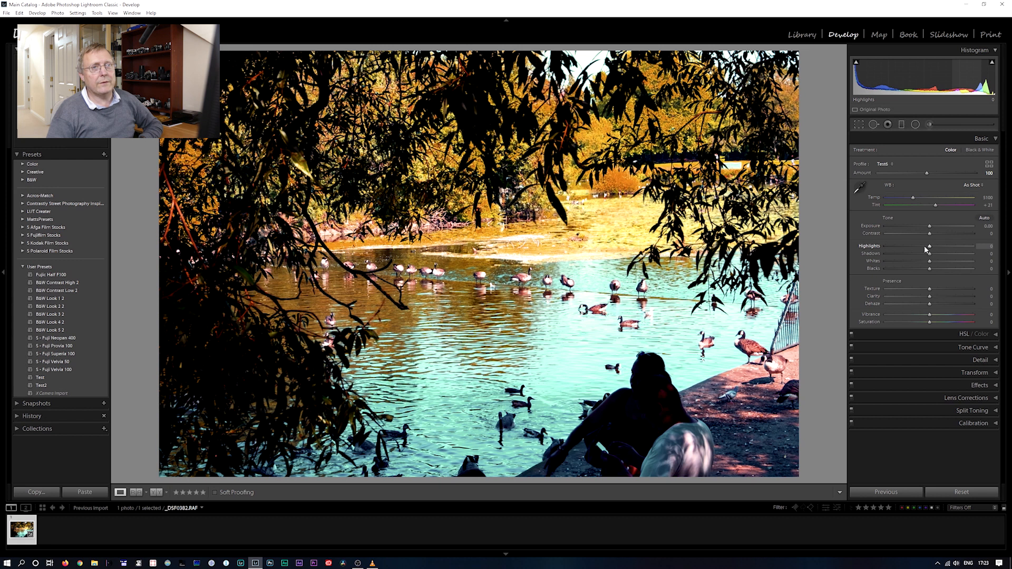
left_click_drag(929, 246, 937, 225)
left_click_drag(929, 289, 947, 321)
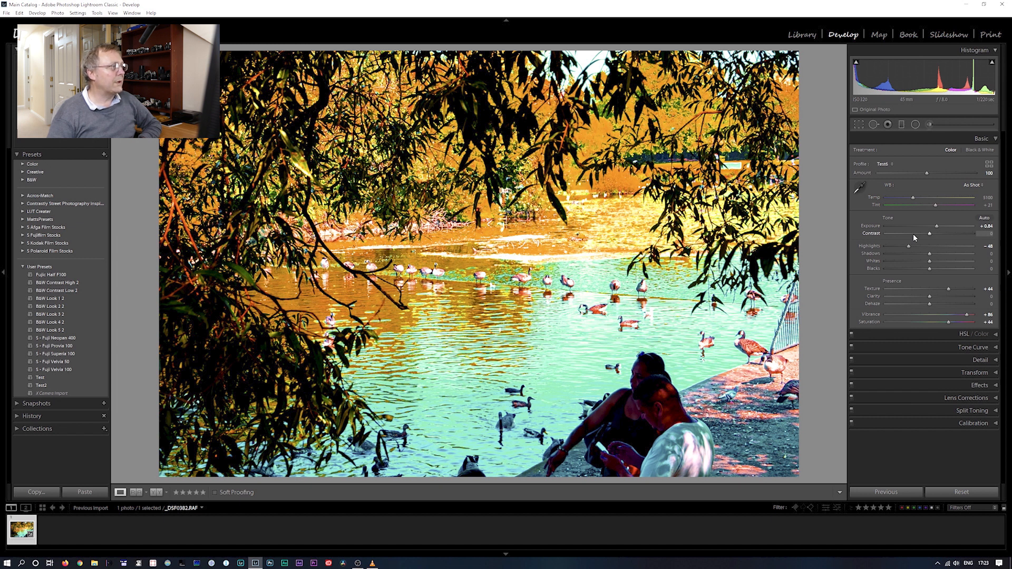
Create a develop preset named test2 in the User Presets group, including the Treatment & Profile and adjustment settings
left_click(104, 154)
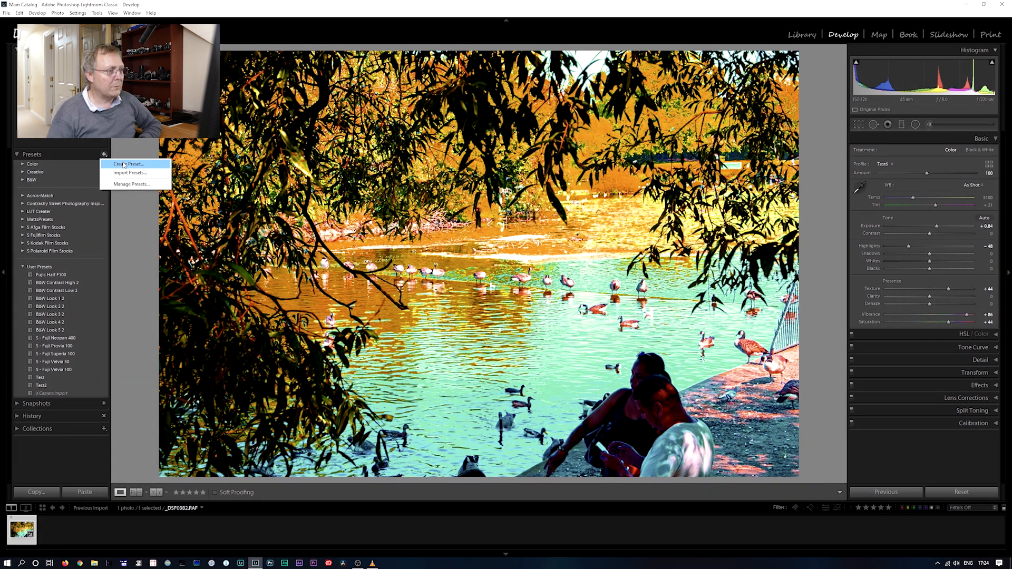
left_click(123, 165)
left_click(351, 455)
left_click(436, 234)
left_click(435, 234)
left_click(418, 218)
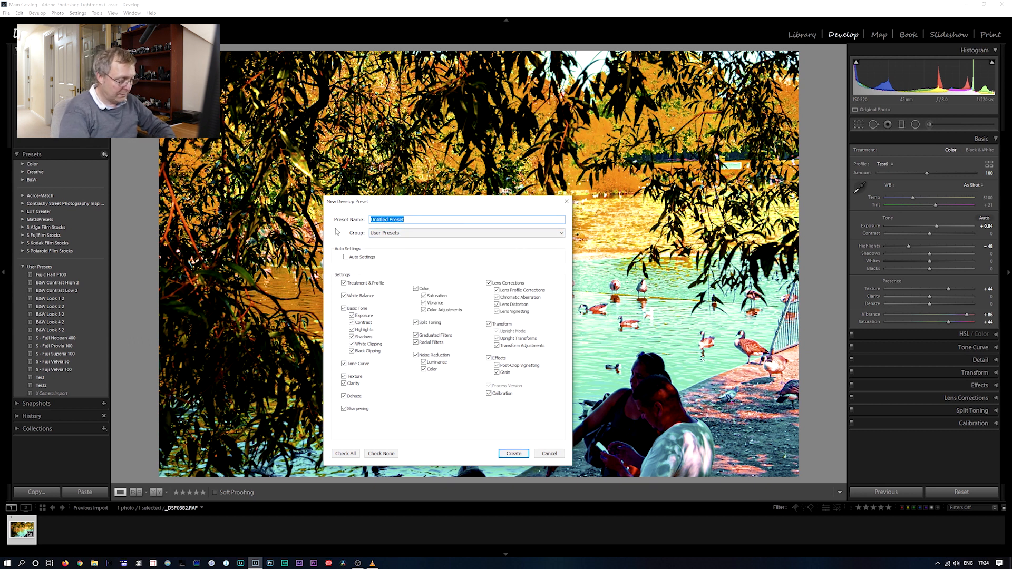
type("test2")
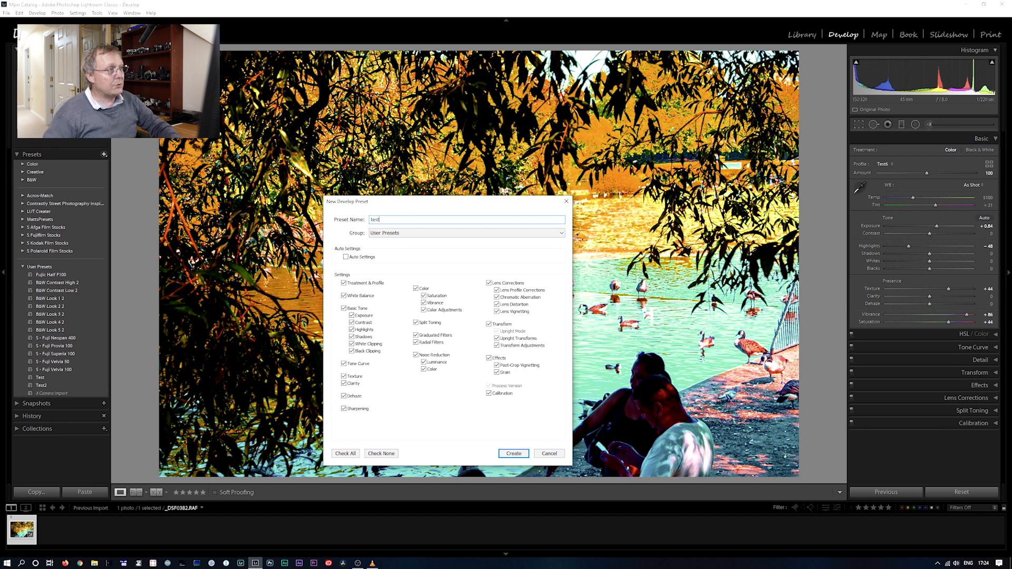
left_click(511, 452)
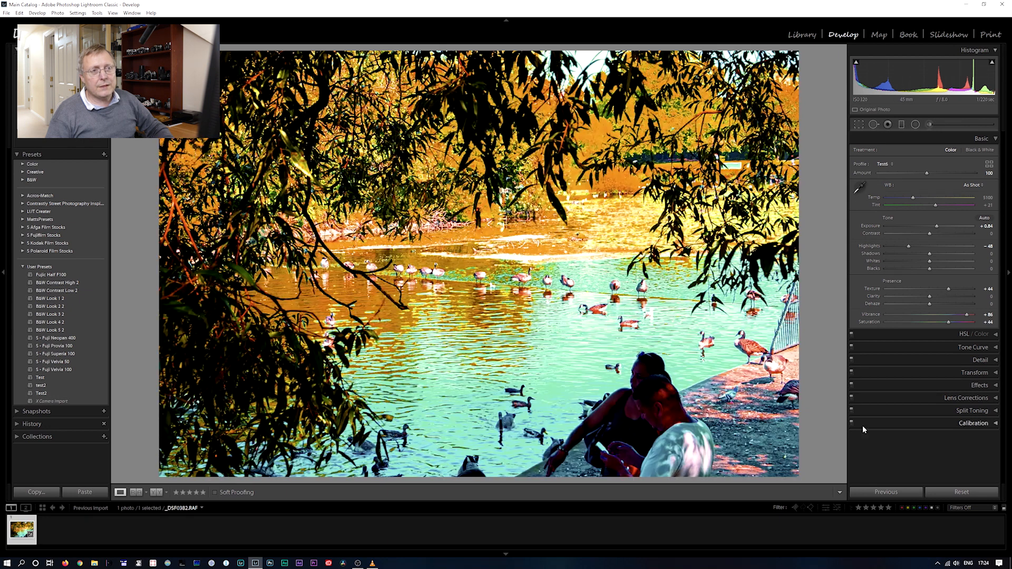
Reset the photo's develop settings and apply the Test2 user preset
left_click(954, 492)
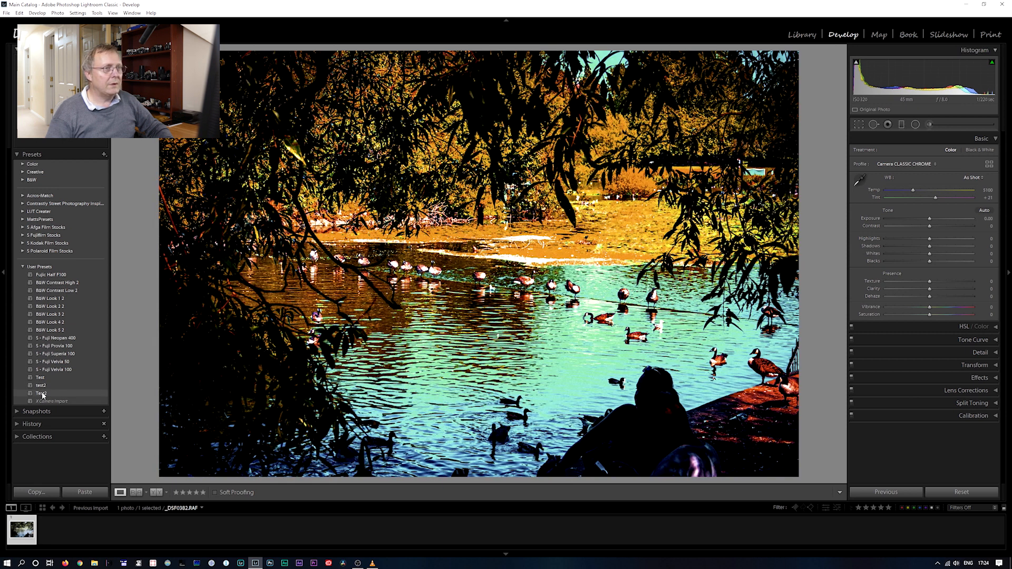
left_click(45, 393)
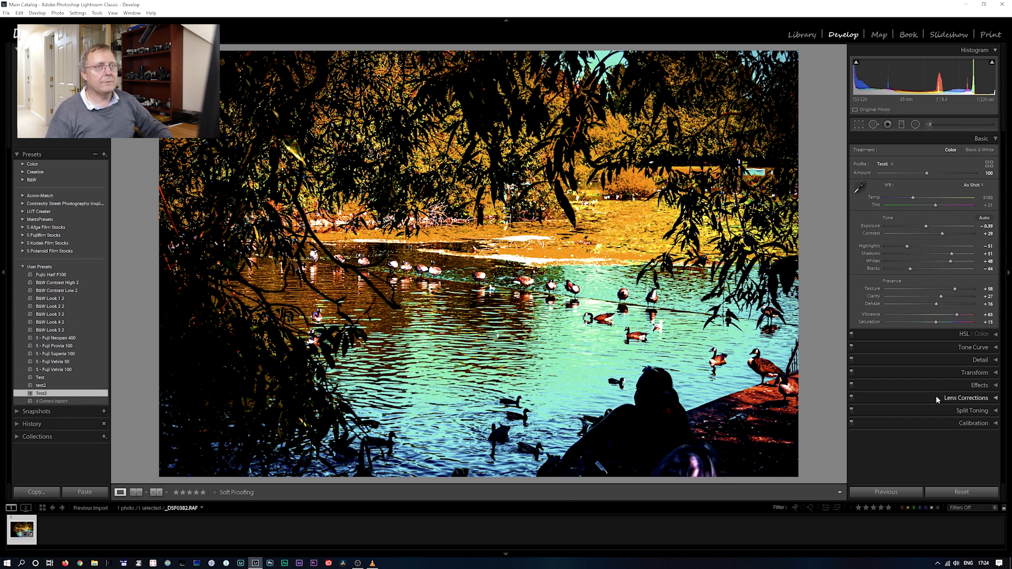
Check the preset's profile among the User Profiles, keep Test6 selected, and lower Highlights to -100
left_click(989, 163)
left_click(907, 442)
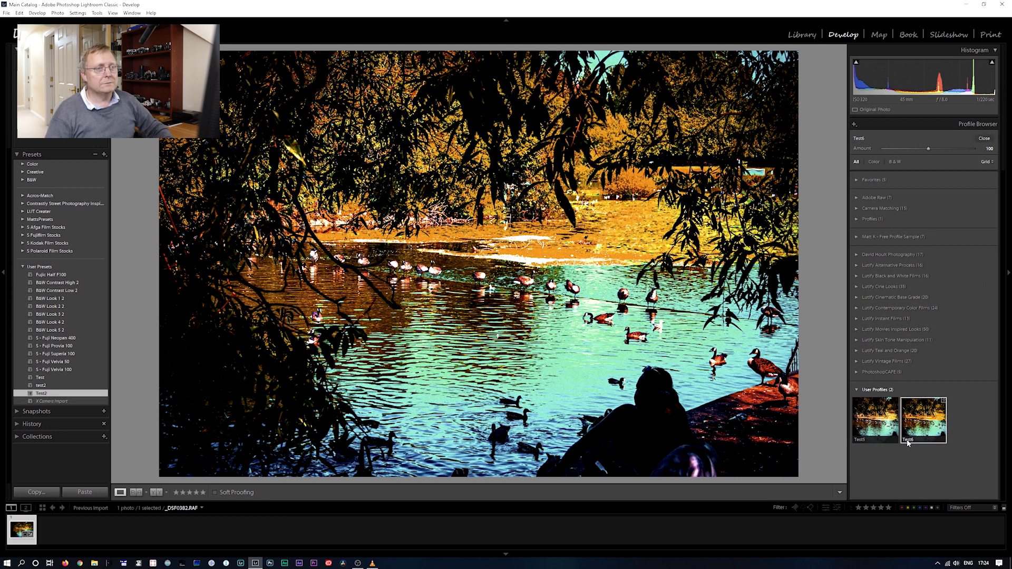
left_click(907, 441)
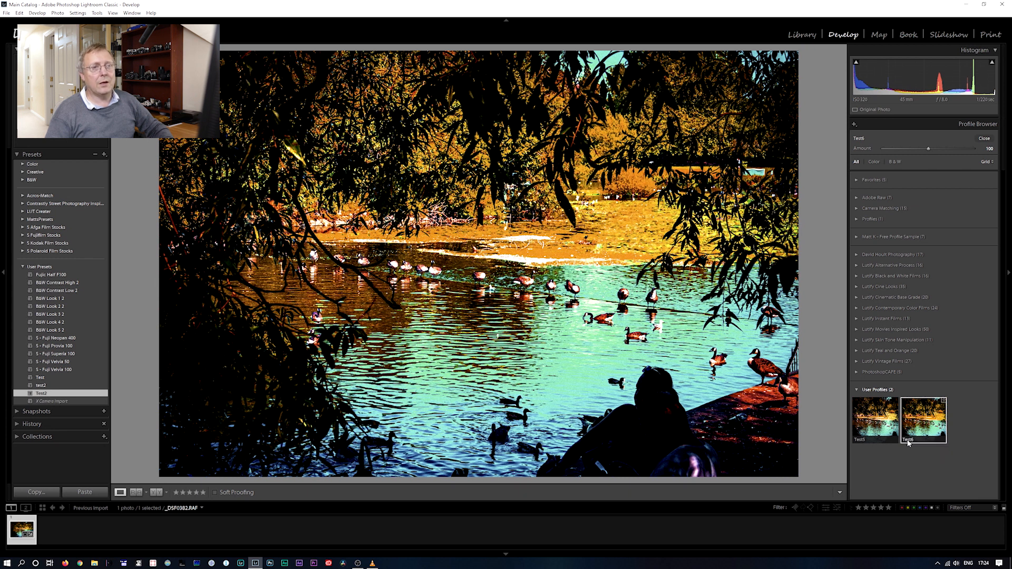
left_click(983, 139)
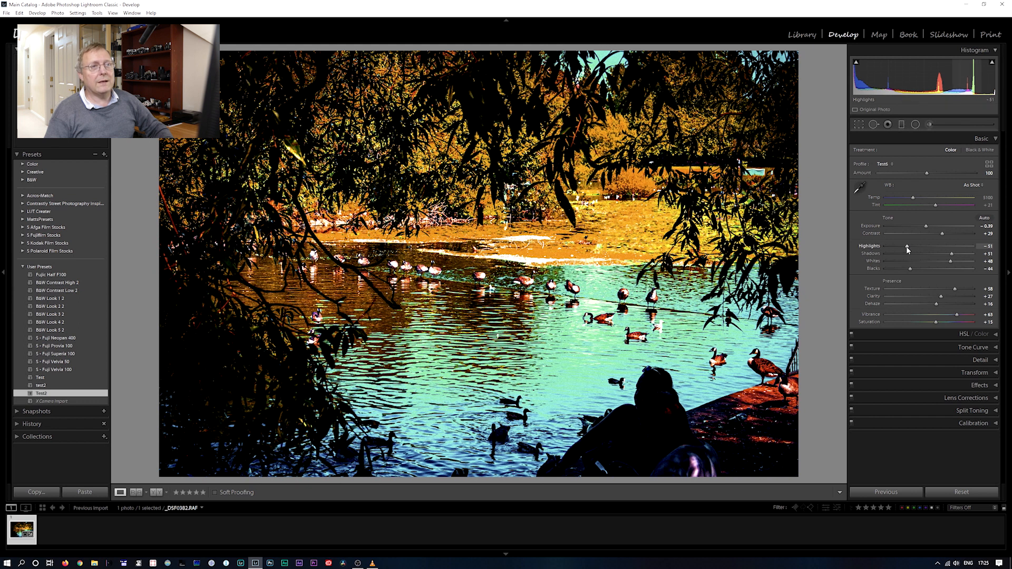
left_click_drag(906, 245, 885, 245)
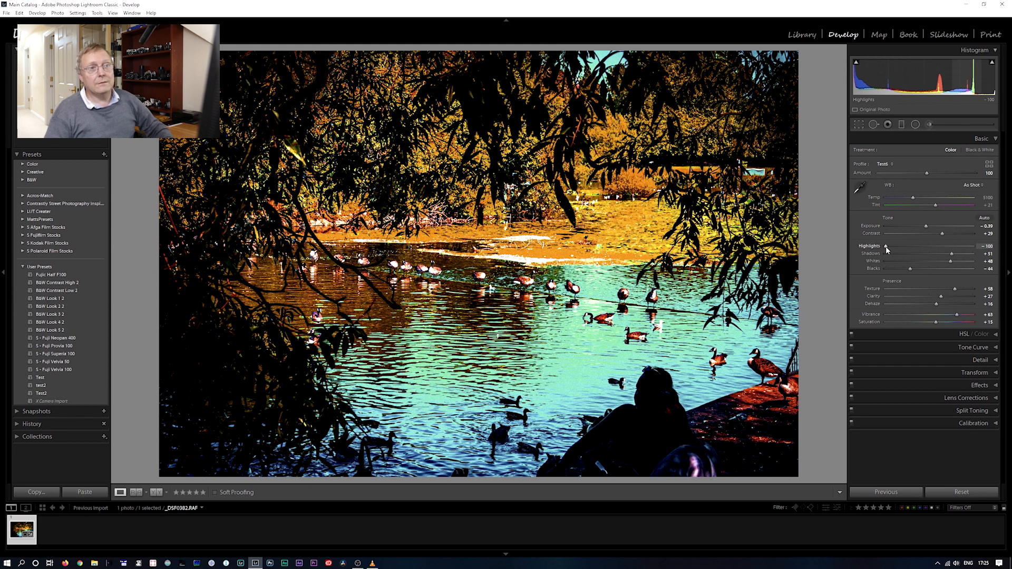
Reset the photo's develop settings, compare the two user profiles, and apply Test6
left_click(961, 491)
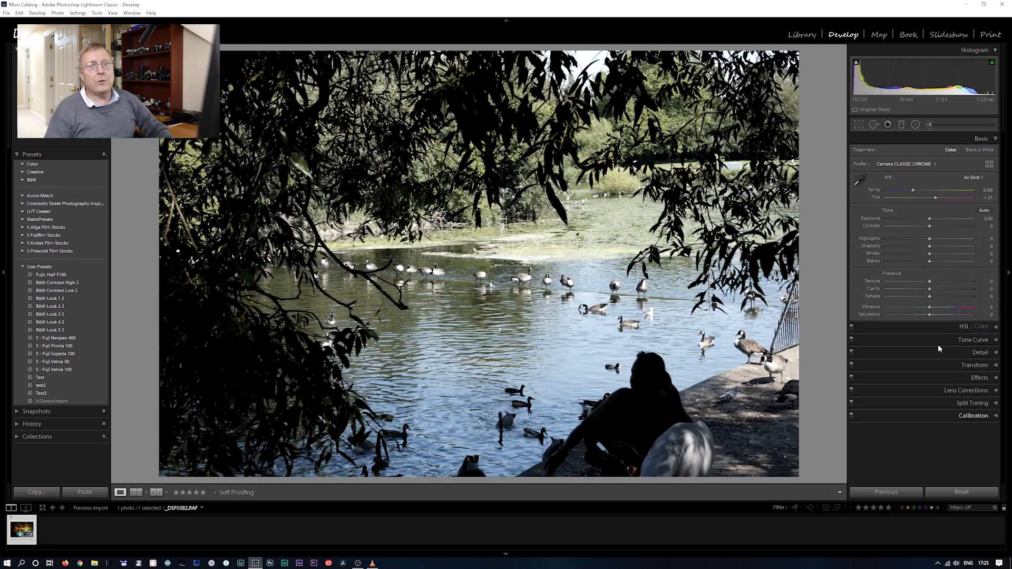
left_click(988, 163)
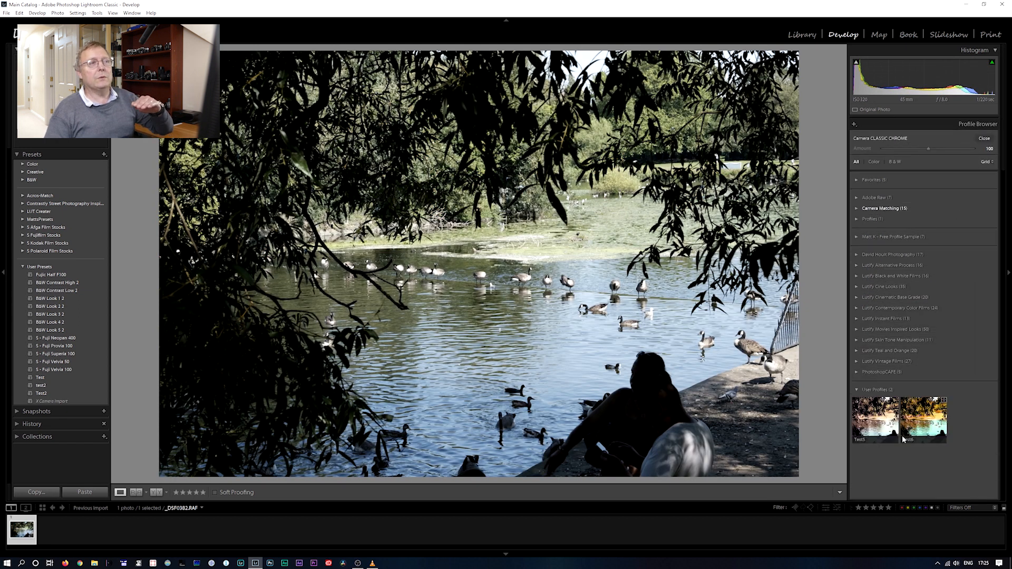
left_click(874, 429)
left_click(923, 419)
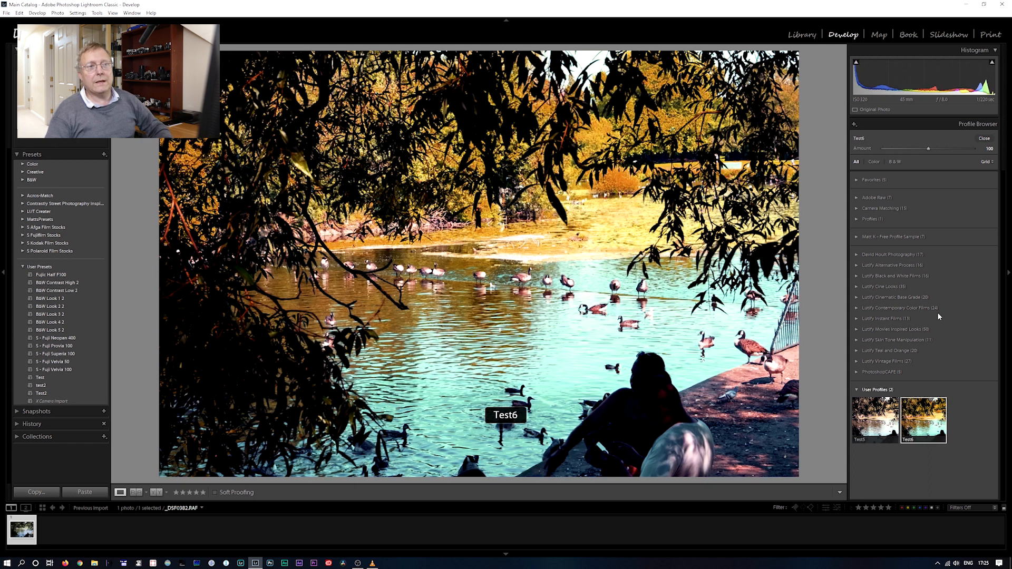
left_click(984, 138)
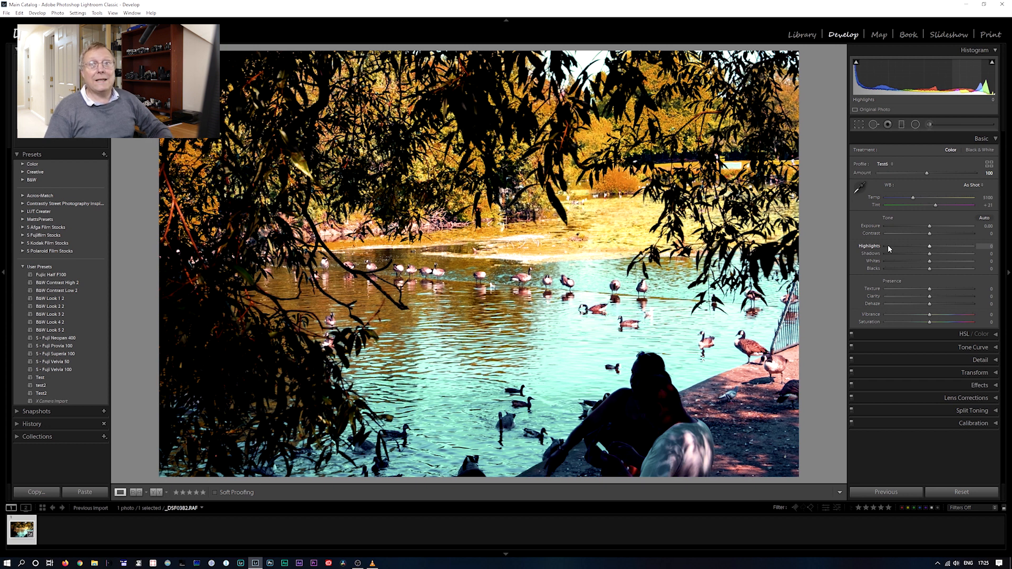
Try Highlights at -100 on the Test6 look and return it to 0
left_click_drag(929, 246, 884, 248)
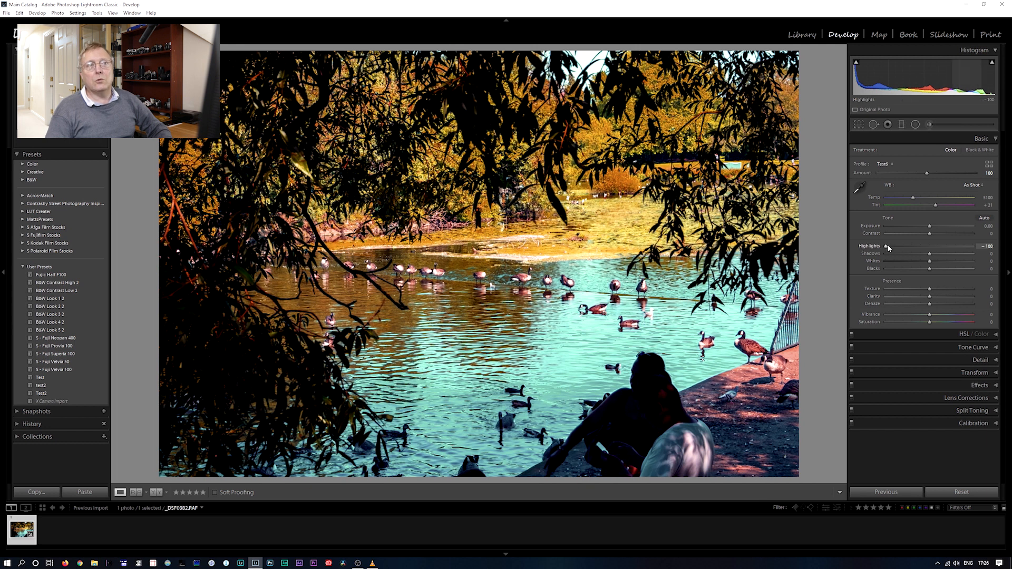
left_click_drag(886, 246, 930, 247)
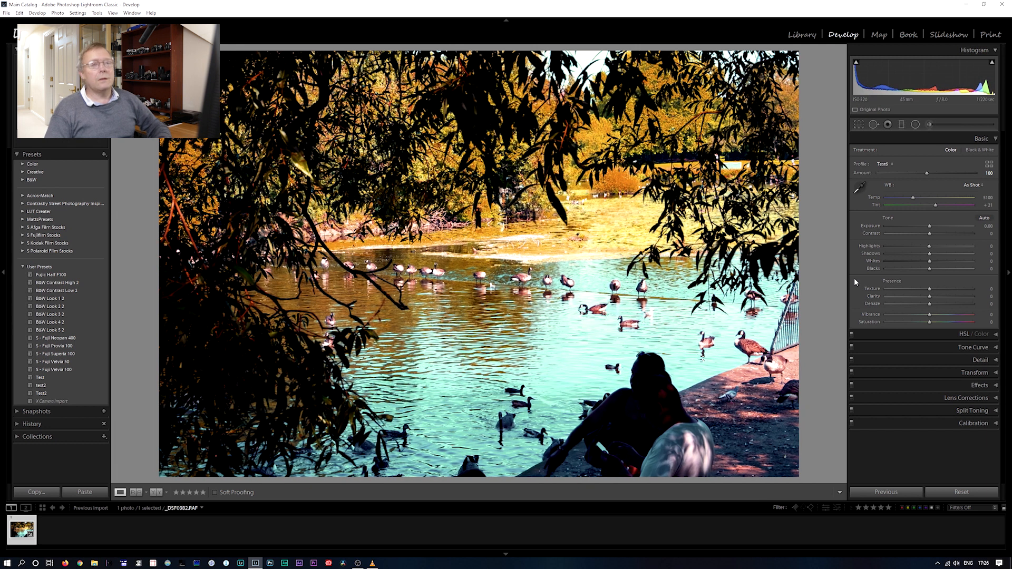